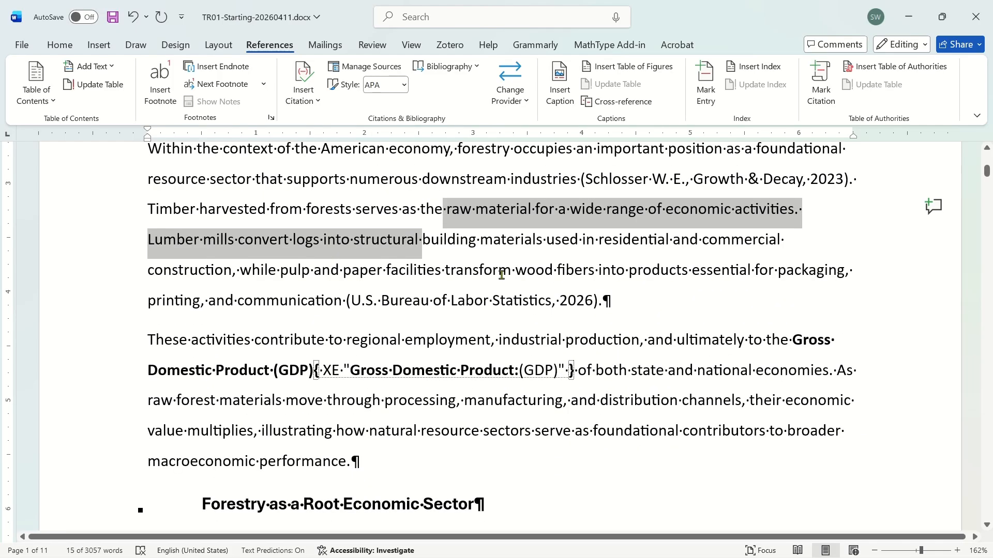
Examine the citations in the Forestry in the Macroeconomy section.
left_click(675, 271, "ctrl")
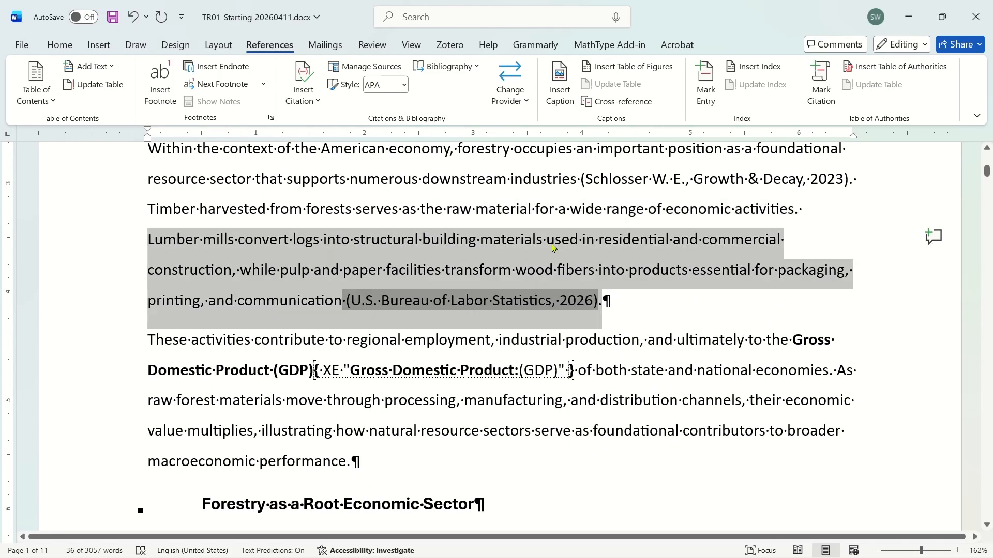
left_click(468, 310)
left_click(500, 308)
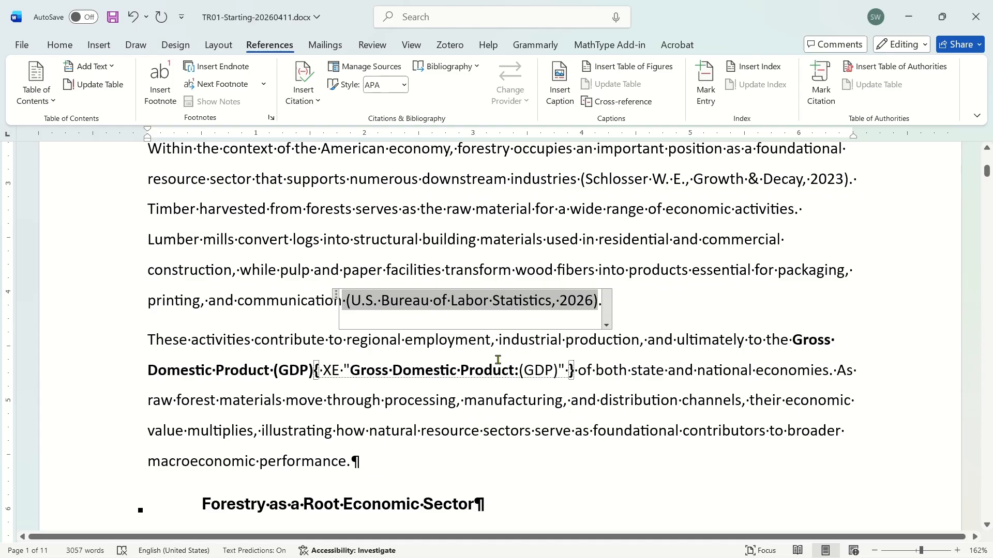
left_click(484, 353)
scroll(485, 361, "down", 2)
left_click(464, 286)
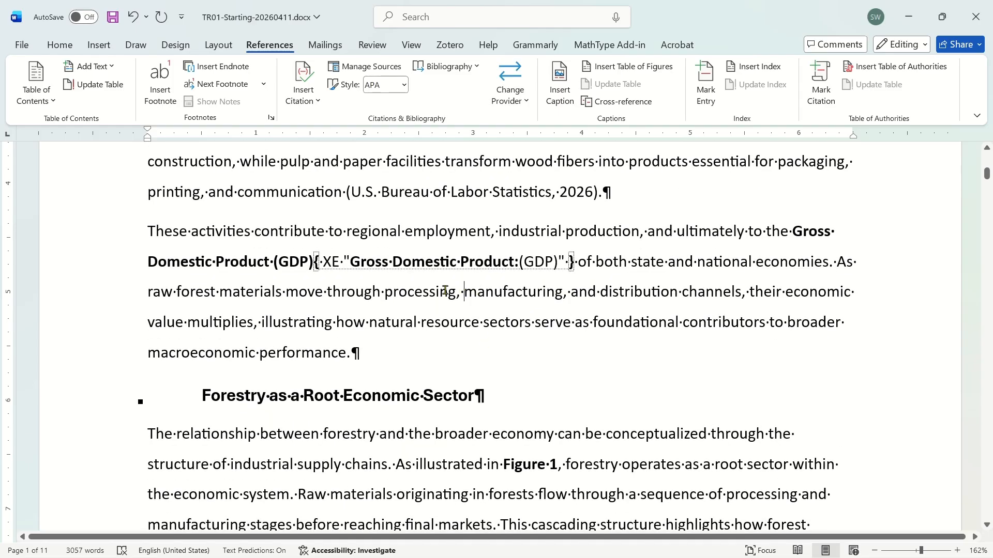
scroll(405, 274, "down", 4)
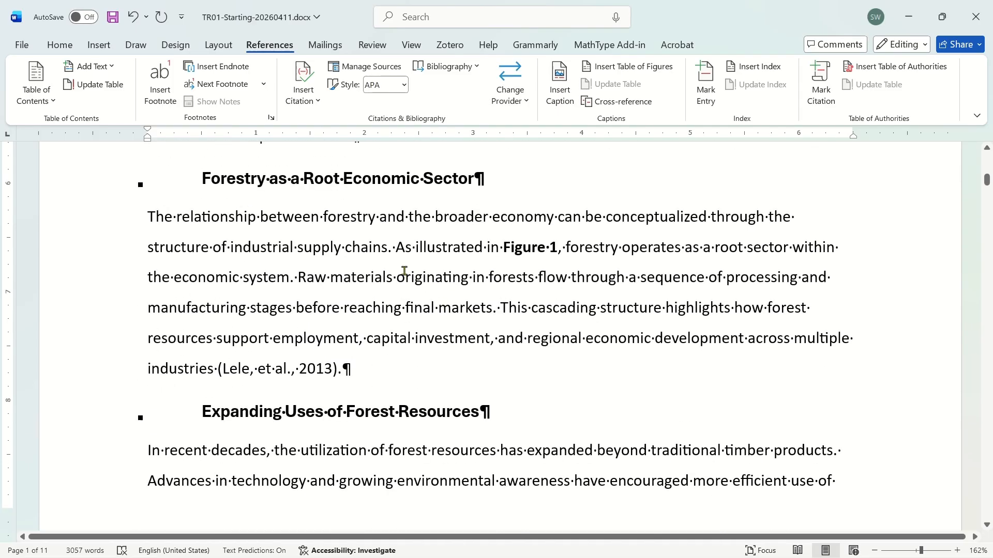
Open the source of the Lele et al., 2013 citation, show all bibliography fields, and cancel the dialog.
triple_click(404, 271)
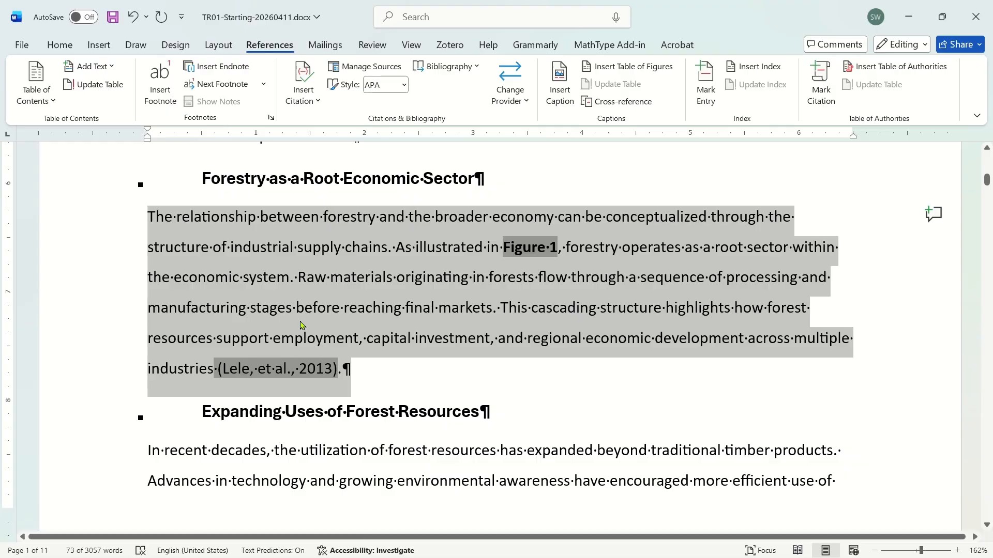
left_click(355, 371)
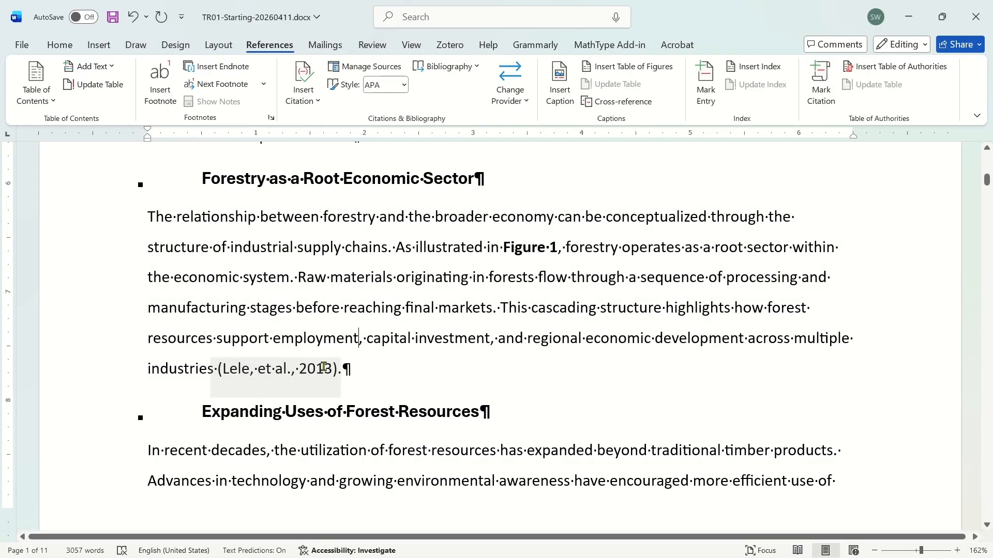
left_click(347, 380)
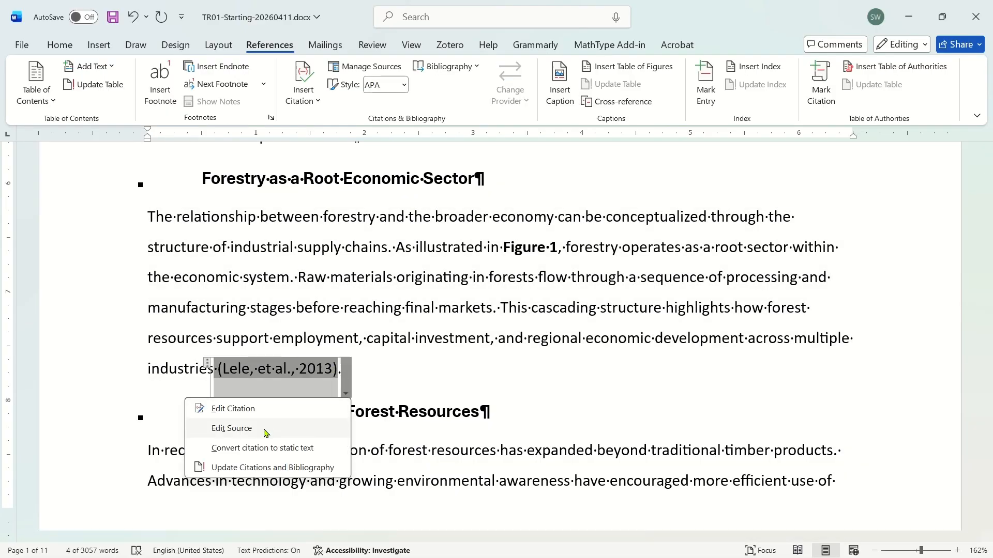
left_click(232, 429)
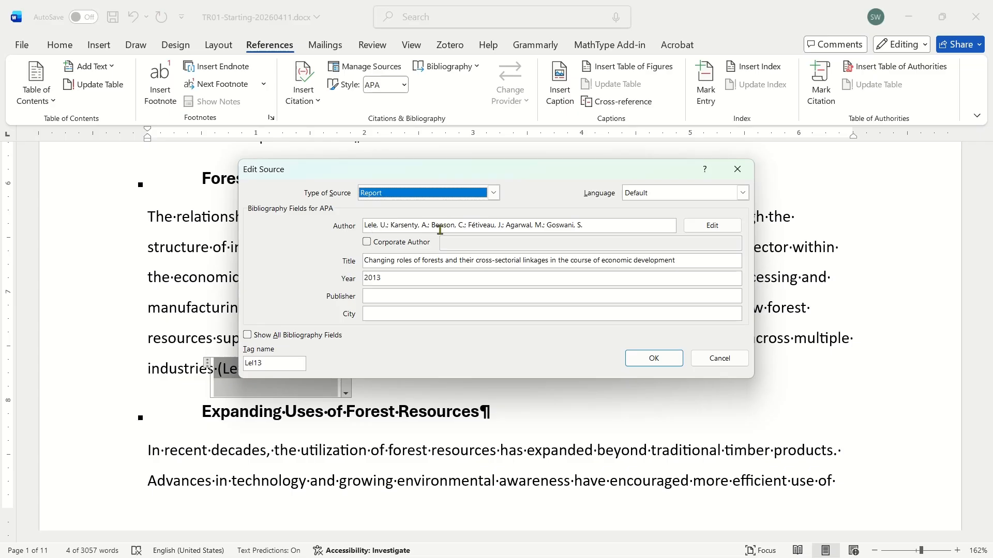
left_click(270, 336)
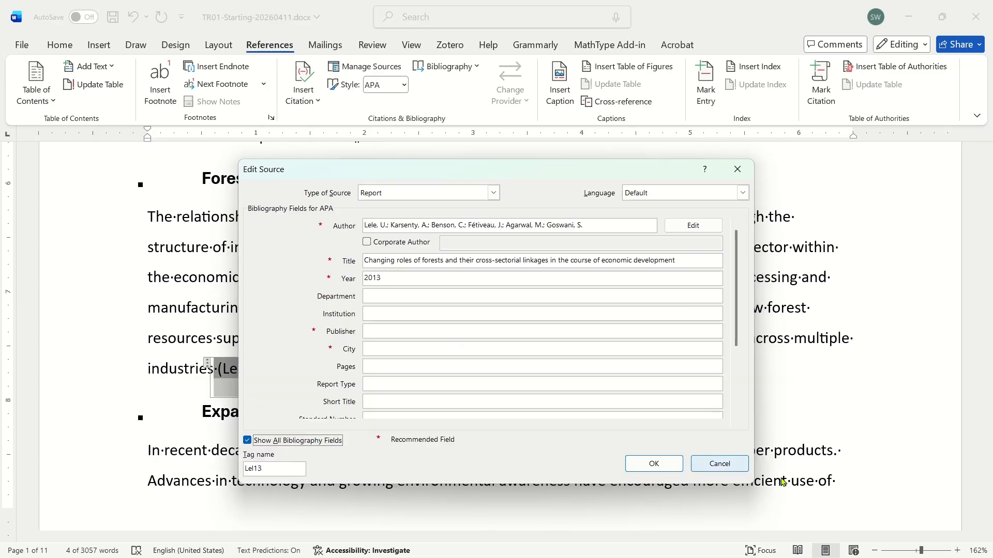
left_click(719, 463)
Select the Biological Transformation citation and review the cited sources in the Source Manager before closing it.
scroll(493, 336, "down", 5)
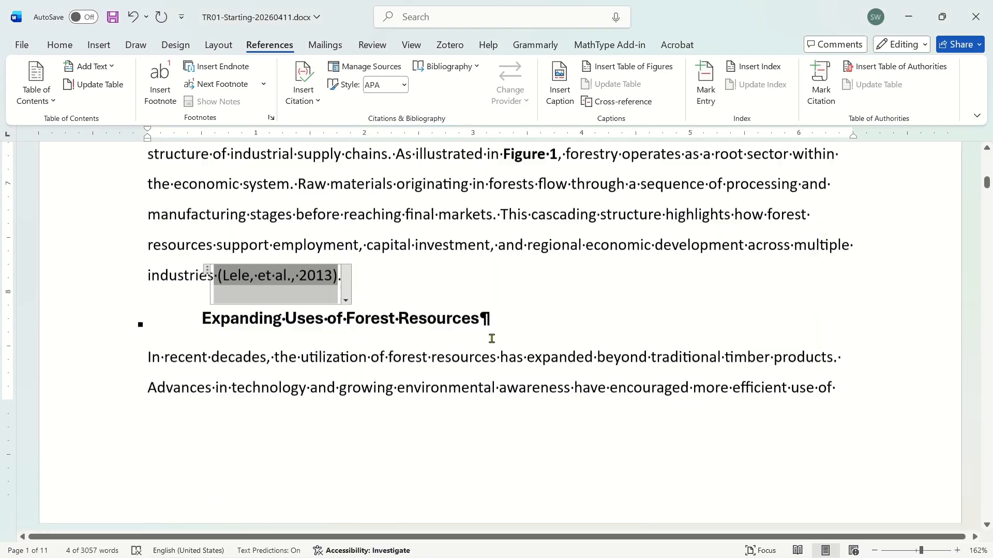
scroll(494, 336, "down", 6)
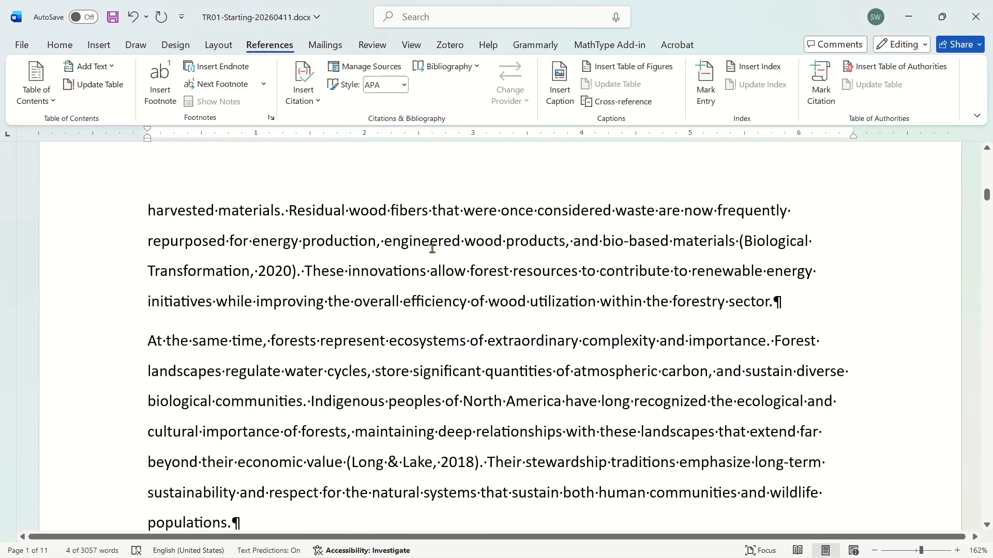
left_click(232, 270)
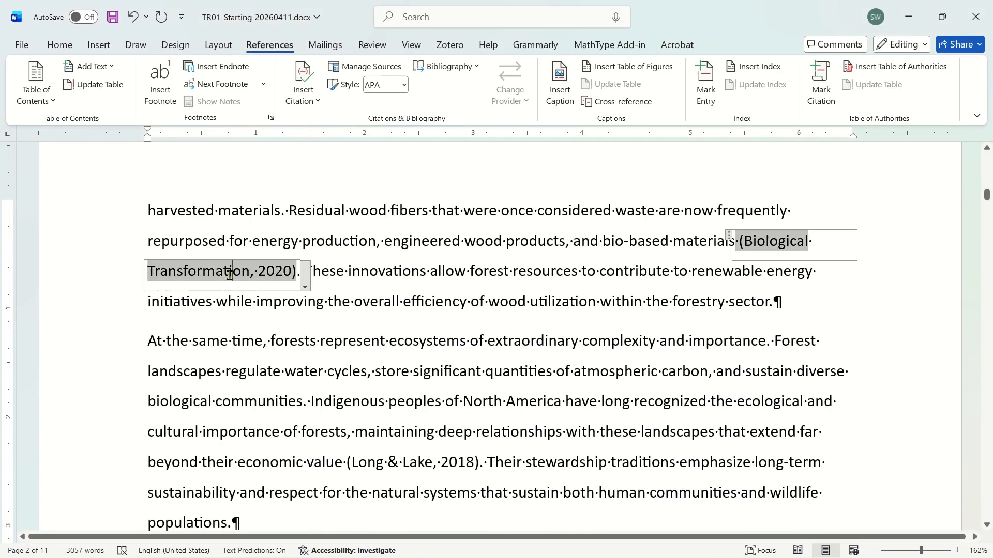
left_click(364, 67)
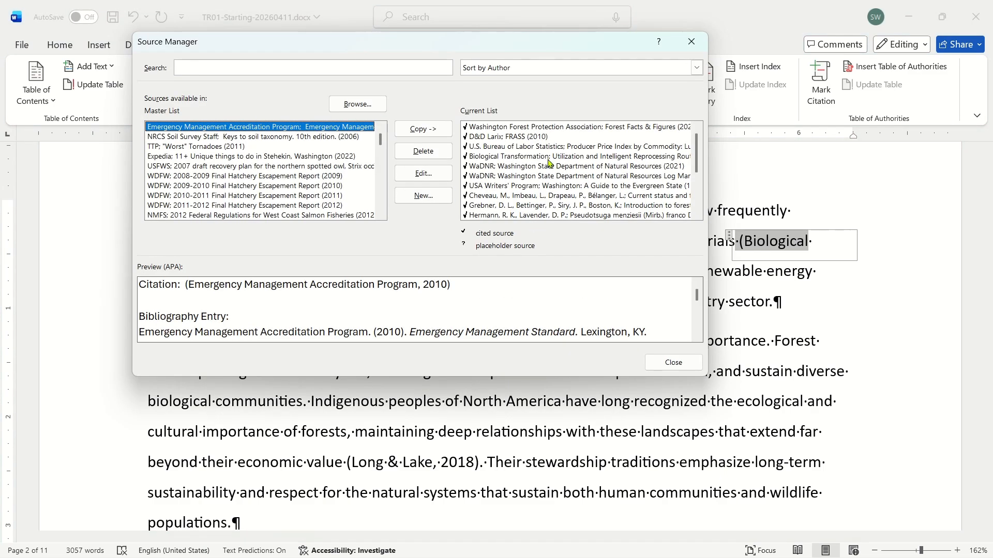
scroll(696, 214, "down", 6)
scroll(696, 214, "down", 3)
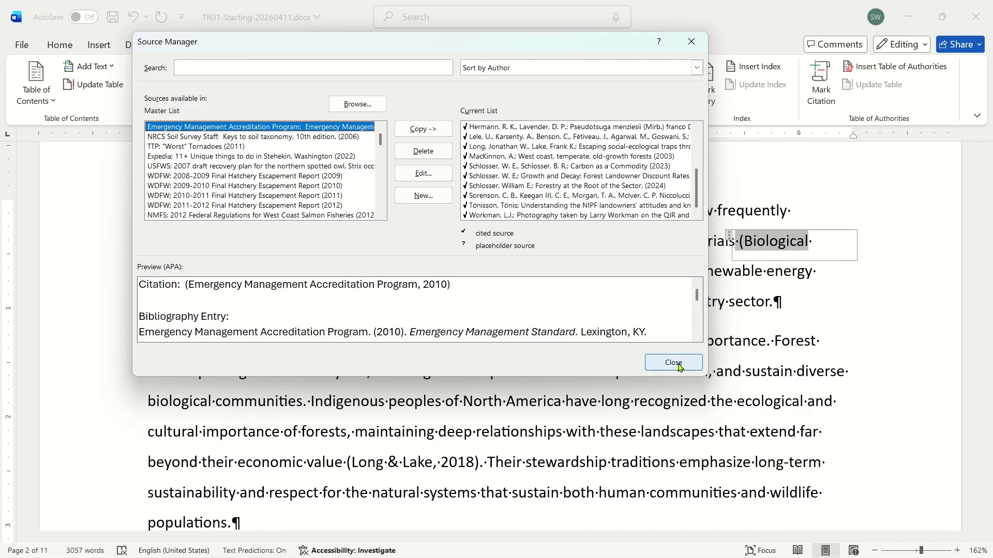
left_click(673, 362)
Open the source of the Long & Lake, 2018 citation for editing.
left_click(305, 286)
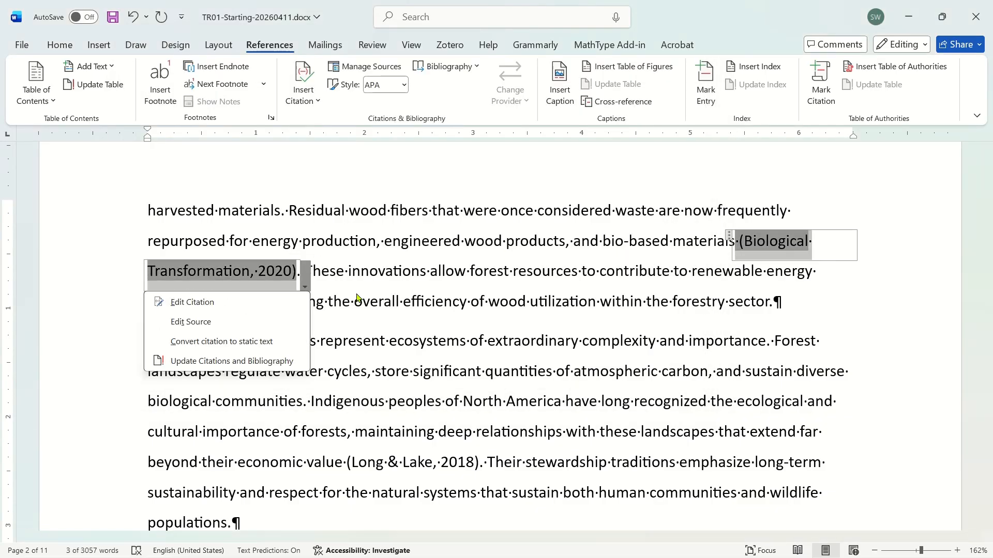
scroll(423, 277, "down", 5)
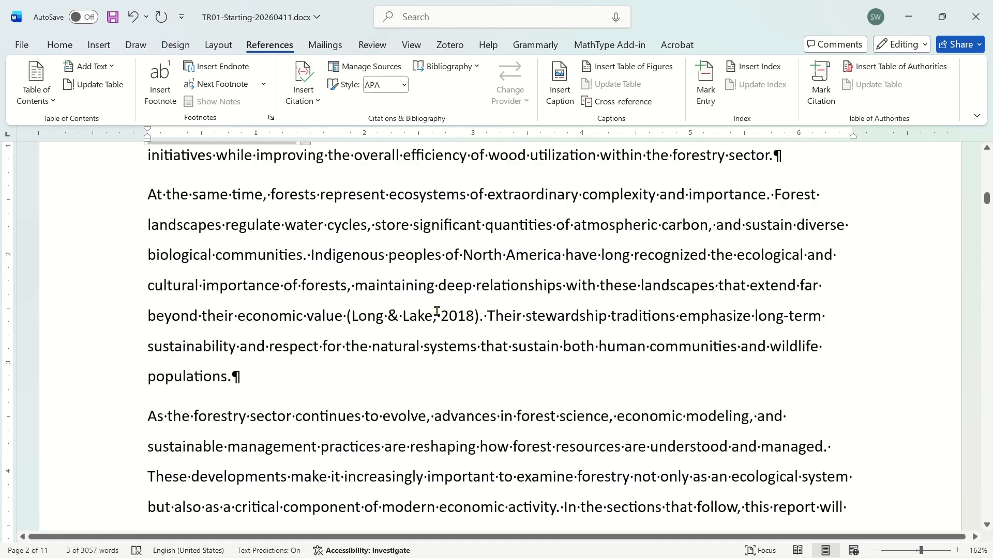
scroll(504, 344, "down", 2)
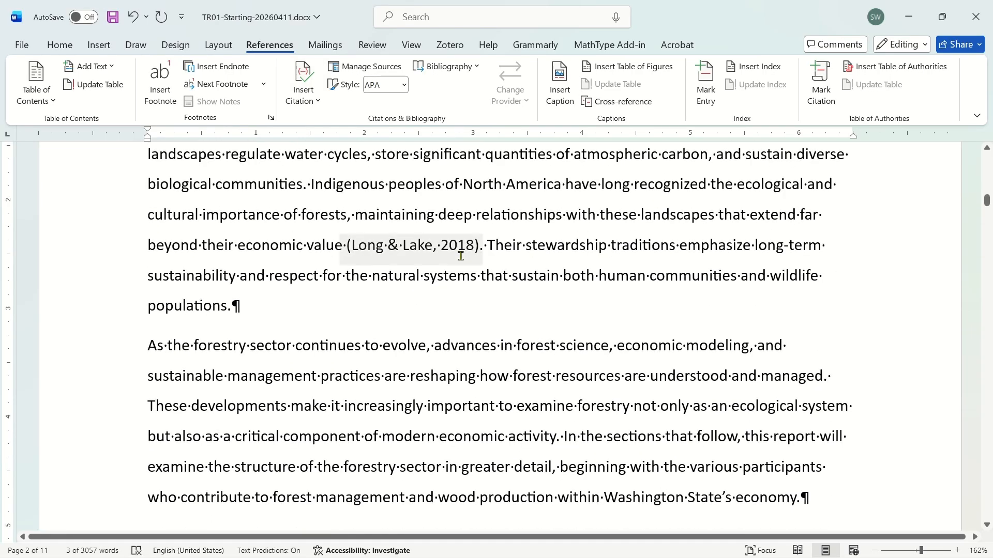
triple_click(521, 263)
left_click(437, 247)
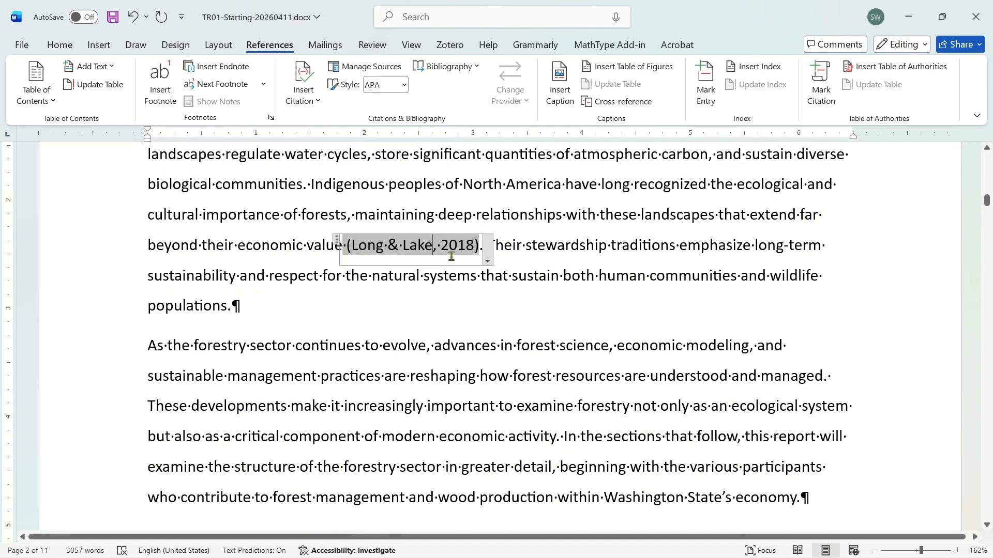
left_click(487, 261)
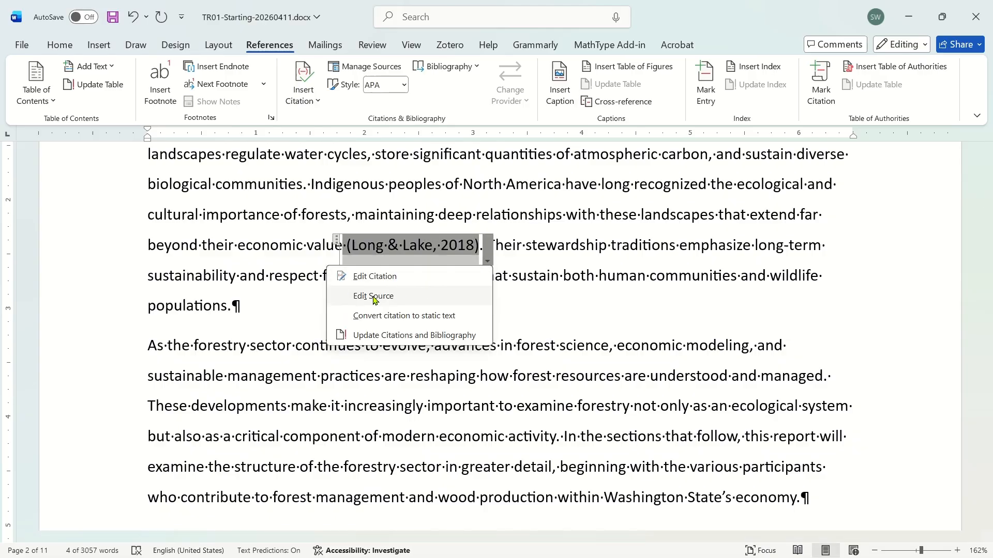
left_click(374, 296)
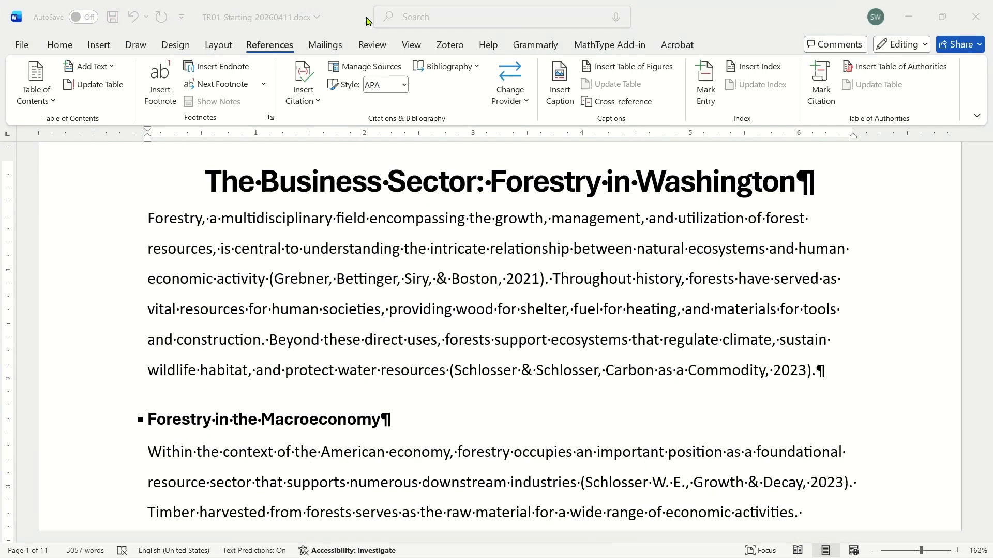
left_click(320, 19)
left_click(514, 294)
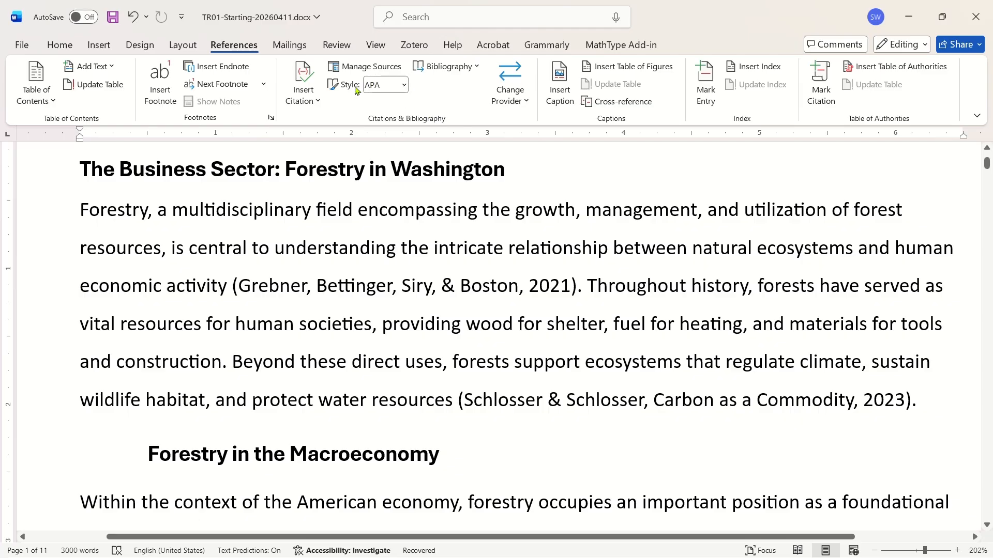
Switch the document's citation style to IEEE, then back to APA.
left_click(404, 85)
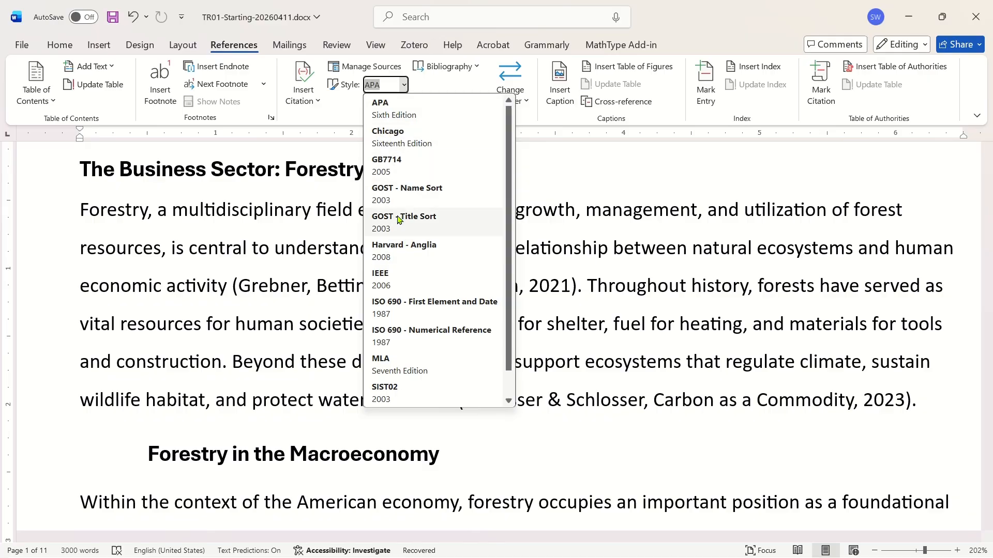
left_click(386, 279)
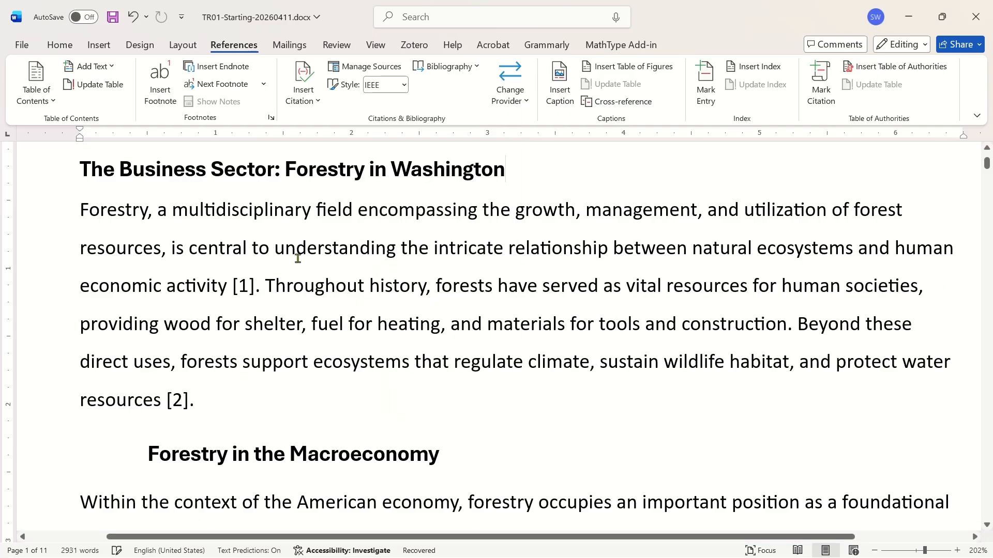
left_click(403, 85)
key("Escape")
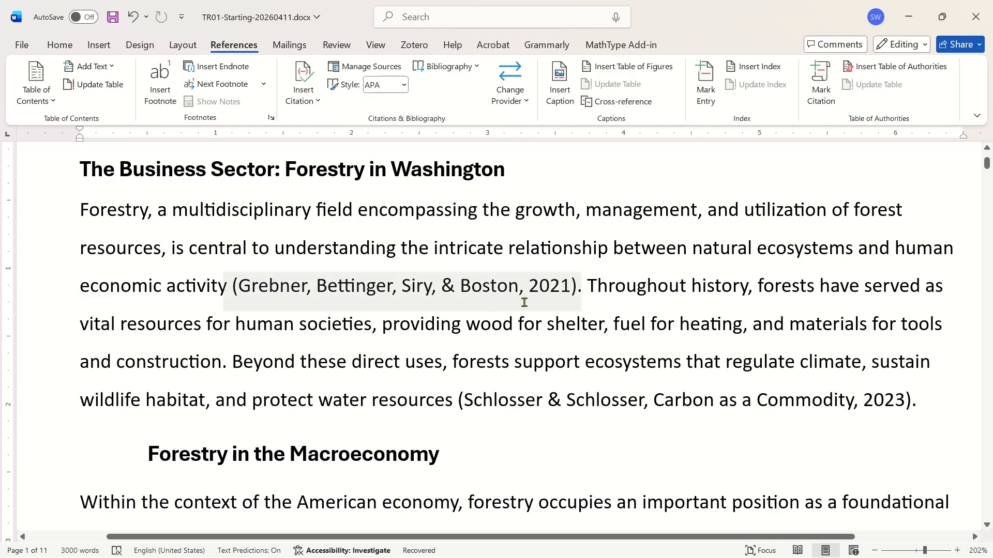
Inspect the citations while scrolling through the opening sections of the document.
left_click(531, 289)
left_click(636, 283)
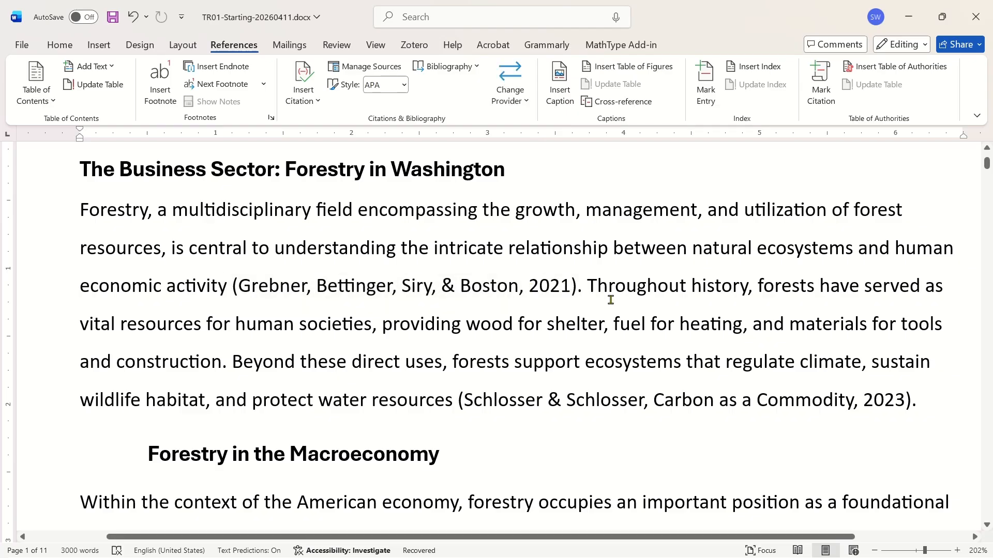
left_click(536, 404)
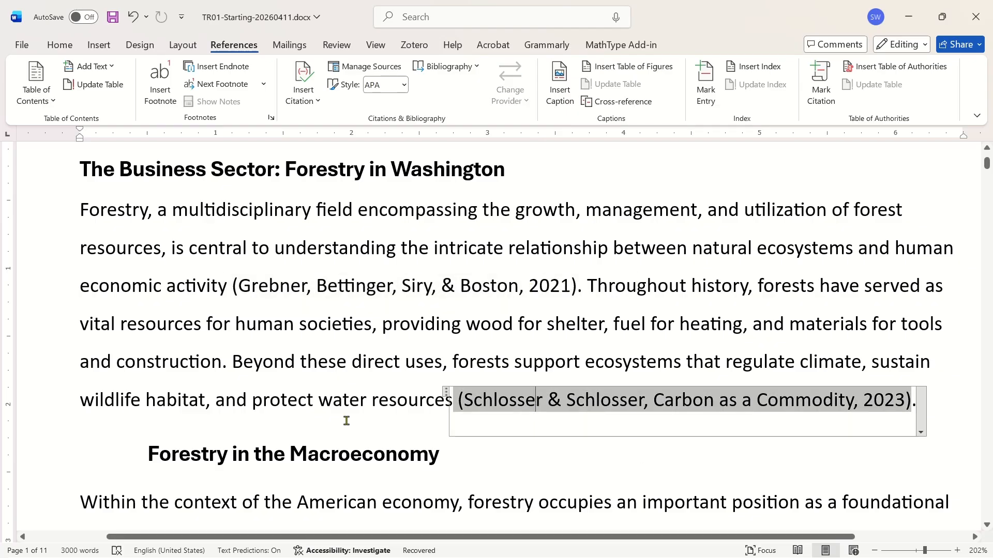
scroll(206, 388, "down", 2)
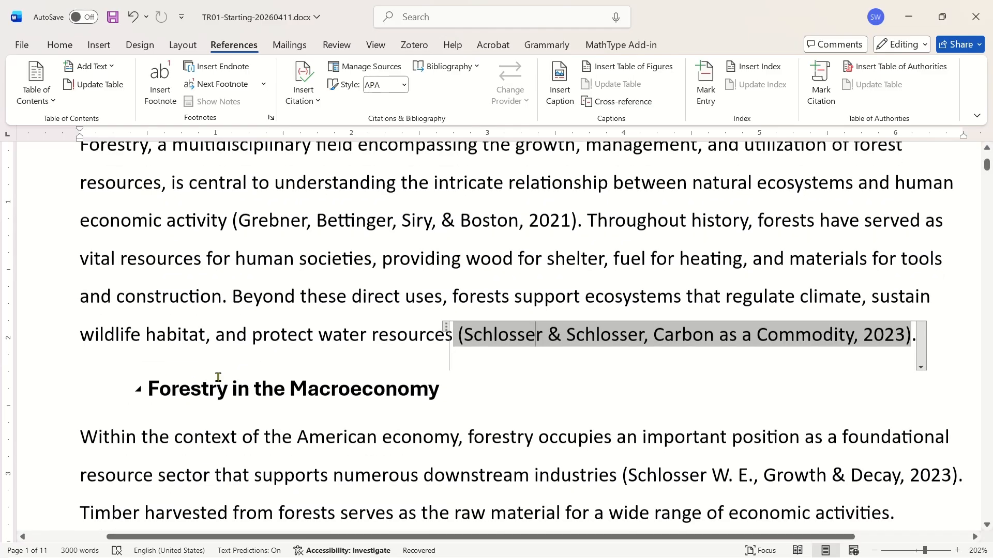
scroll(348, 437, "down", 2)
left_click(378, 431)
left_click(195, 357)
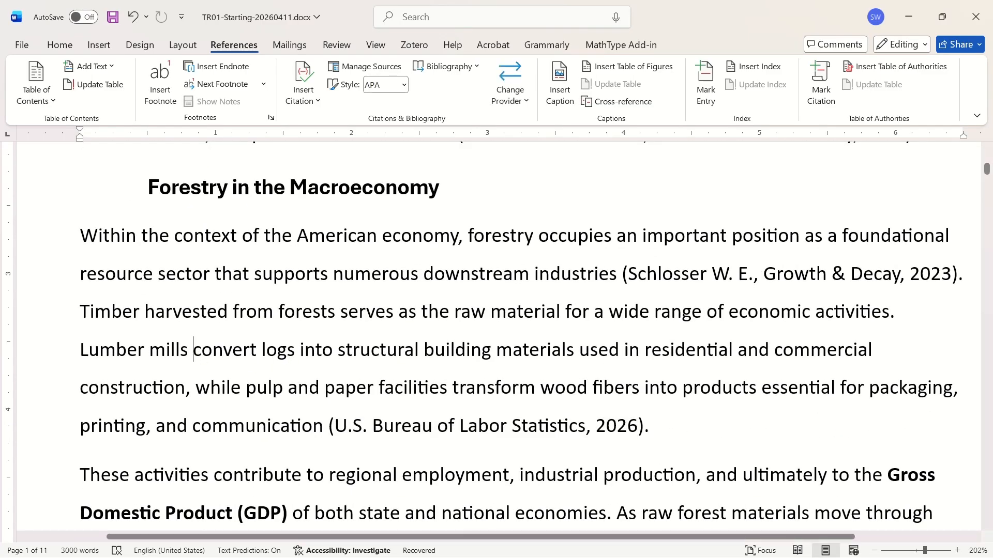
scroll(271, 313, "down", 8)
scroll(279, 305, "down", 3)
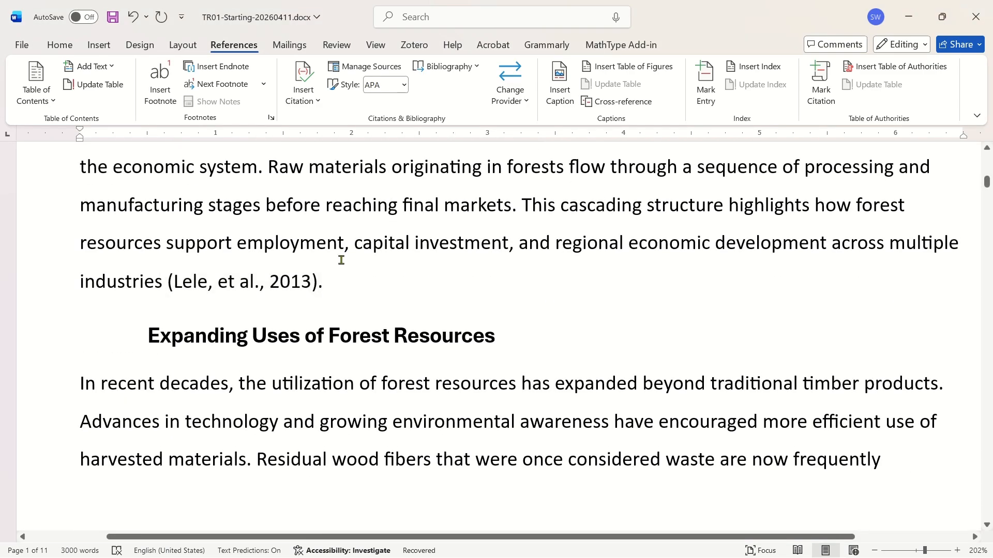
scroll(366, 215, "down", 10)
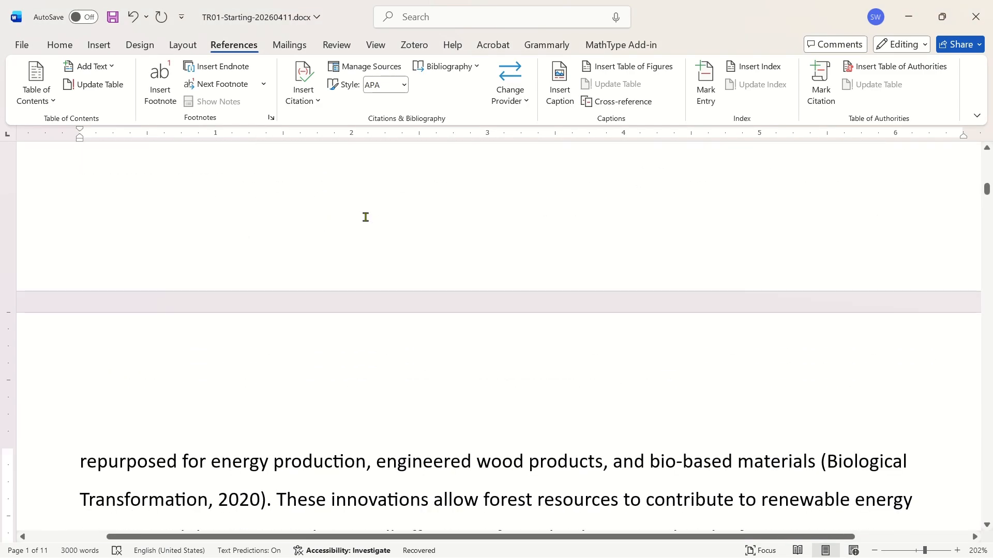
Open the source dialog from the citation options and browse the available source types.
left_click(310, 95)
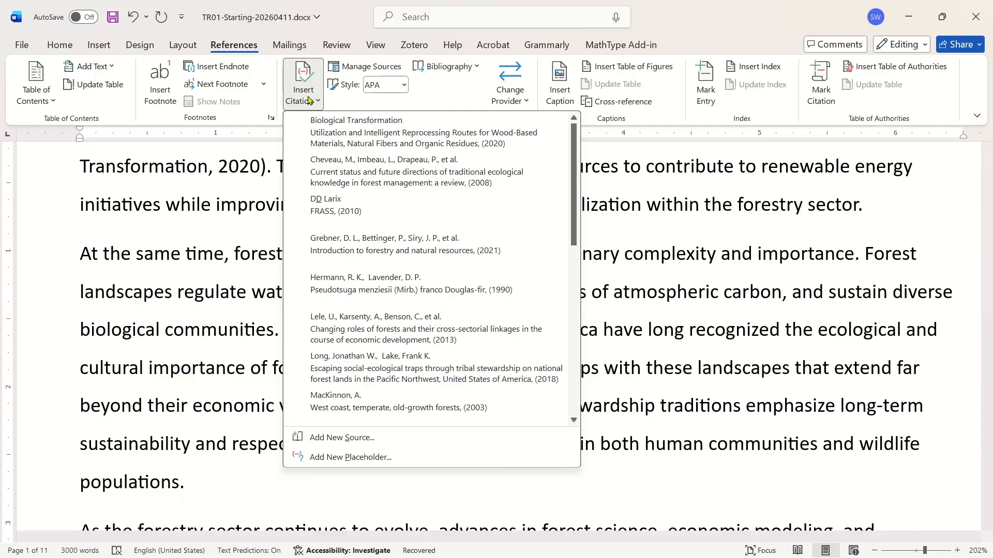
left_click(344, 438)
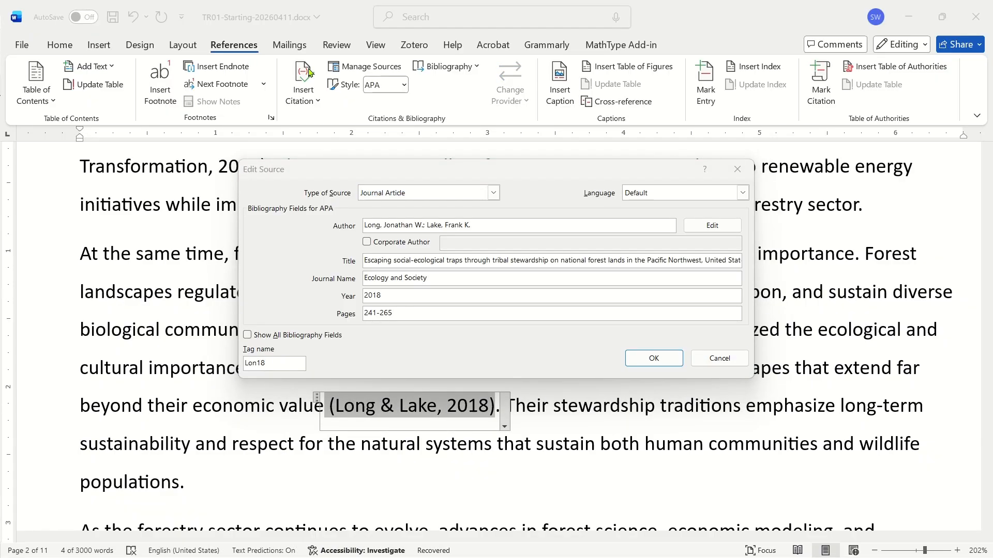
left_click(493, 193)
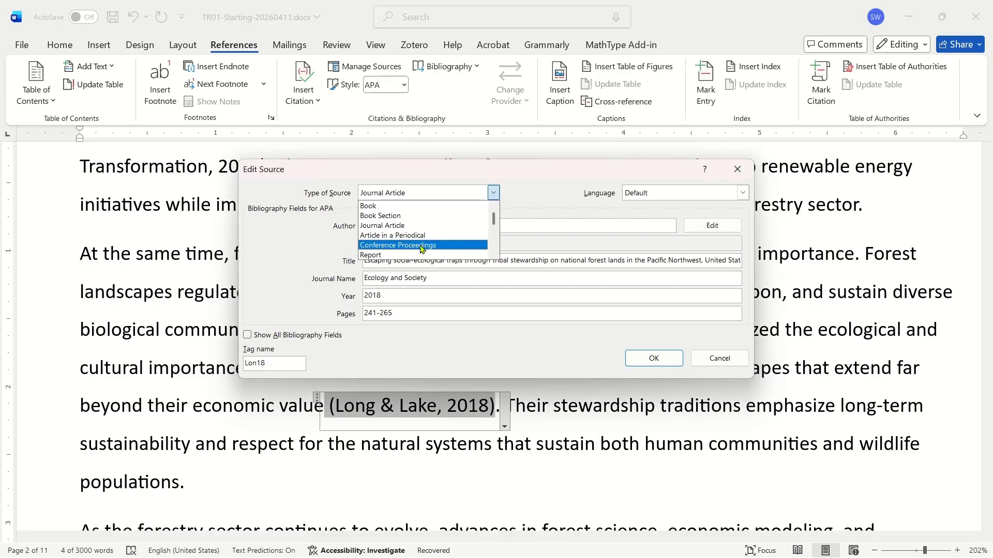
left_click(491, 253)
left_click(490, 253)
left_click(491, 252)
left_click(490, 253)
left_click(491, 253)
left_click(491, 253)
left_click(491, 252)
left_click(490, 253)
left_click(491, 253)
left_click(491, 253)
left_click(492, 253)
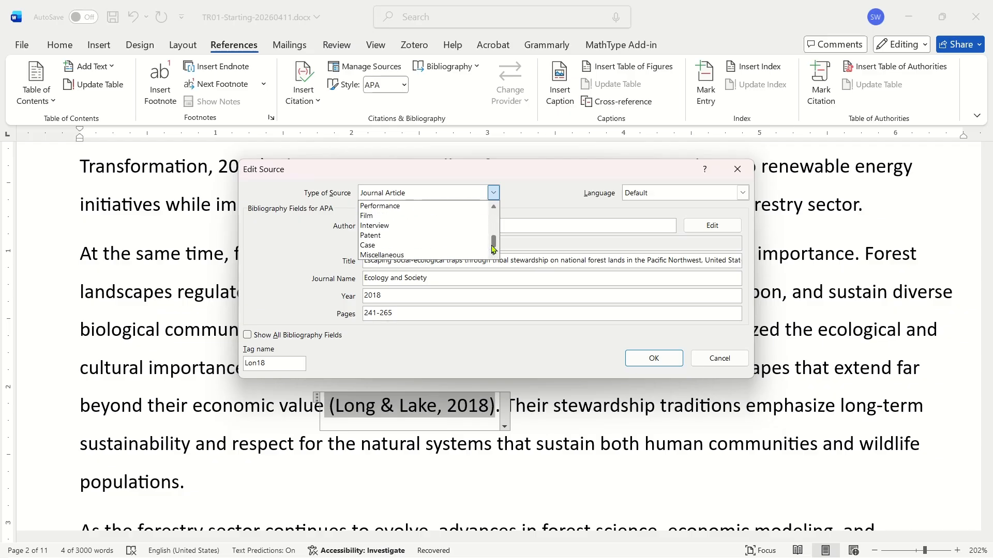
left_click(435, 194)
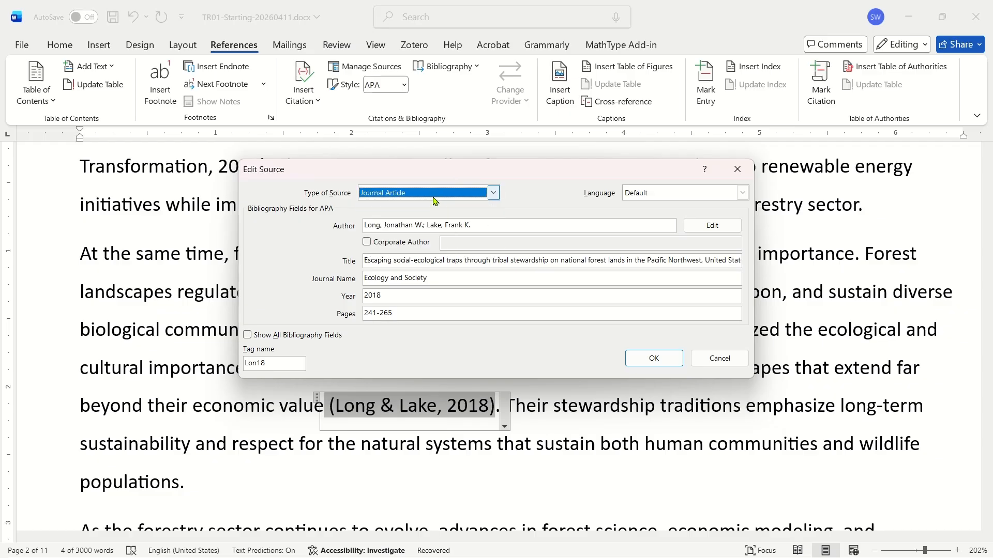
Review the Long & Lake source's fields with all bibliography fields shown, then close the dialog.
left_click(480, 228)
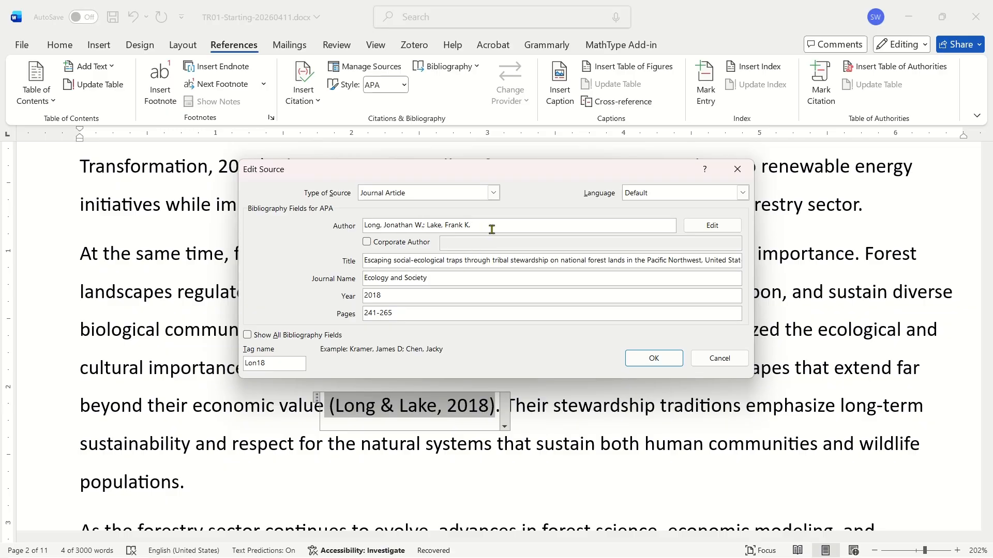
left_click(465, 260)
left_click(450, 277)
left_click(404, 313)
left_click(248, 336)
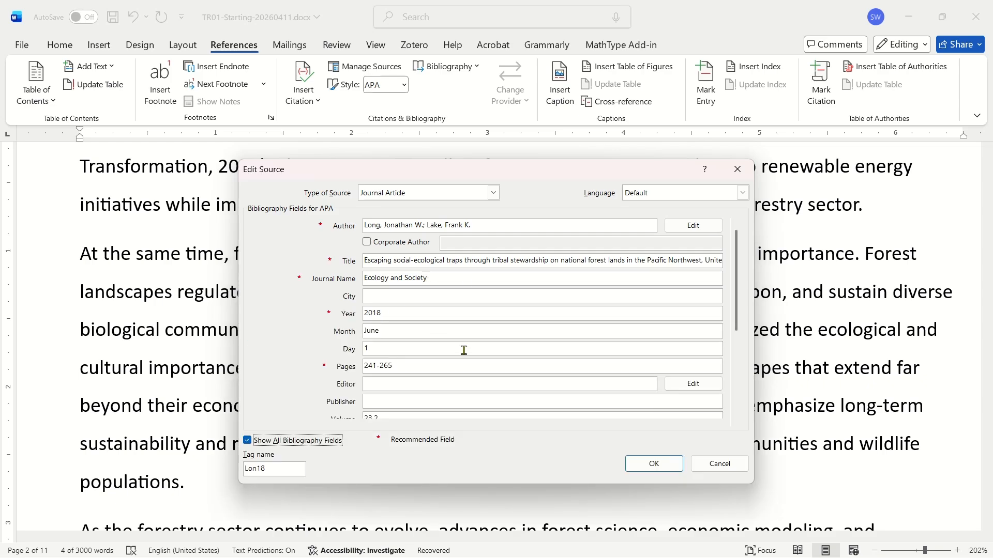
left_click(654, 463)
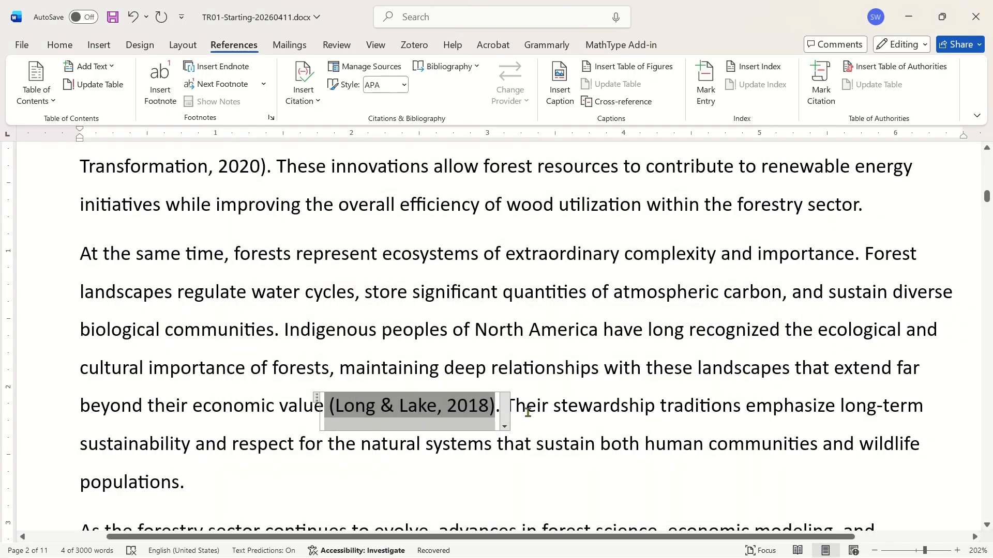
Open the source of the WaDNR, 2021 citation in the State Forestlands section for editing.
scroll(530, 398, "down", 3)
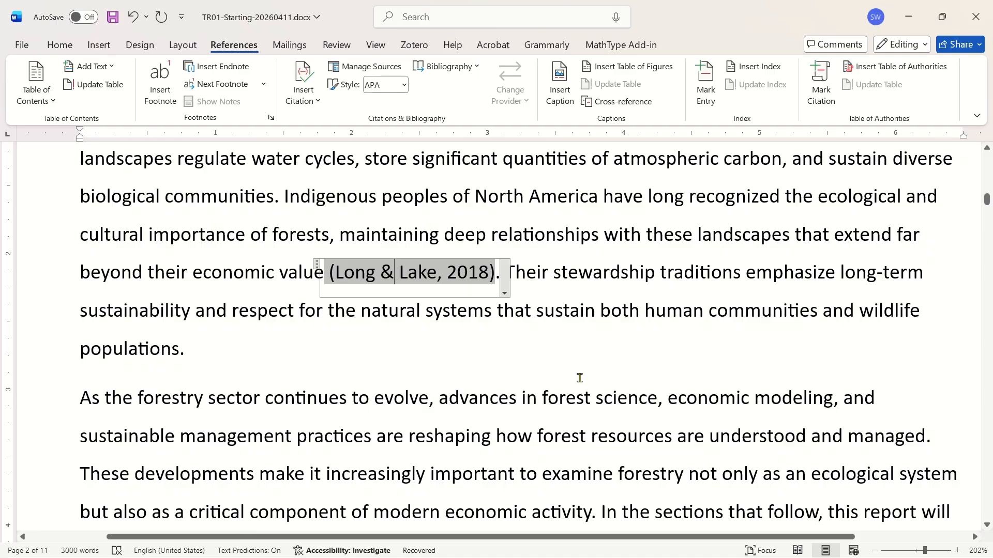
left_click(538, 274)
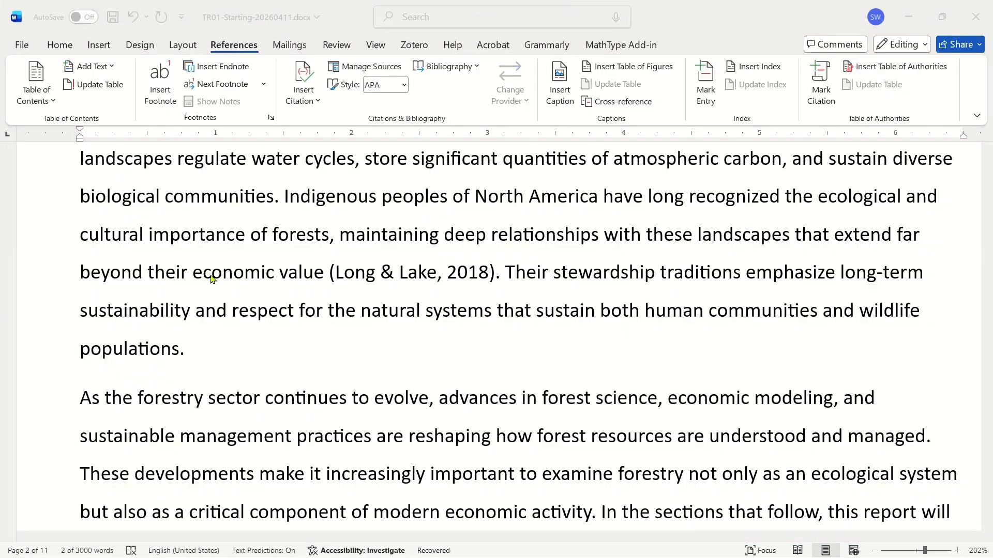
scroll(400, 333, "down", 12)
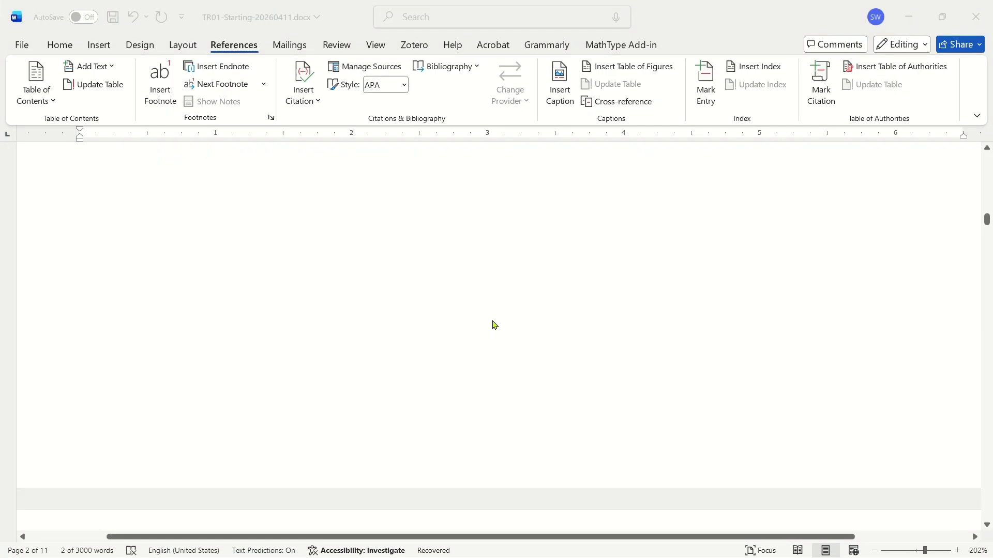
scroll(495, 334, "down", 15)
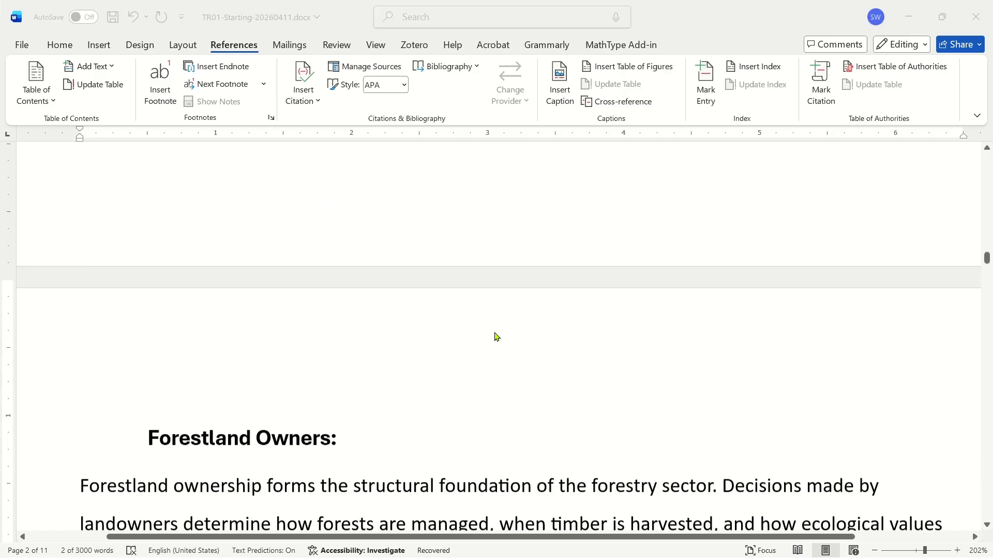
scroll(495, 336, "down", 12)
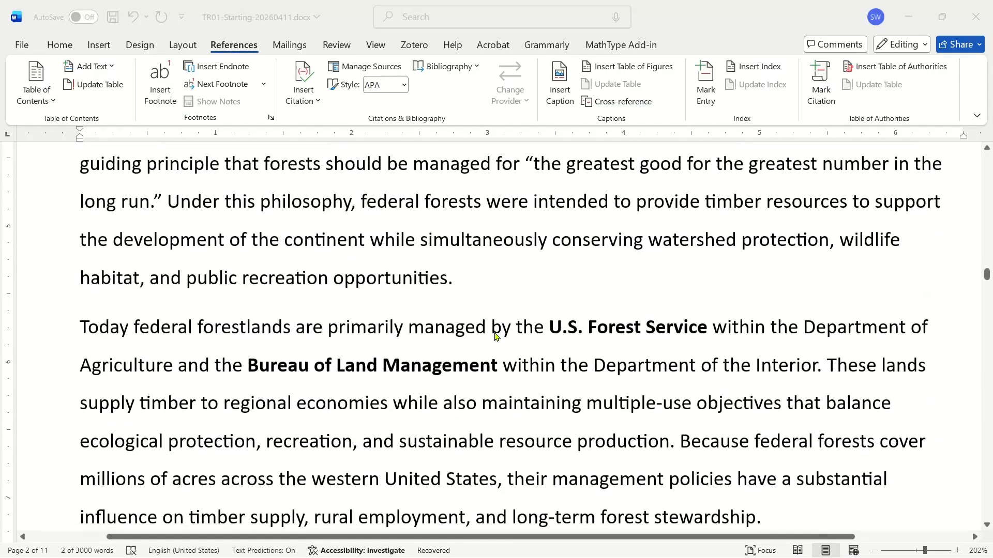
scroll(496, 336, "down", 4)
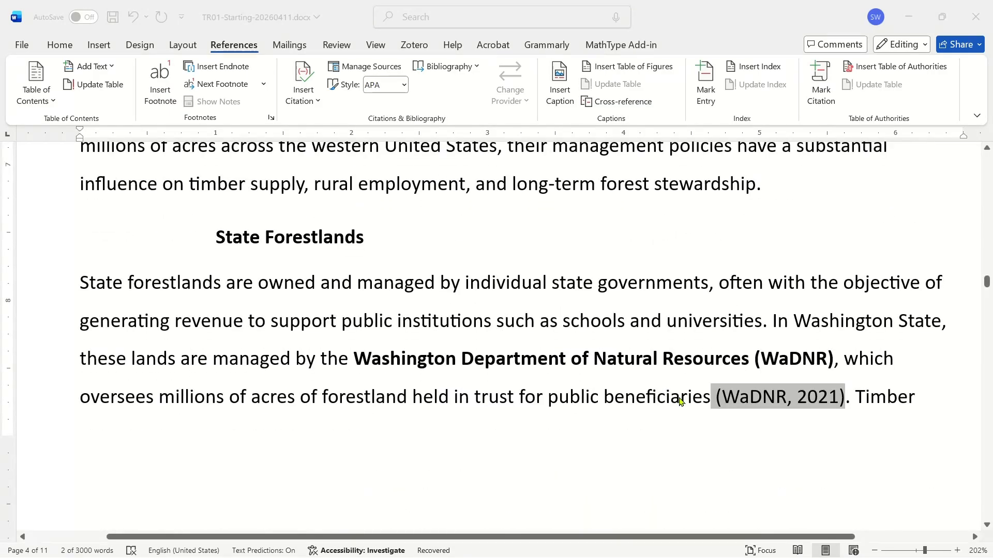
left_click(704, 397)
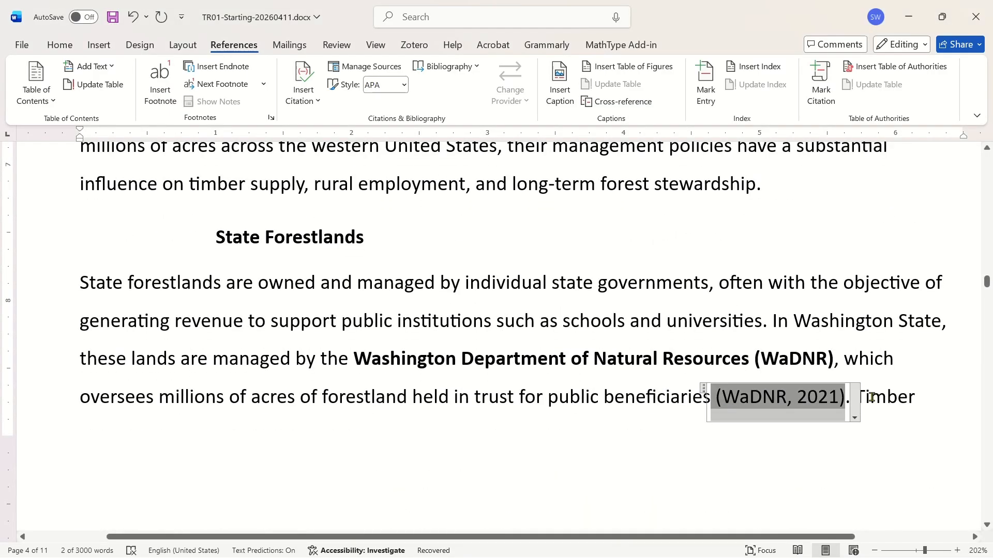
left_click(792, 397)
scroll(791, 399, "down", 1)
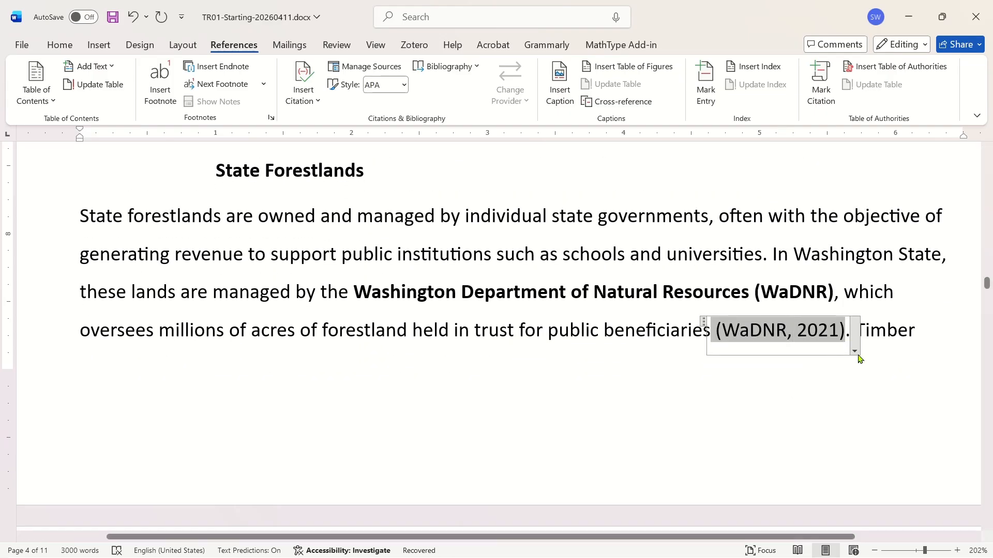
left_click(854, 351)
left_click(764, 386)
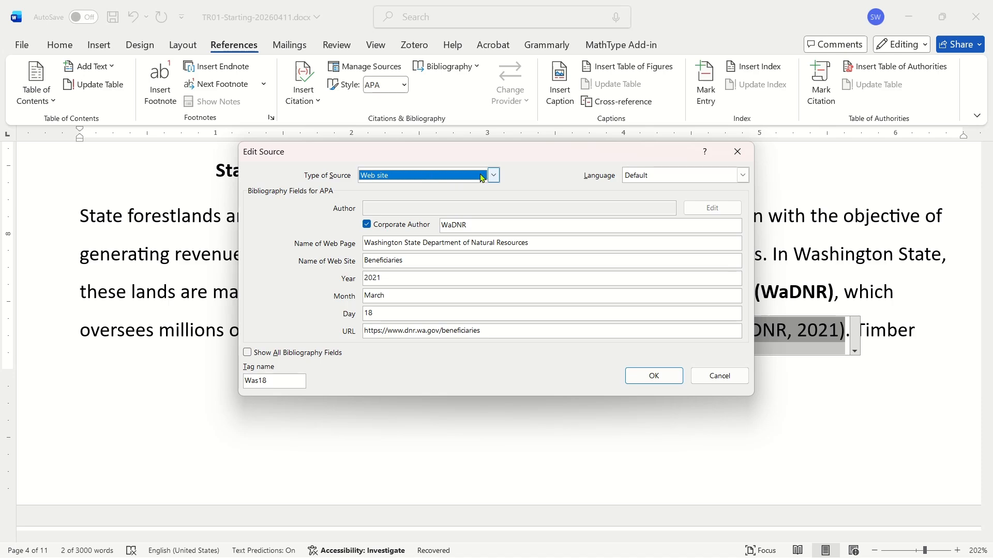
Change the WaDNR source's type to Document From Web site, keeping Corporate Author checked, and close the dialog.
left_click(491, 178)
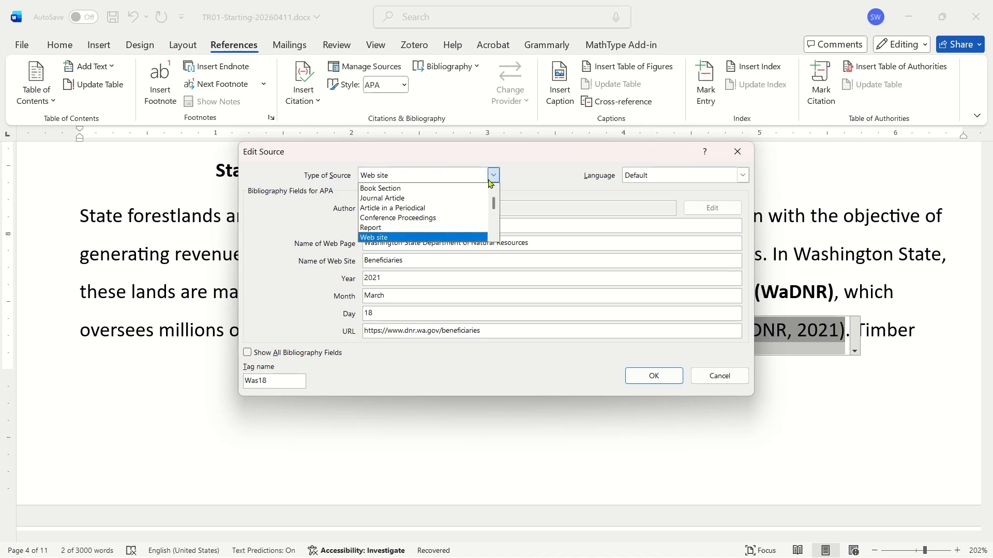
left_click(494, 176)
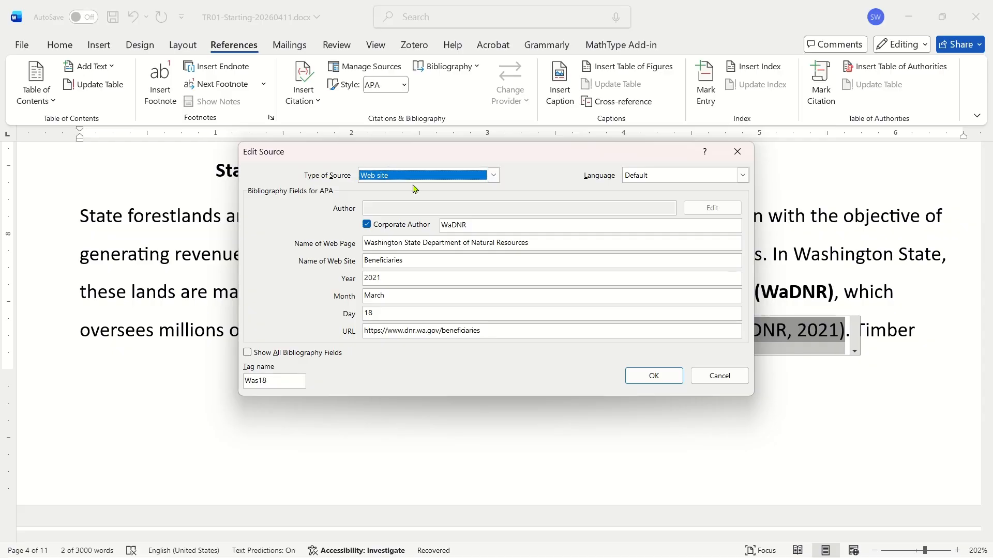
left_click(469, 175)
left_click(432, 197)
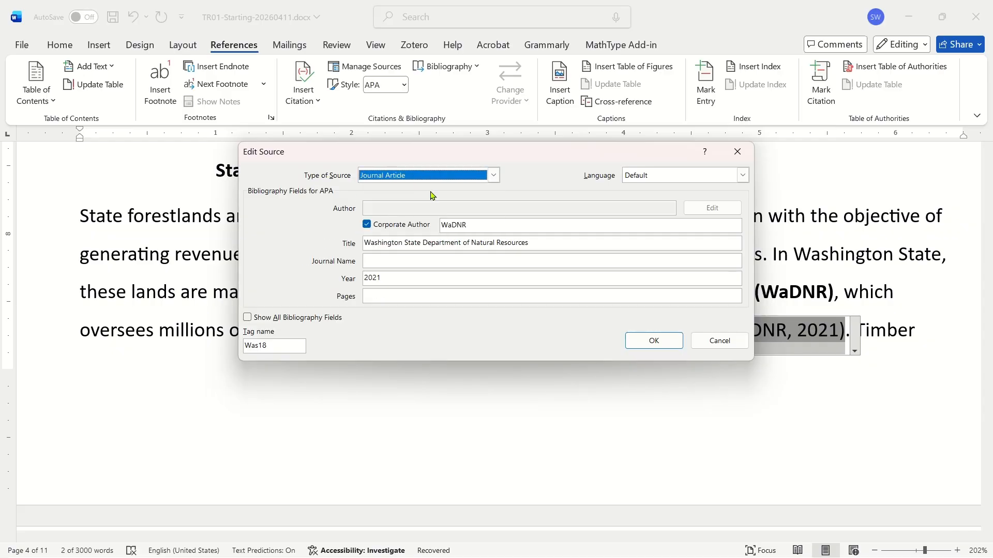
left_click(437, 177)
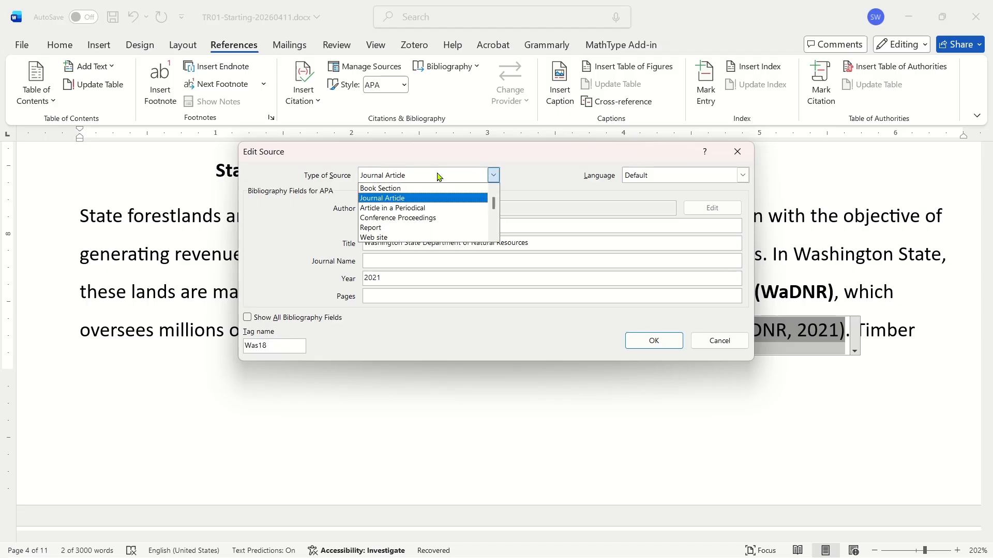
scroll(445, 204, "down", 2)
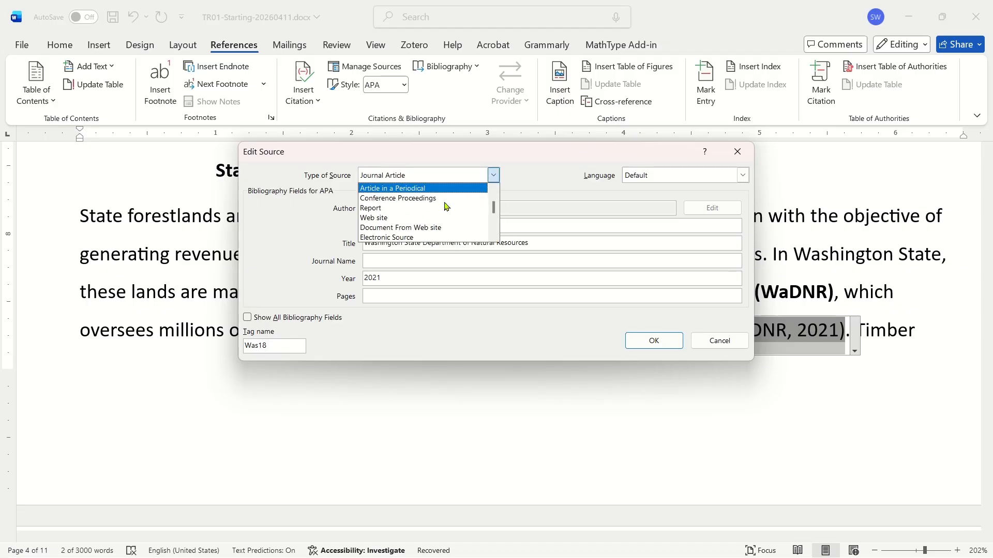
left_click(464, 226)
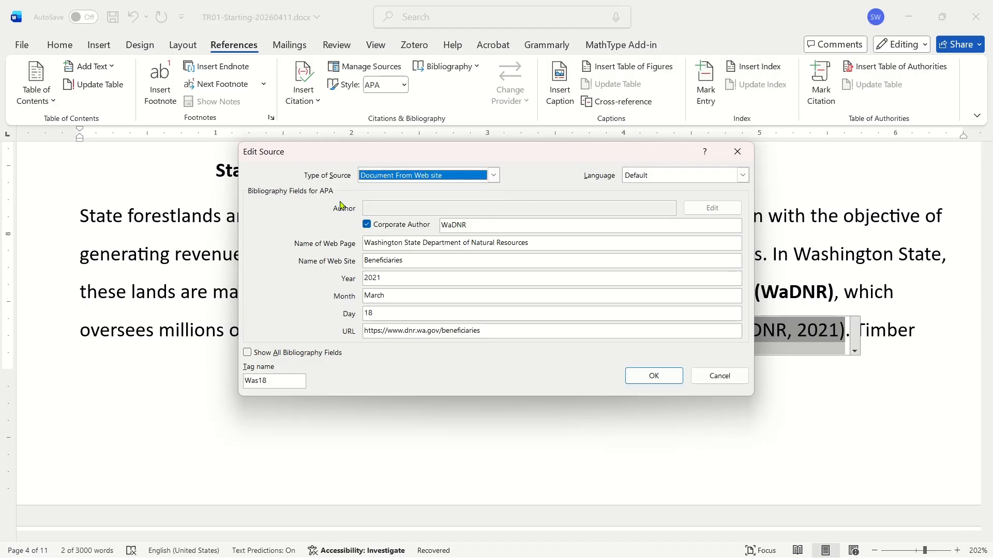
left_click(461, 223)
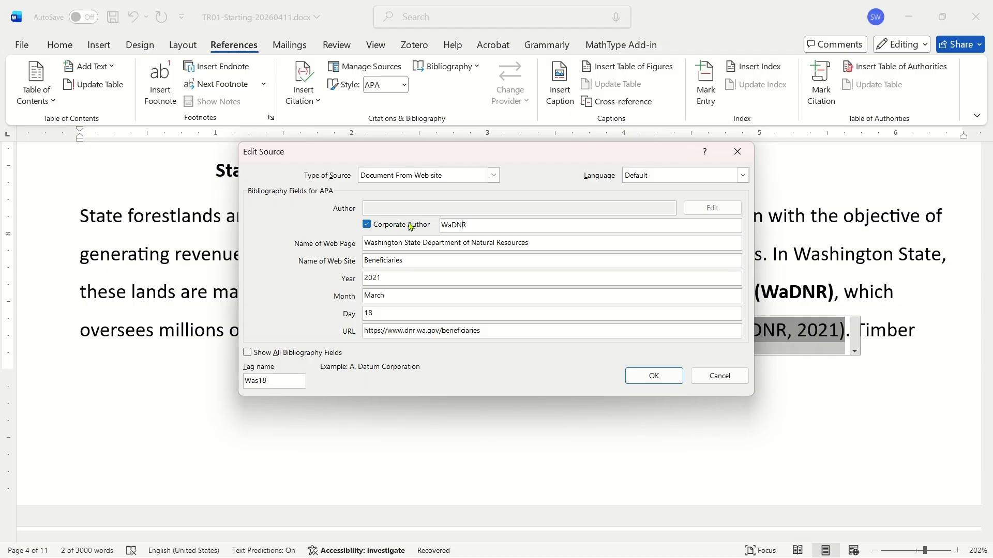
left_click(370, 228)
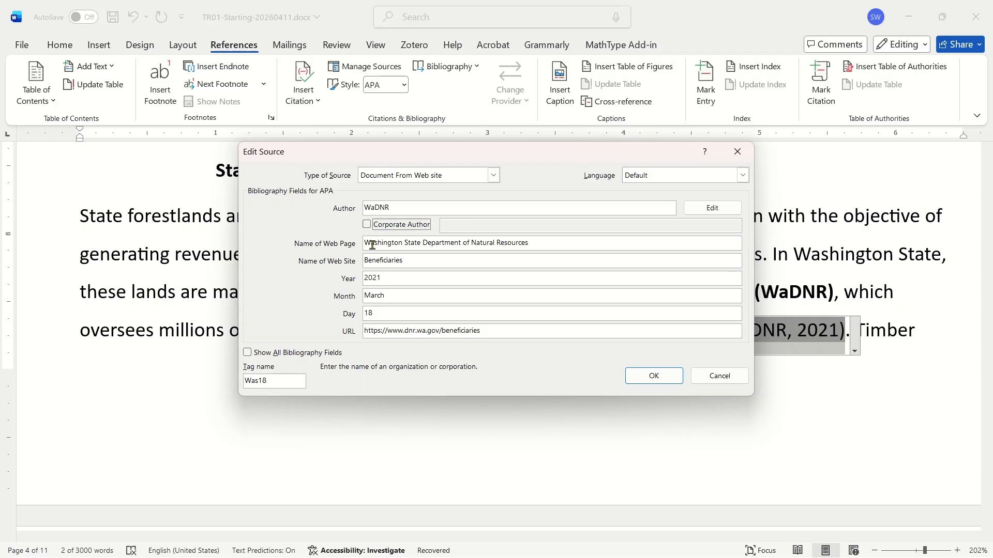
left_click(367, 224)
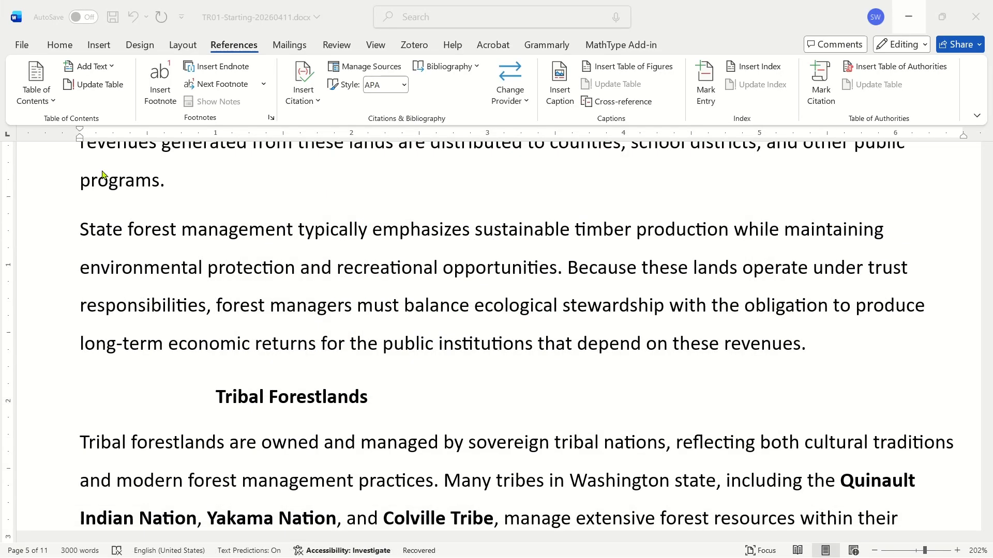
Copy the sentence beginning "State forest management typically emphasizes" and search for it in Google Scholar.
left_click(230, 227, "ctrl")
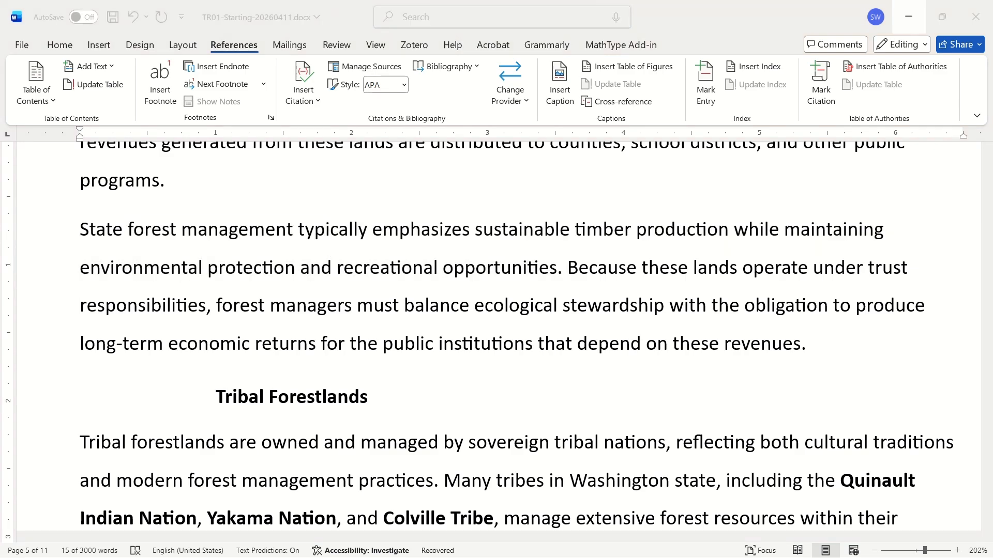
key("alt+Tab")
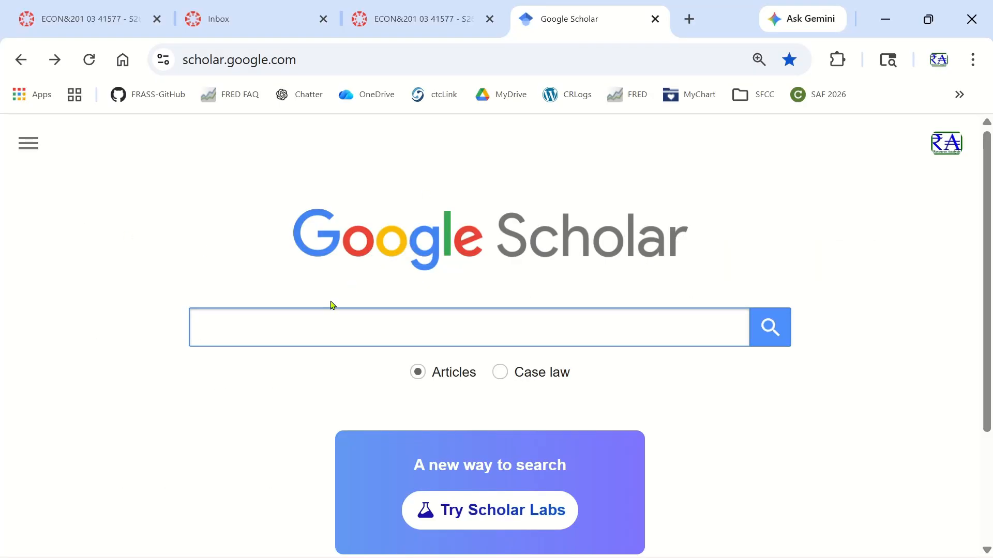
left_click(306, 331)
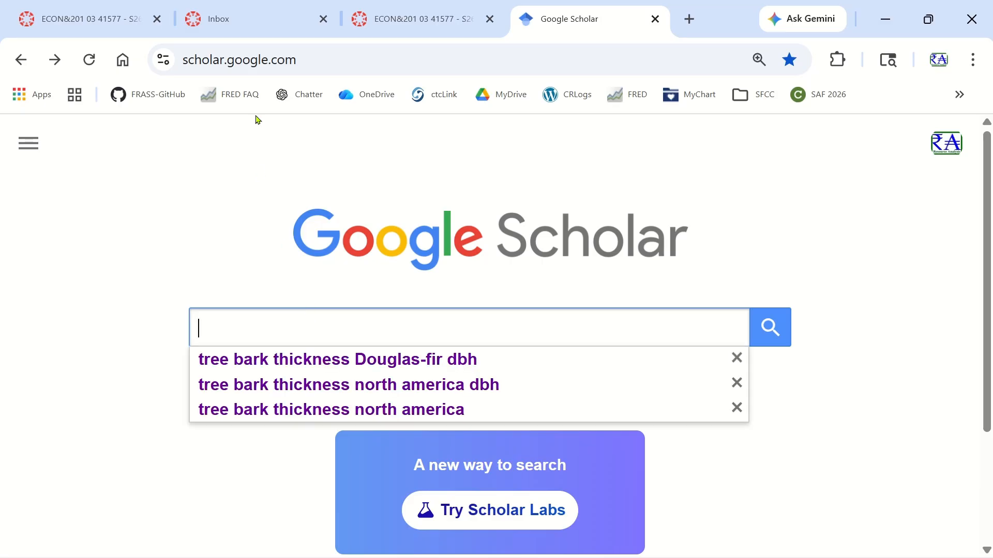
left_click(257, 59)
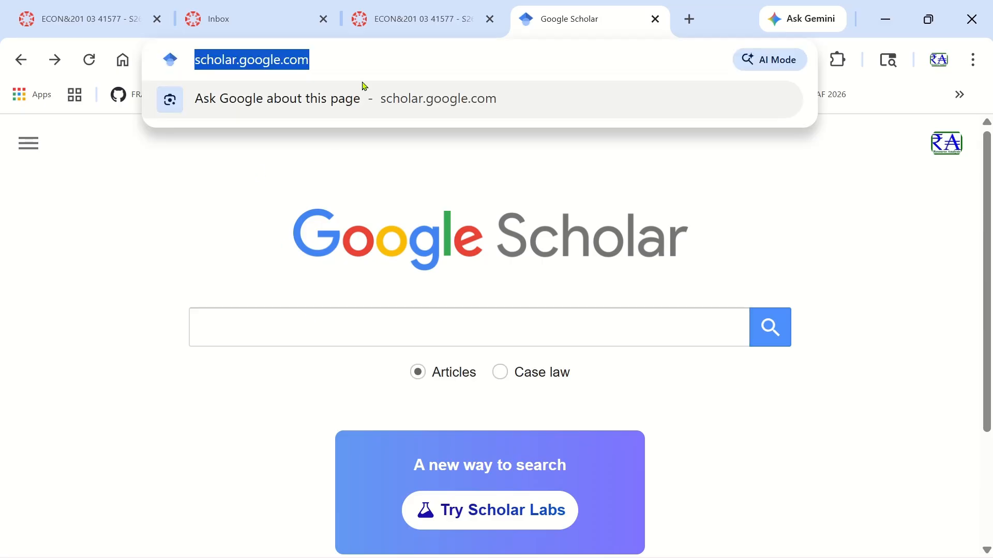
left_click(363, 60)
left_click(291, 326)
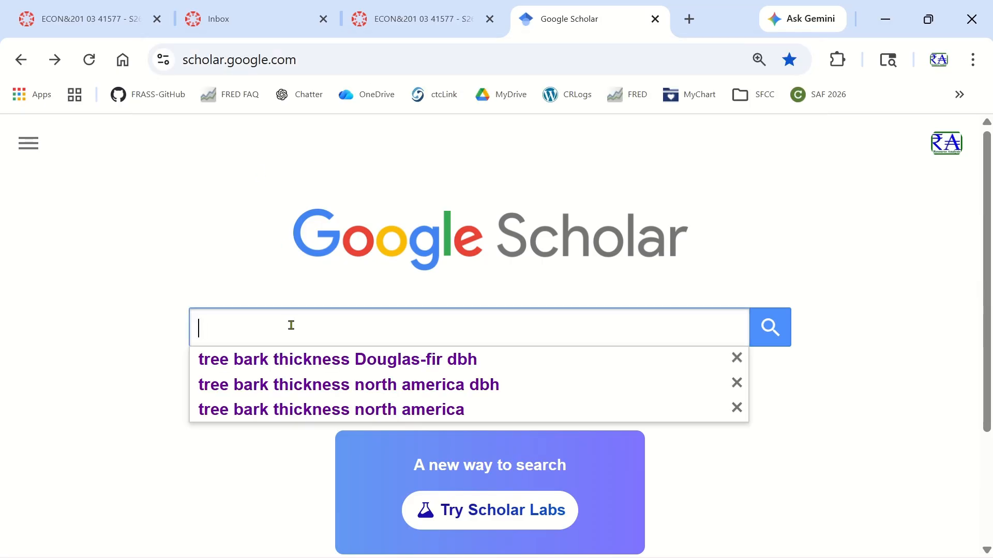
key("ctrl+v")
left_click(771, 331)
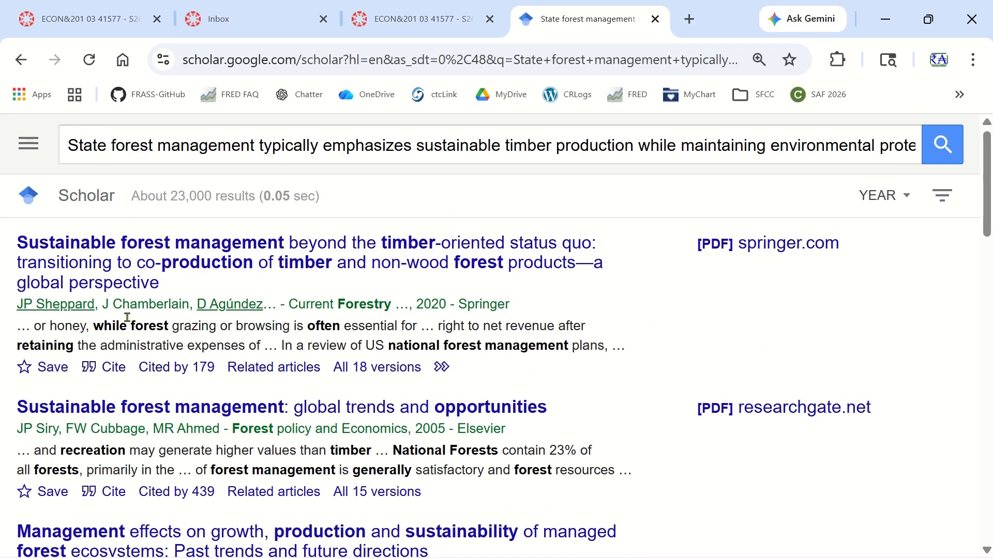
Copy the APA citation of the first result, "Sustainable forest management beyond the timber-oriented status quo".
left_click(111, 369)
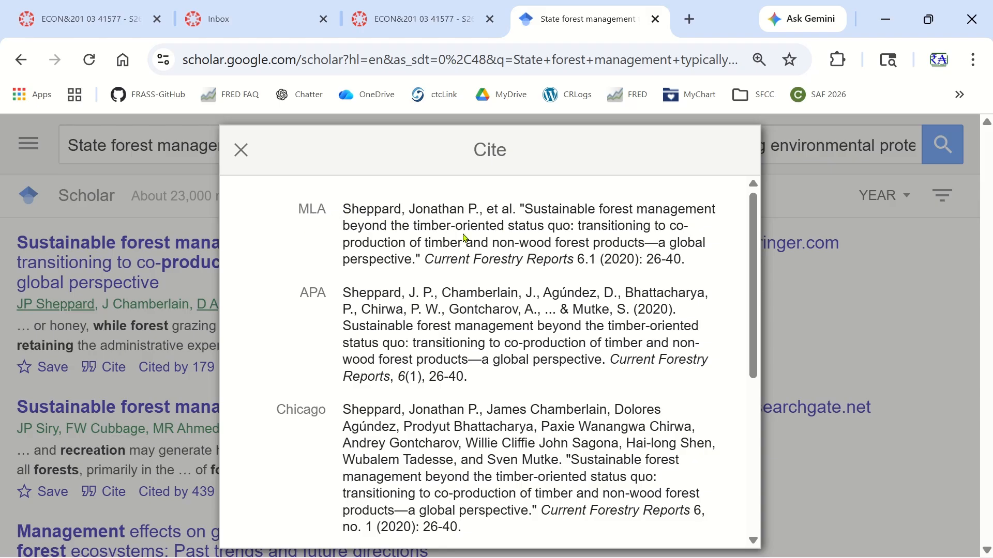
triple_click(568, 237)
triple_click(569, 354)
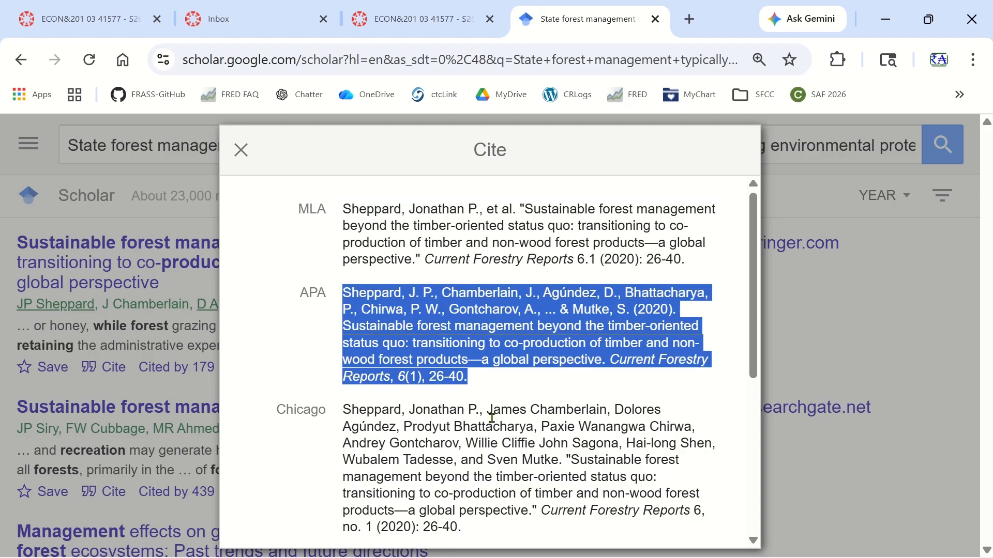
triple_click(447, 423)
triple_click(454, 320)
right_click(453, 322)
left_click(477, 345)
Paste the APA citation into Notepad and highlight its author list and page range.
key("alt+Tab")
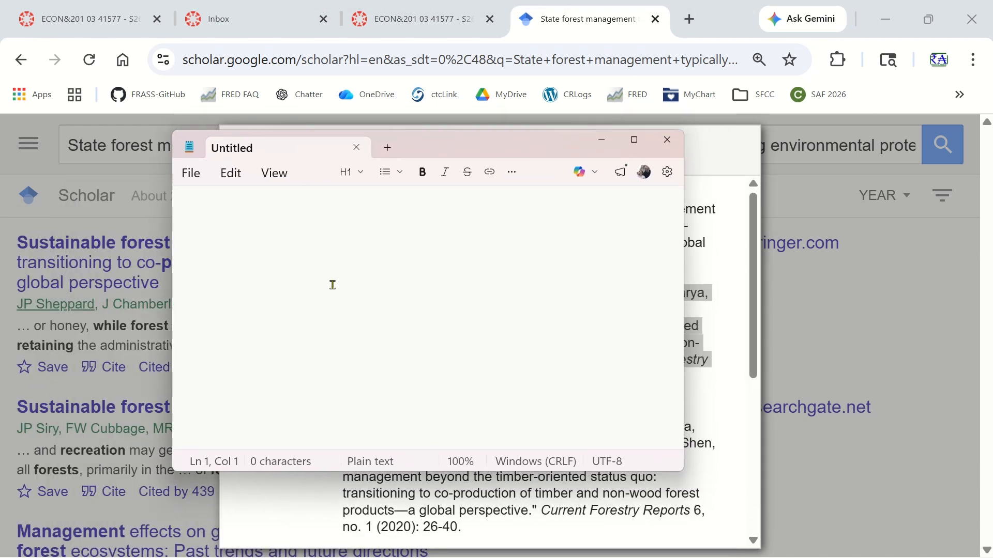
key("ctrl+v")
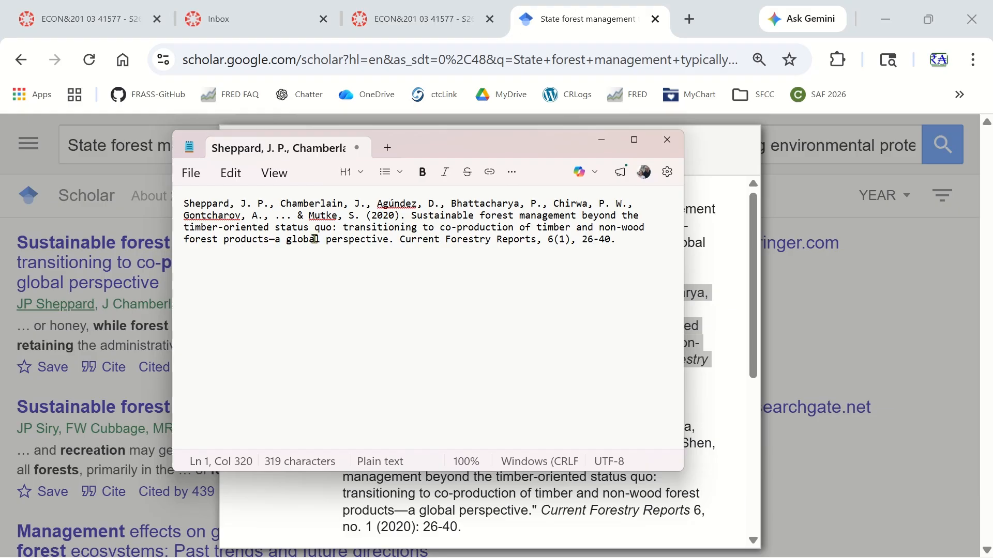
left_click_drag(185, 204, 230, 217)
right_click(320, 211)
left_click(525, 228)
left_click_drag(551, 239, 624, 238)
left_click(641, 234)
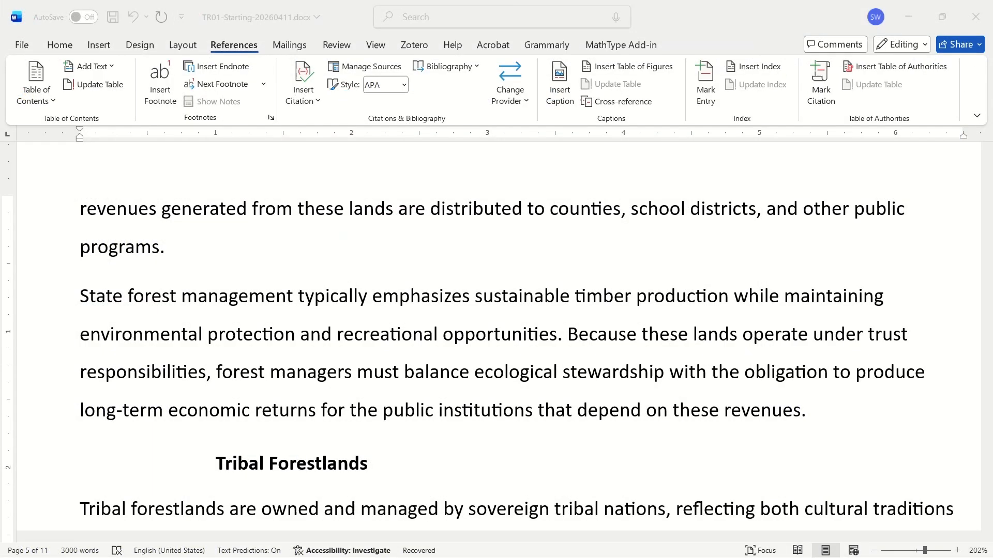
Insert a citation to the Smith, W.K. (2021) source just before the period ending the "State forest management typically emphasizes" sentence.
left_click(152, 296)
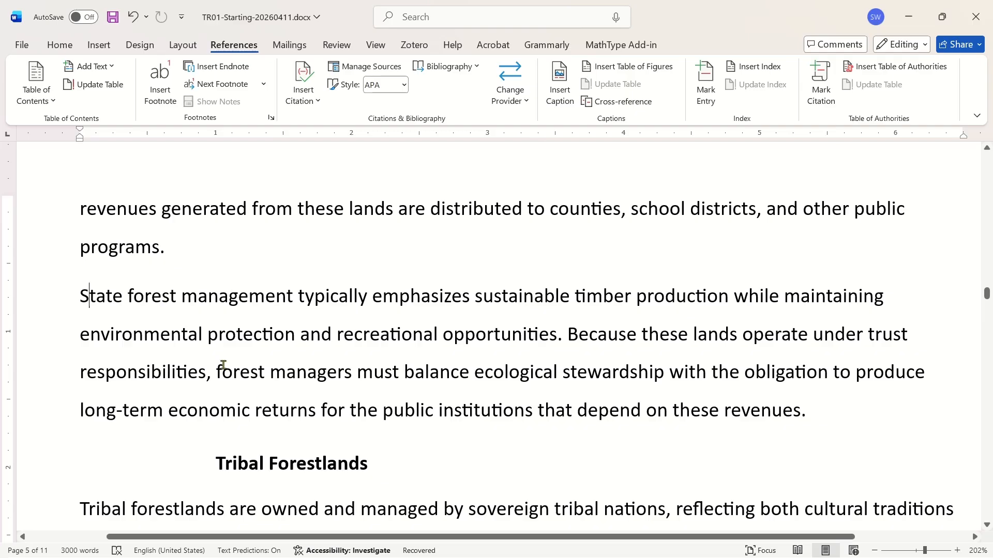
scroll(282, 335, "down", 2)
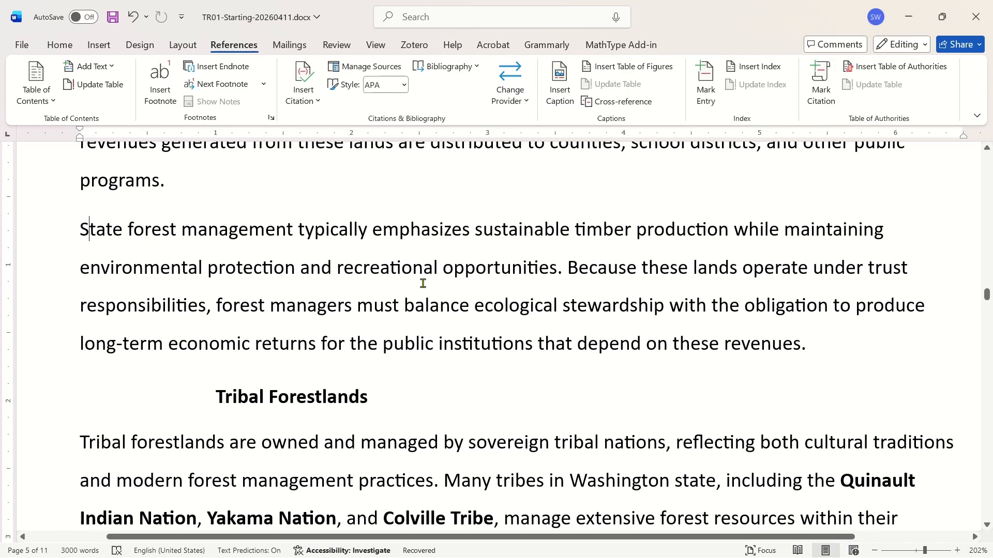
left_click(271, 221, "ctrl")
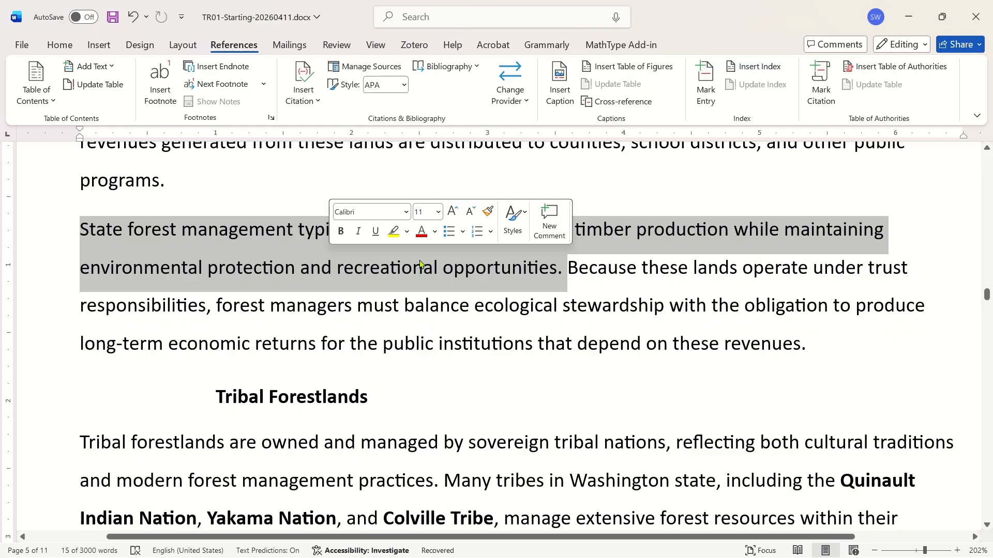
key("Right")
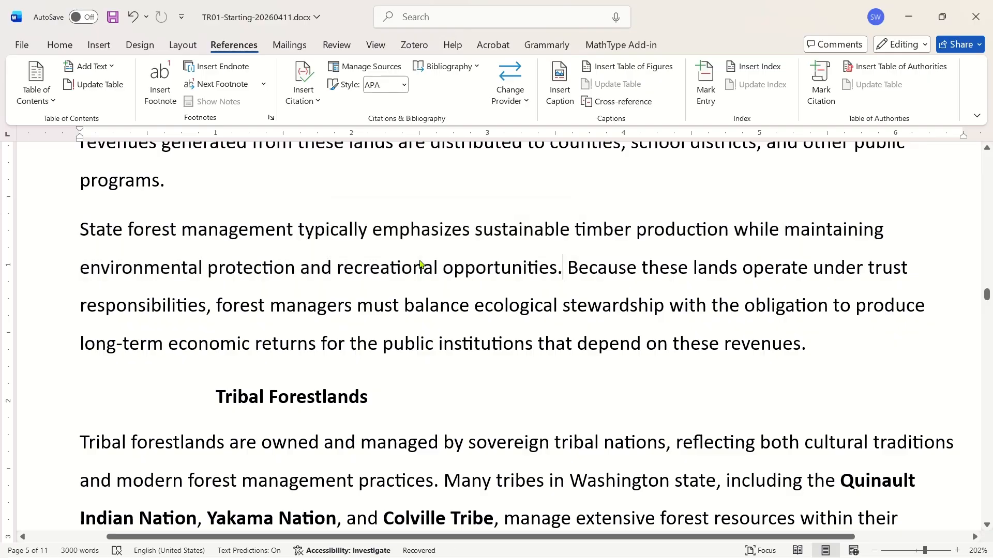
key("shift+Left")
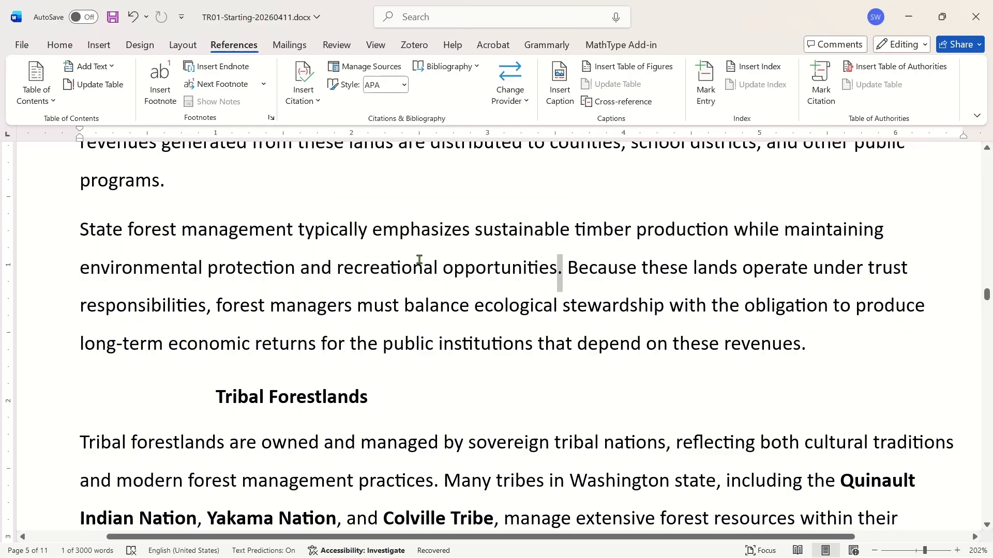
key("Left")
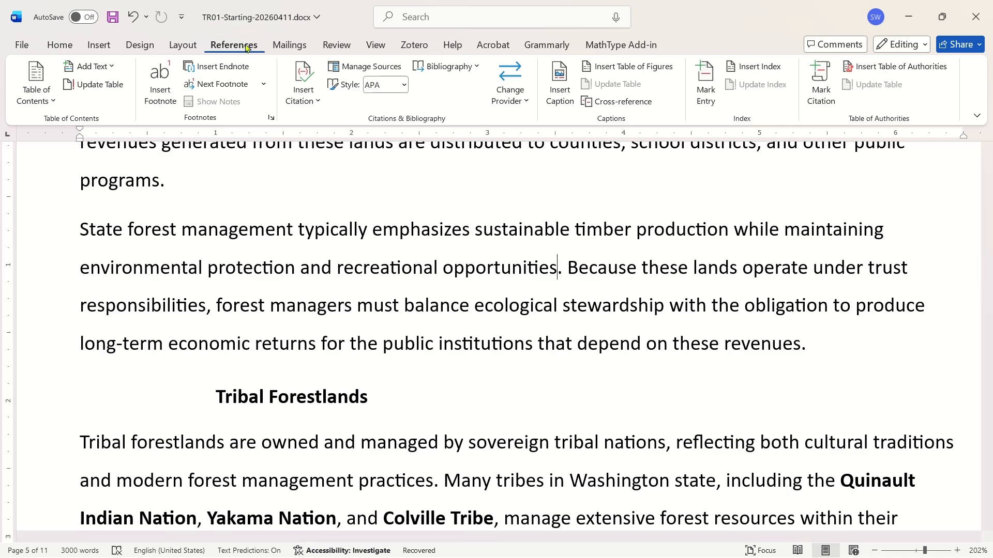
left_click(303, 94)
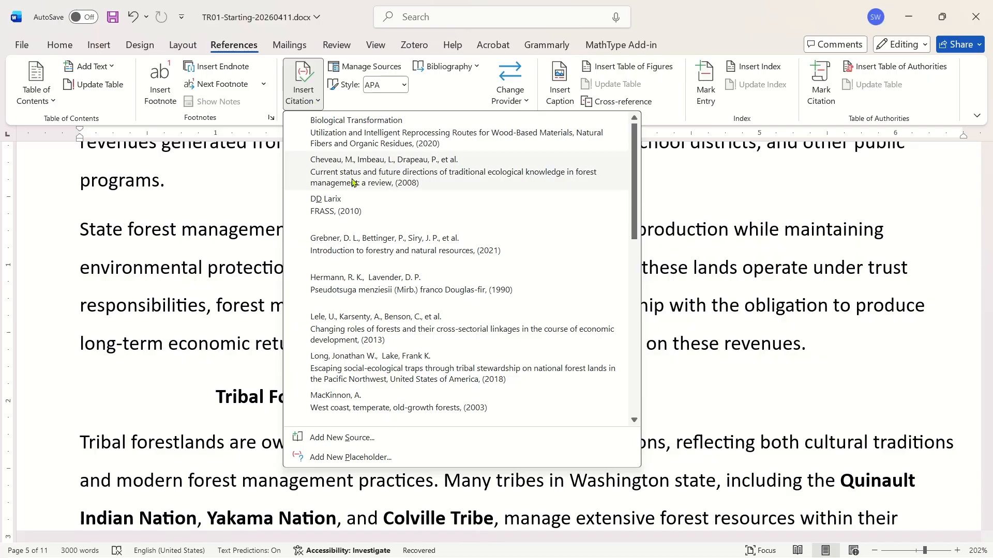
scroll(427, 315, "down", 3)
scroll(422, 323, "down", 3)
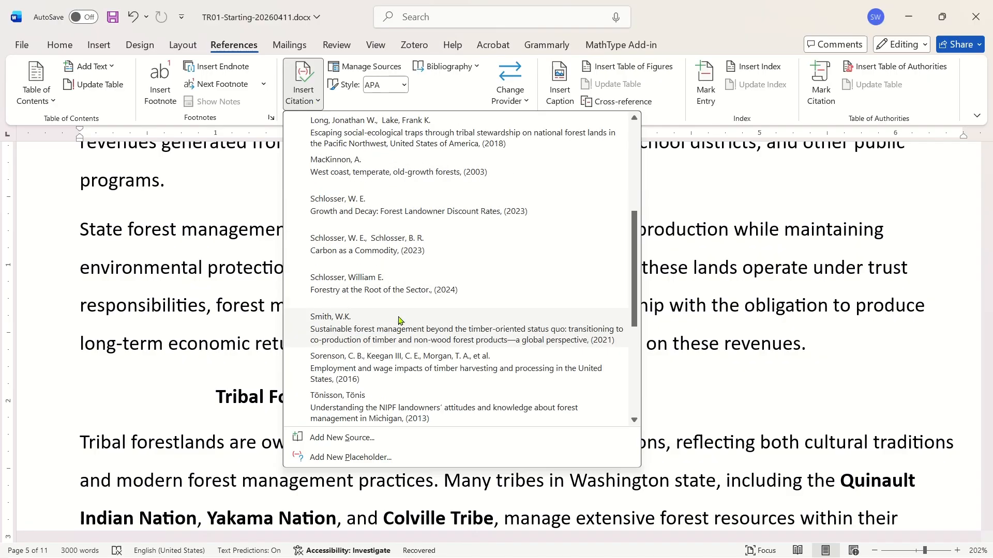
left_click(327, 319)
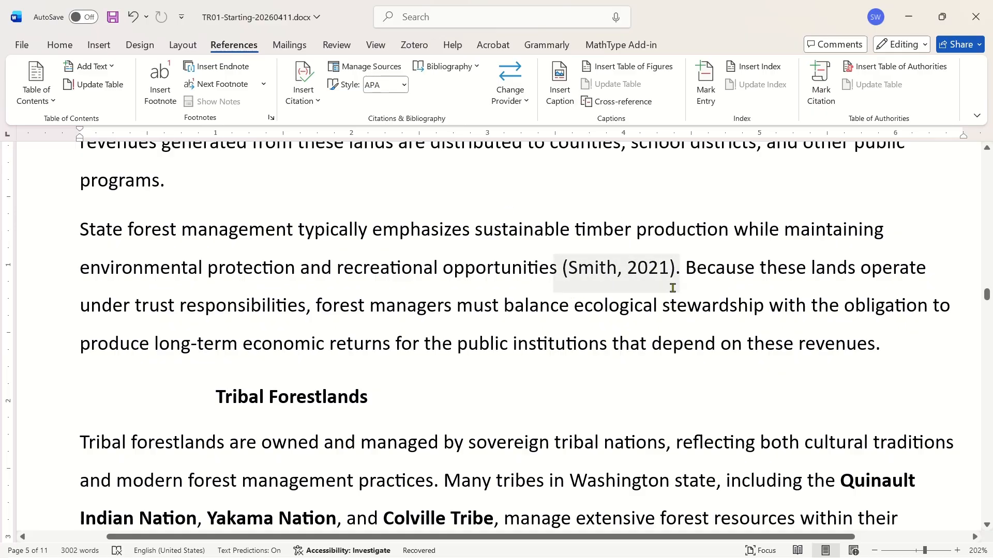
Open the Smith citation's source in the Edit Source dialog and close it with OK.
left_click(671, 269)
left_click(686, 290)
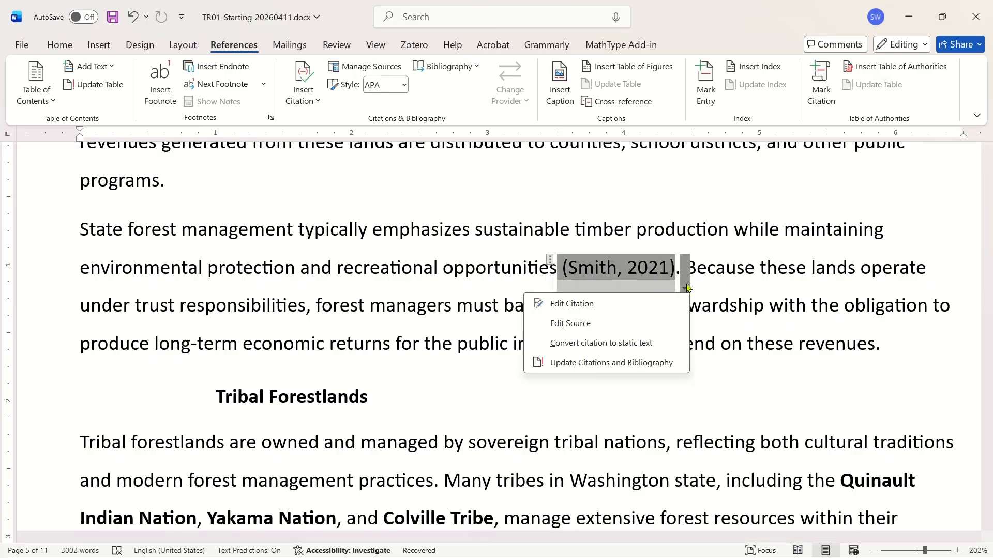
left_click(610, 323)
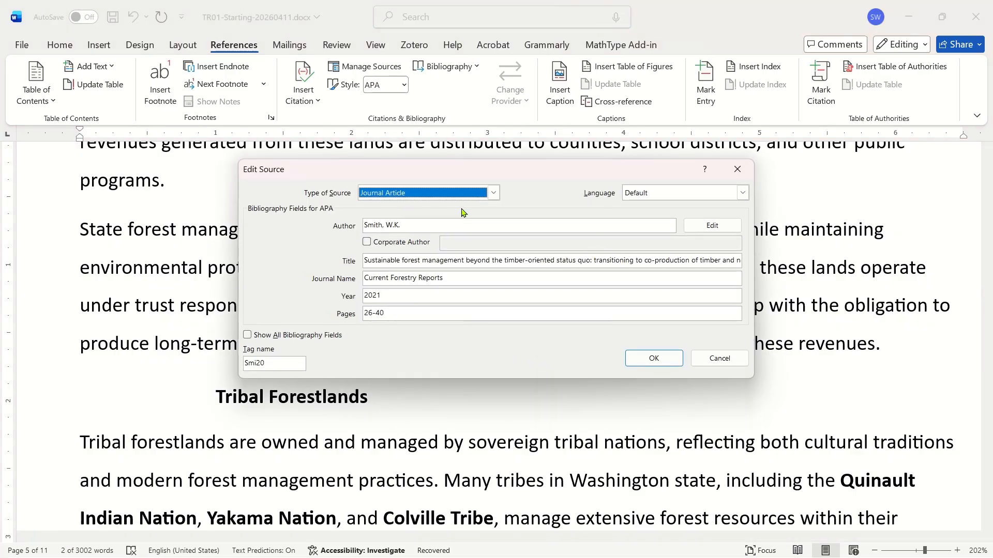
left_click(641, 356)
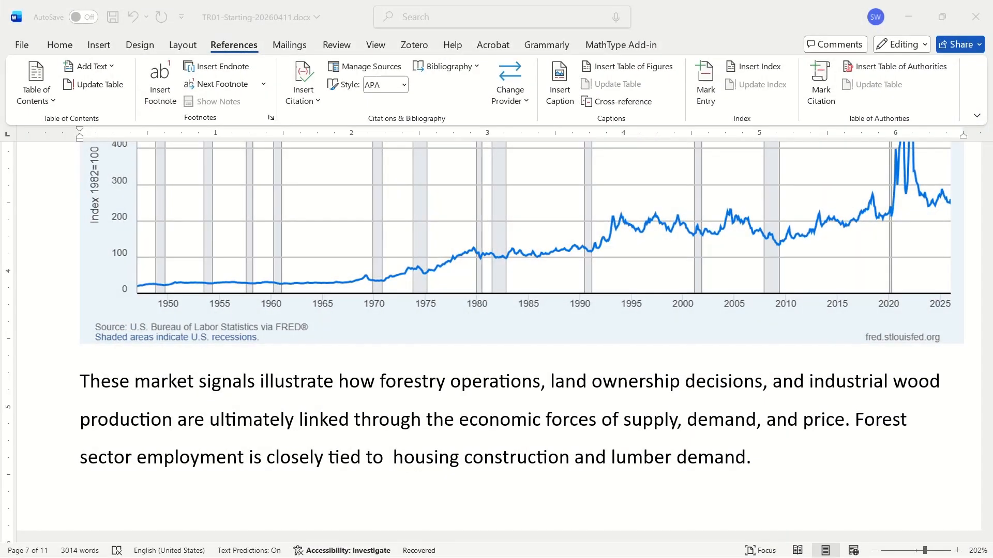
Insert a citation to the Sorenson et al. (2016) source before the period ending "...housing construction and lumber demand.".
scroll(389, 351, "down", 3)
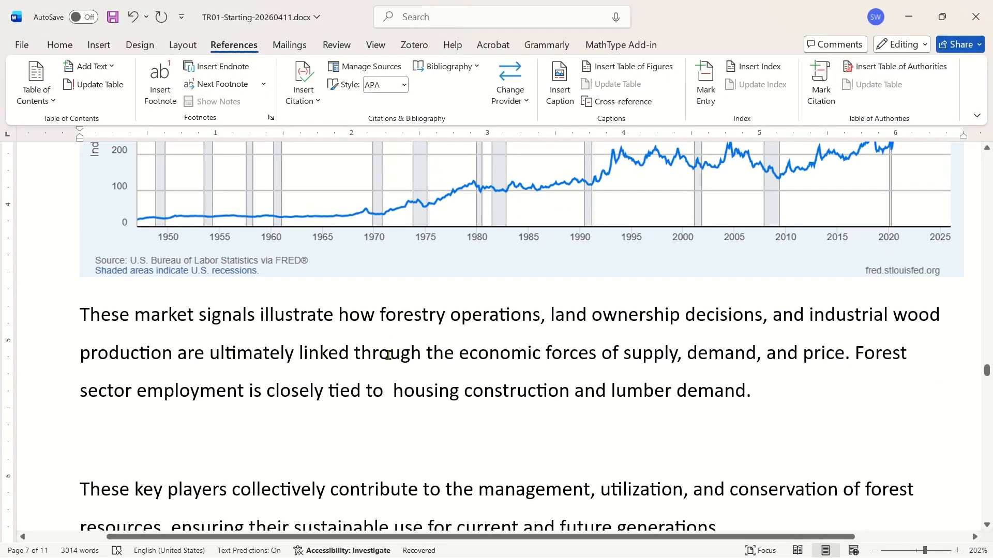
scroll(394, 339, "down", 1)
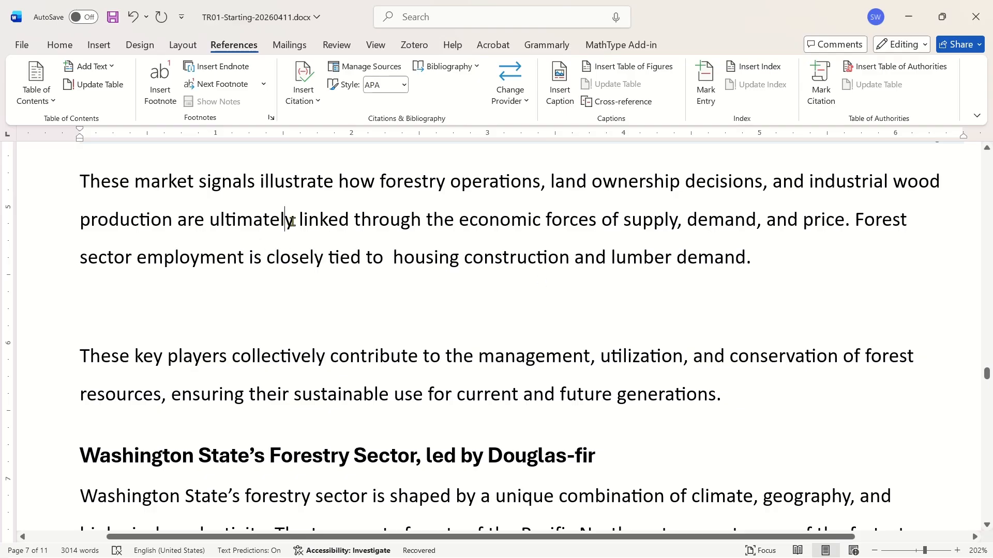
left_click(591, 220, "ctrl")
left_click(428, 259)
left_click(433, 261, "ctrl")
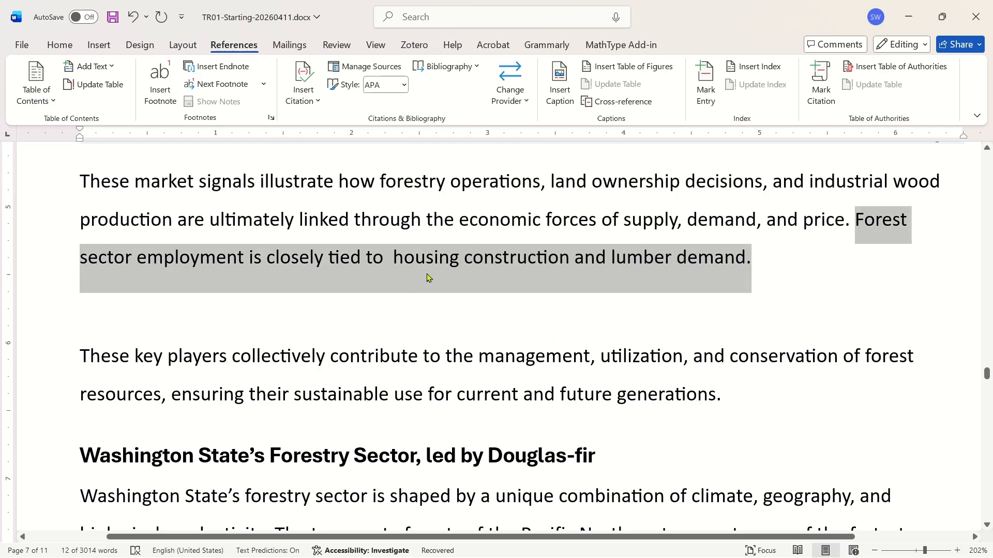
left_click(749, 269)
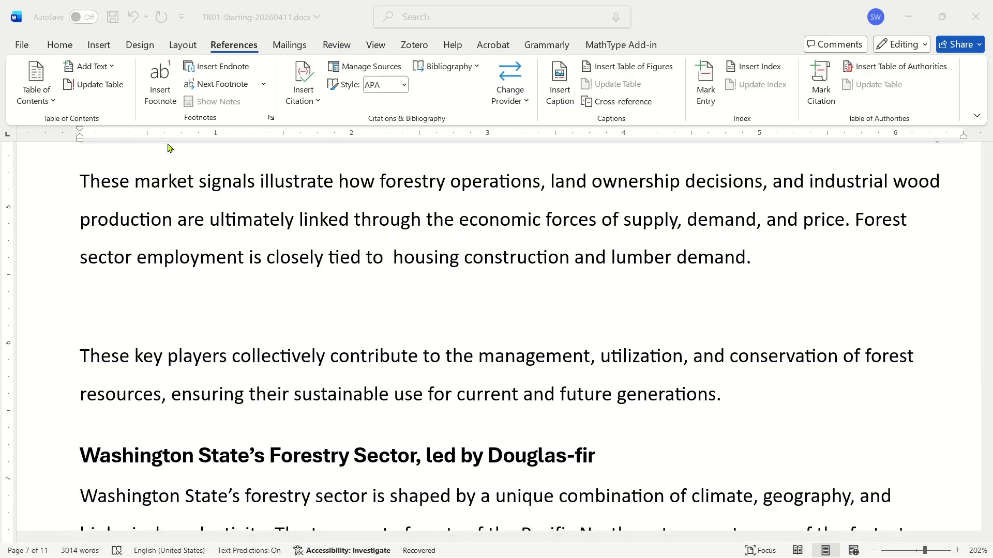
left_click(305, 95)
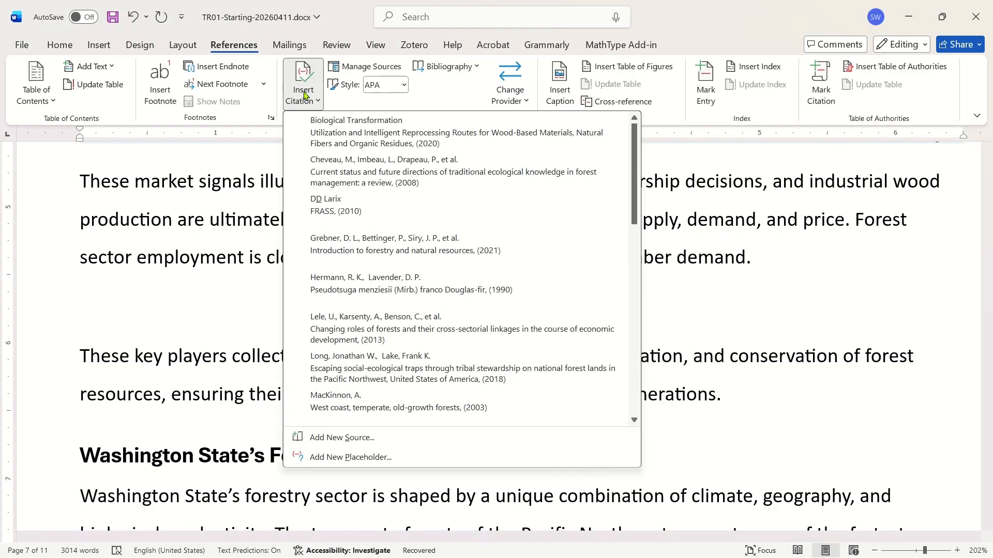
scroll(413, 279, "down", 10)
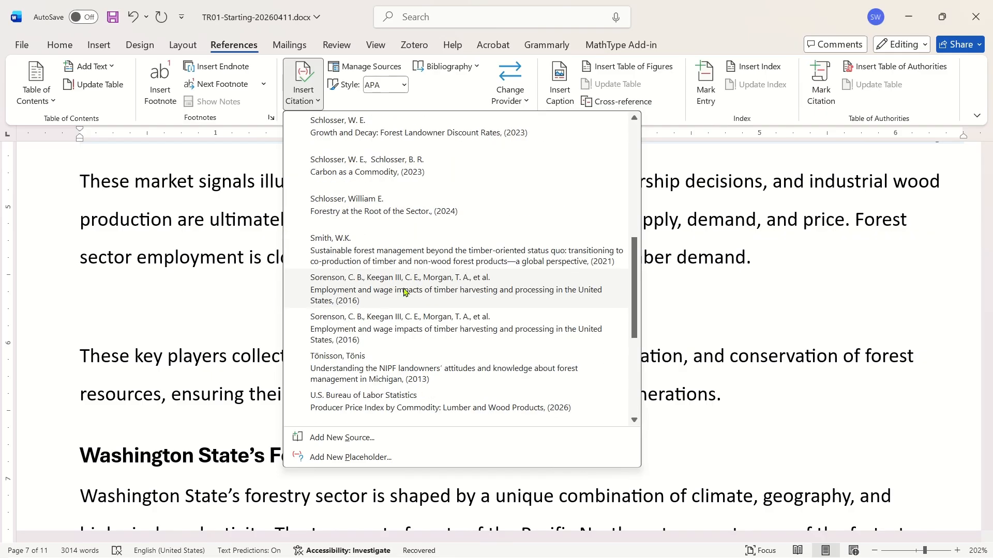
left_click(357, 280)
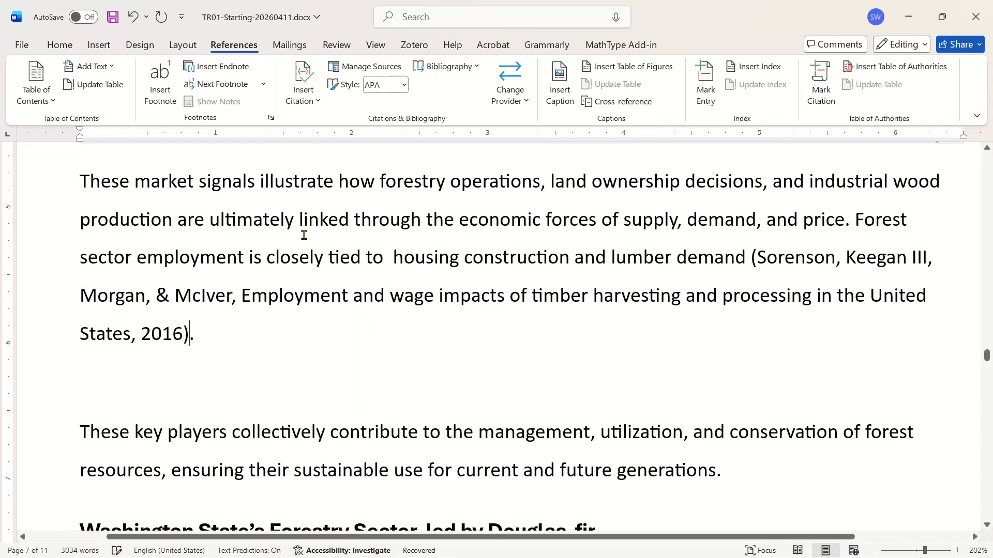
Add the Woodall et al. (2011) and Munday & Roberts (2001) sources to the same citation.
left_click(110, 336)
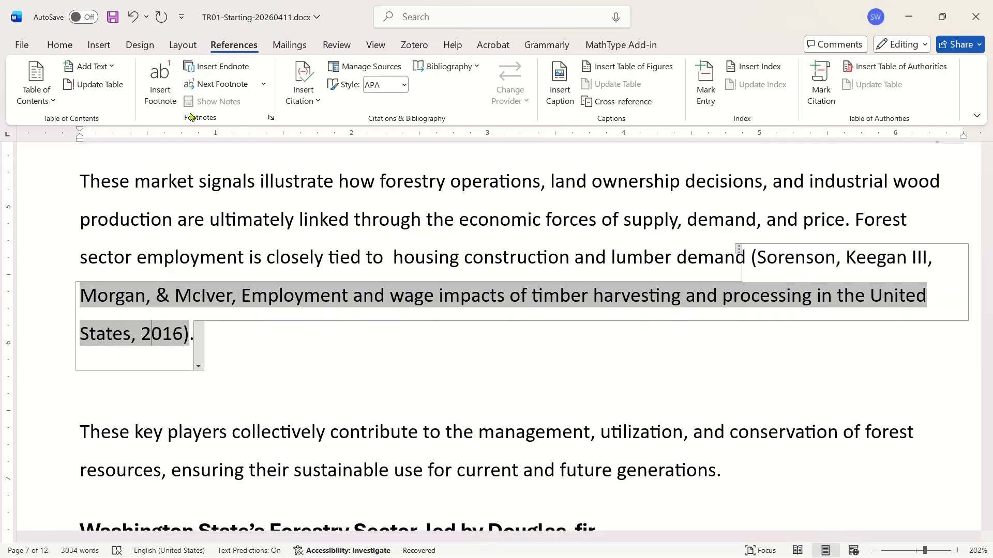
left_click(300, 102)
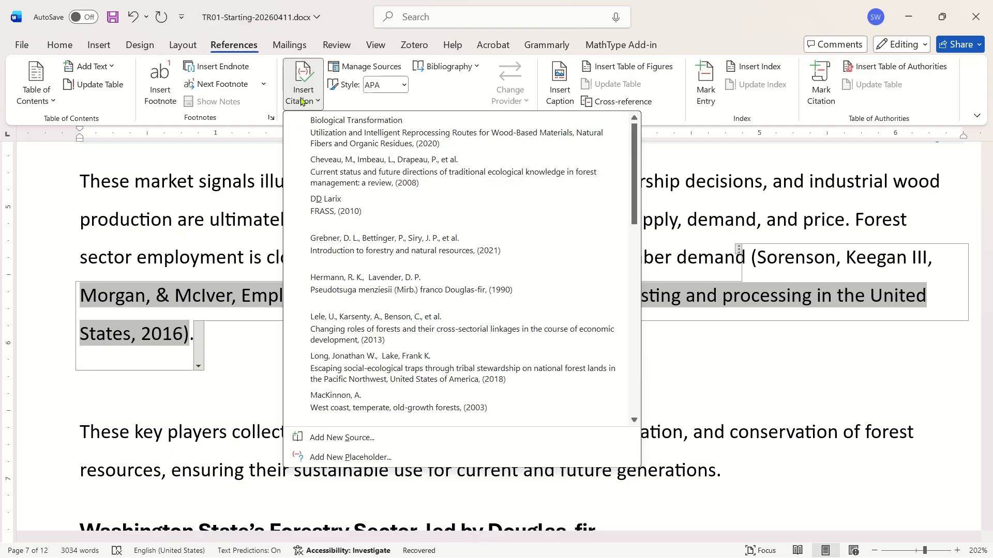
scroll(317, 217, "down", 7)
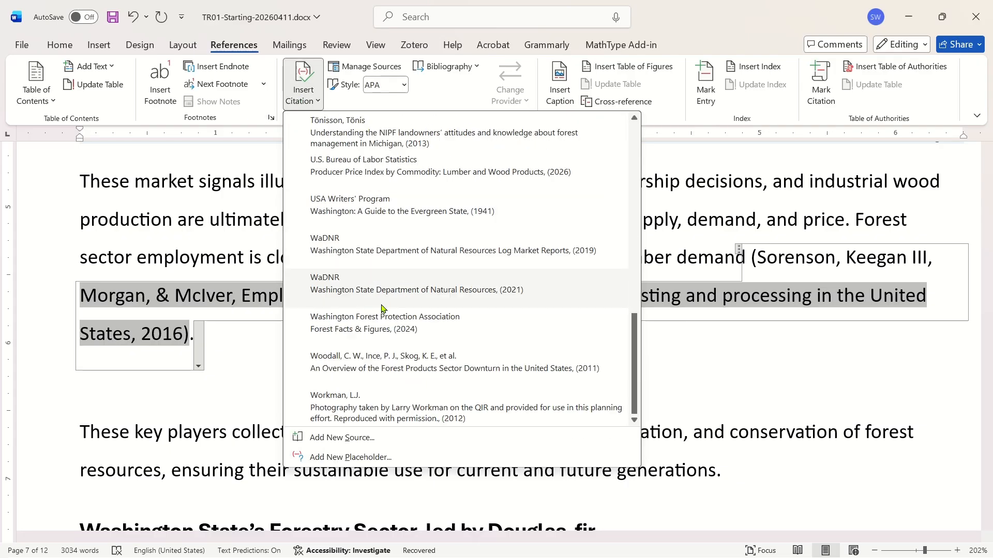
left_click(332, 361)
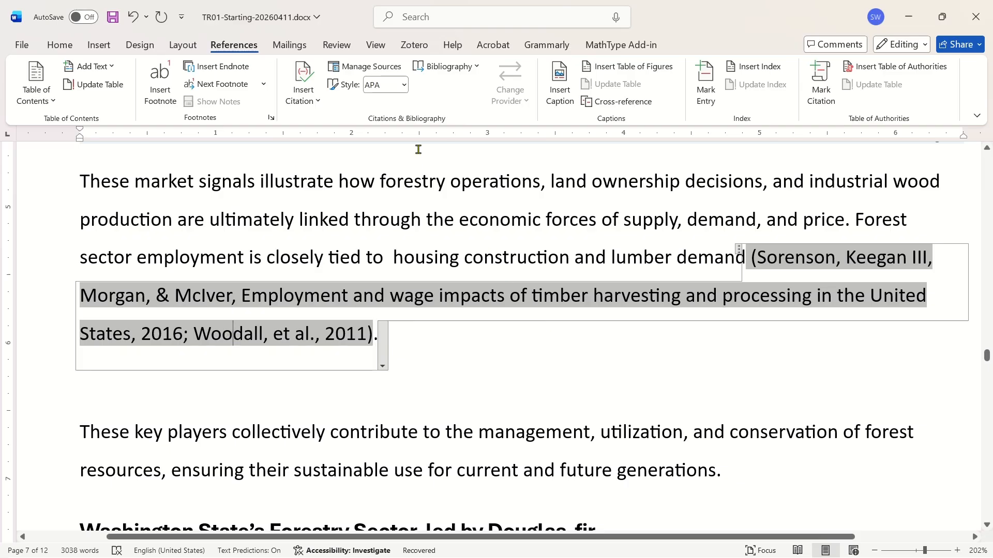
left_click(313, 98)
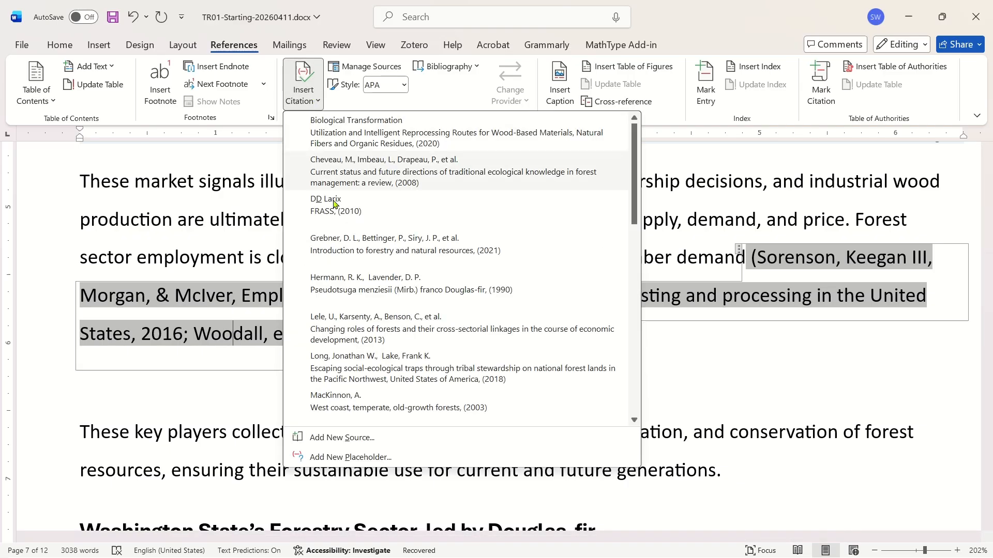
scroll(364, 281, "down", 5)
scroll(364, 281, "down", 3)
scroll(364, 259, "up", 8)
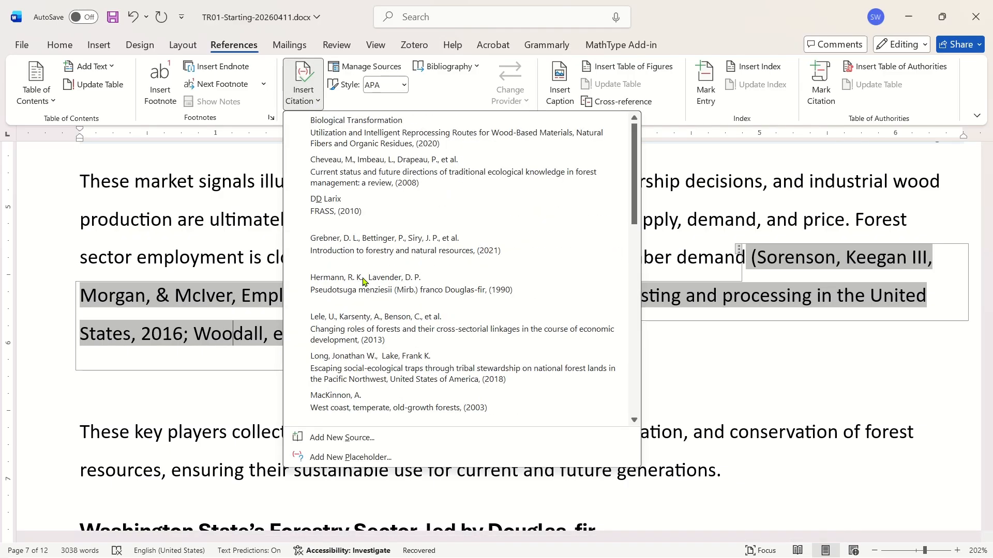
scroll(365, 250, "down", 5)
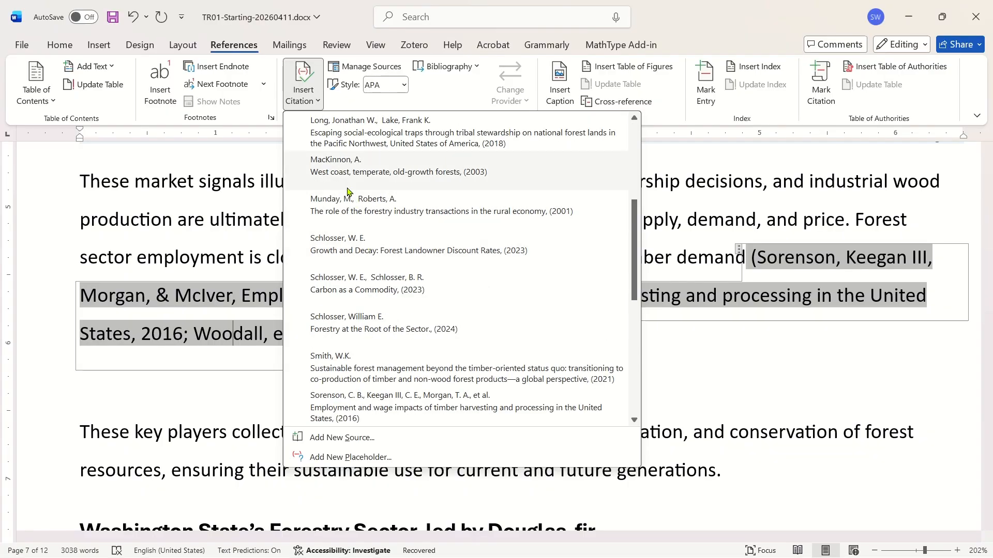
left_click(347, 208)
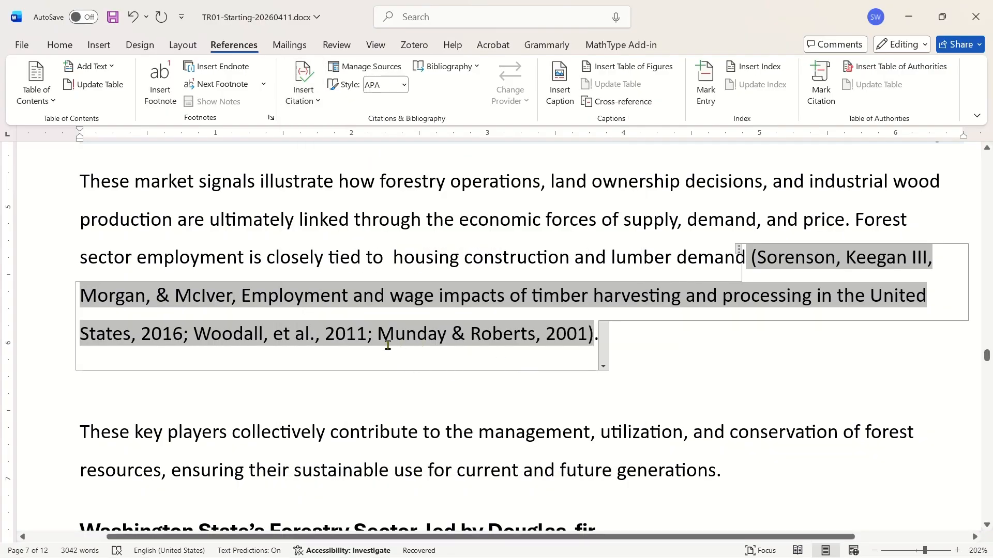
Examine the combined citation's options, viewing the sources listed under Edit Citation.
left_click(641, 331)
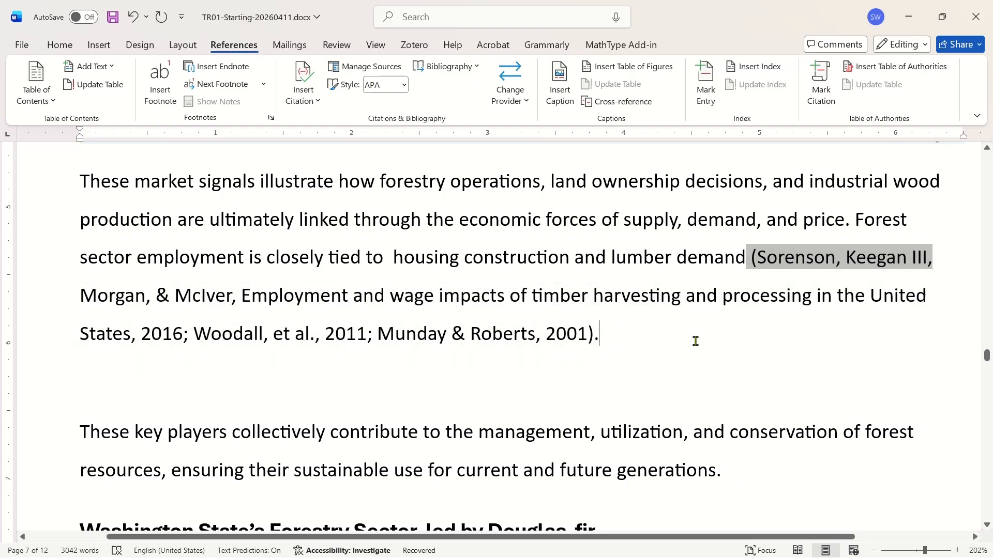
left_click(922, 295)
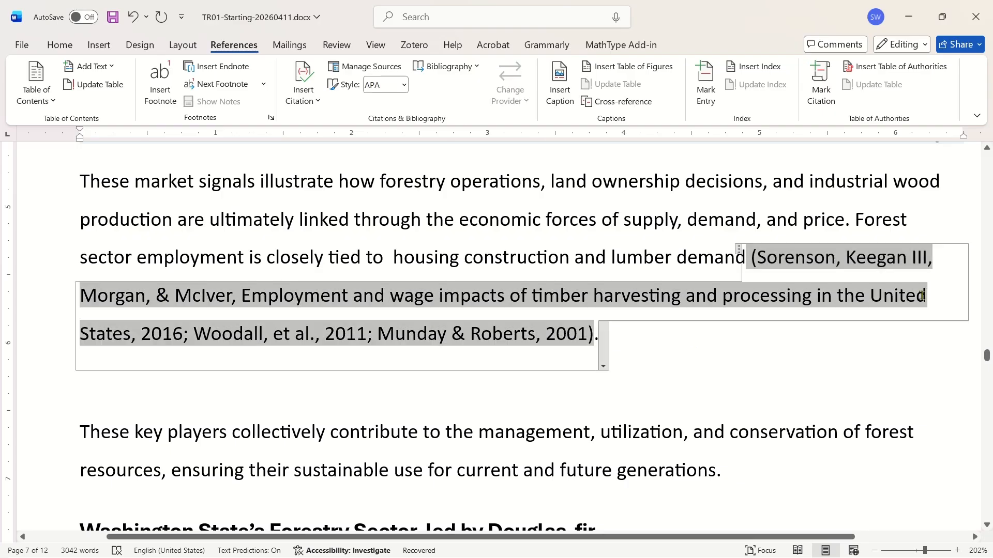
left_click(254, 335)
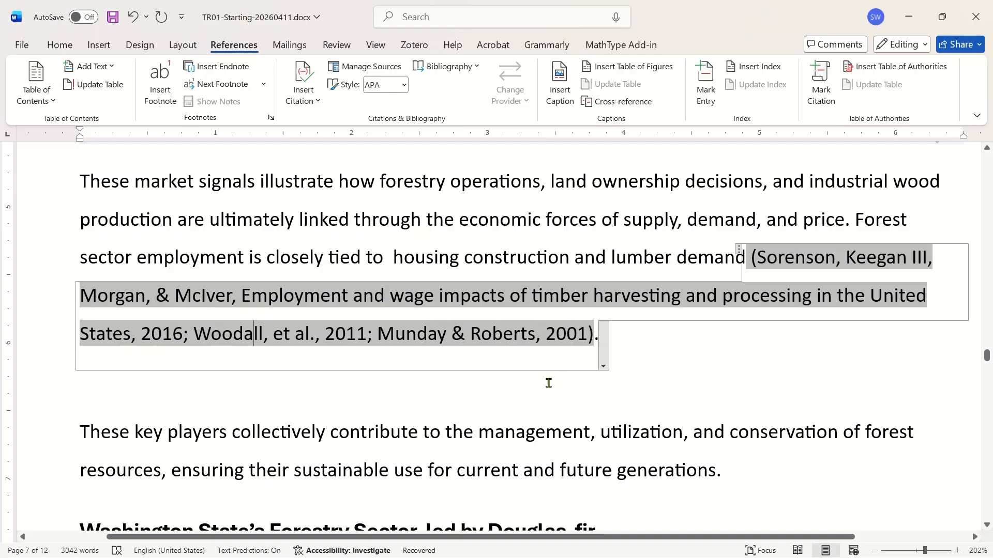
left_click(654, 345)
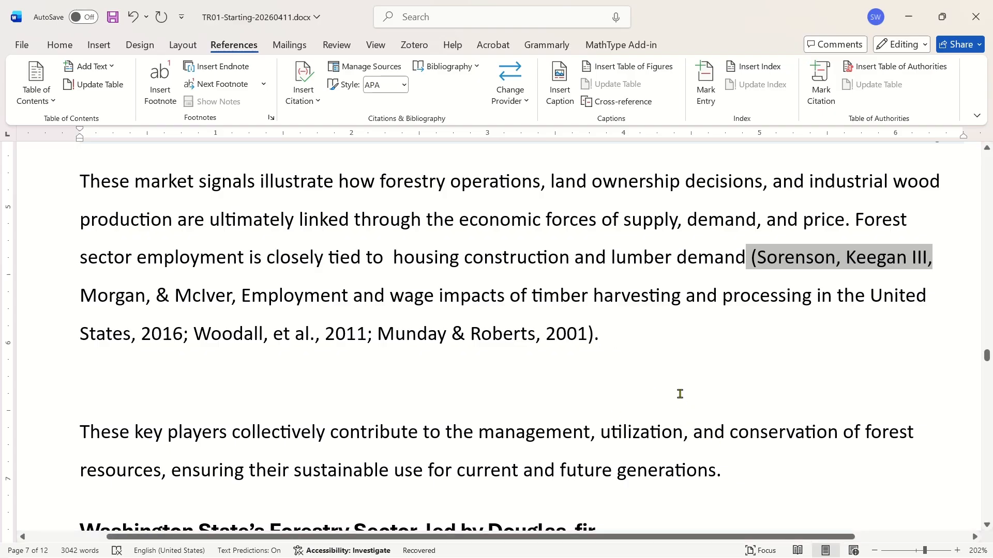
scroll(678, 396, "up", 1)
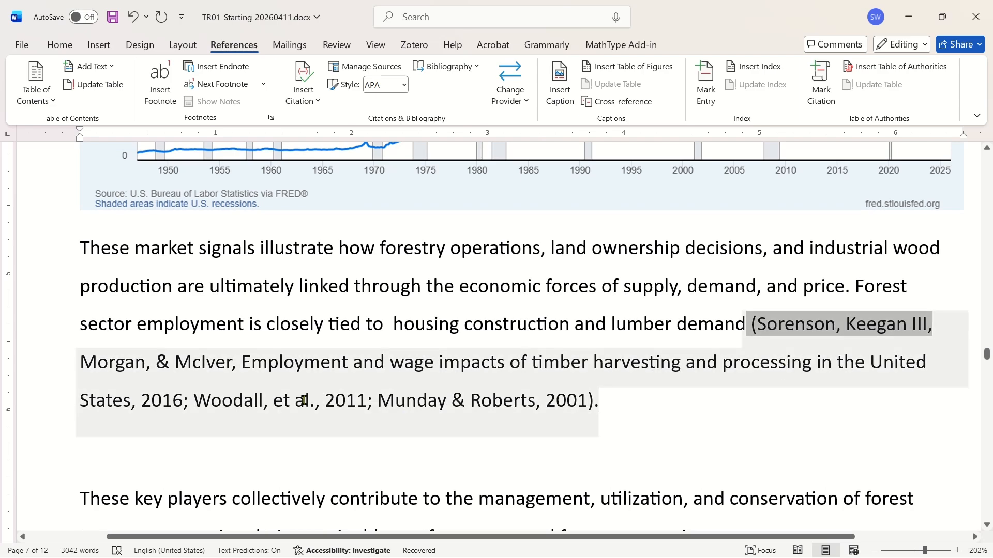
left_click(305, 401)
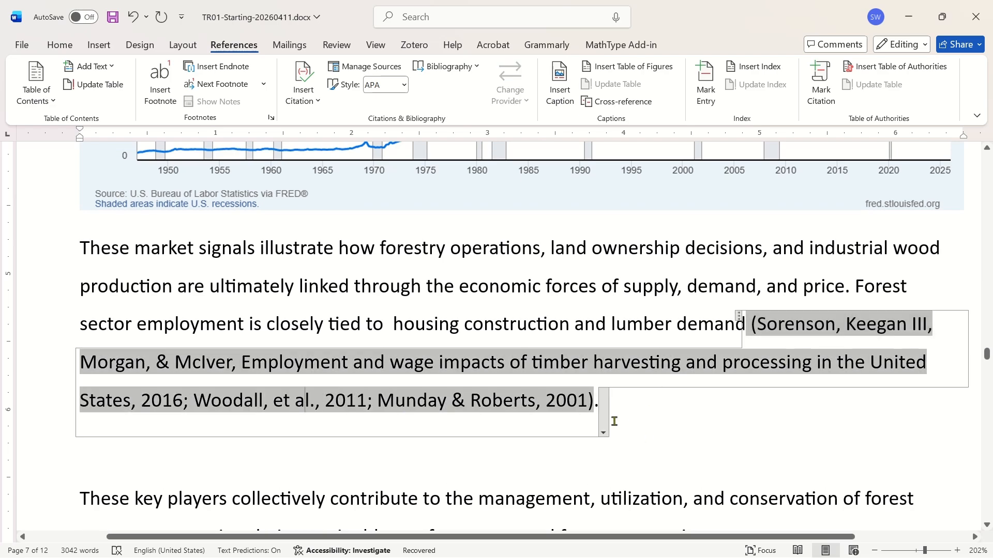
left_click(603, 433)
mouse_move(515, 471)
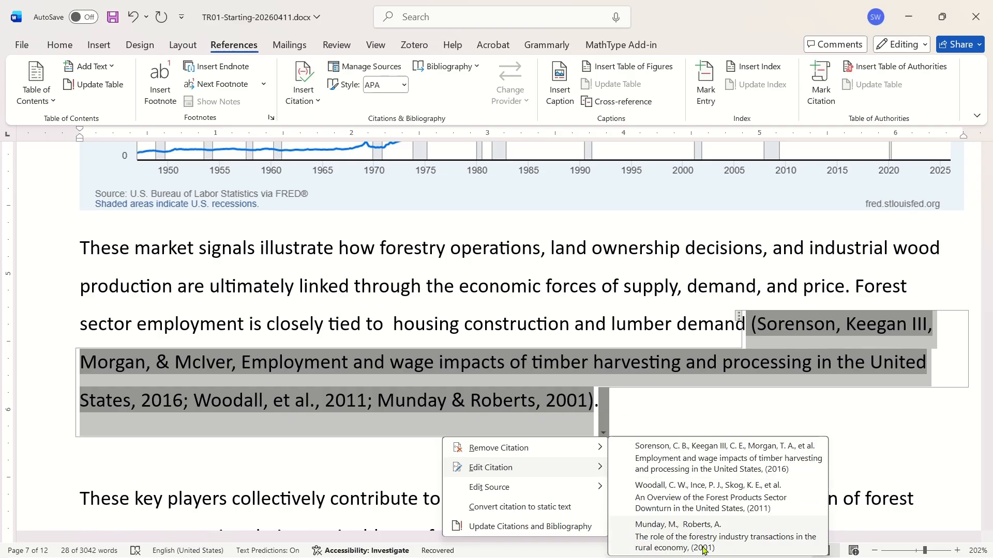
scroll(700, 370, "down", 1)
left_click(697, 357)
scroll(688, 352, "down", 1)
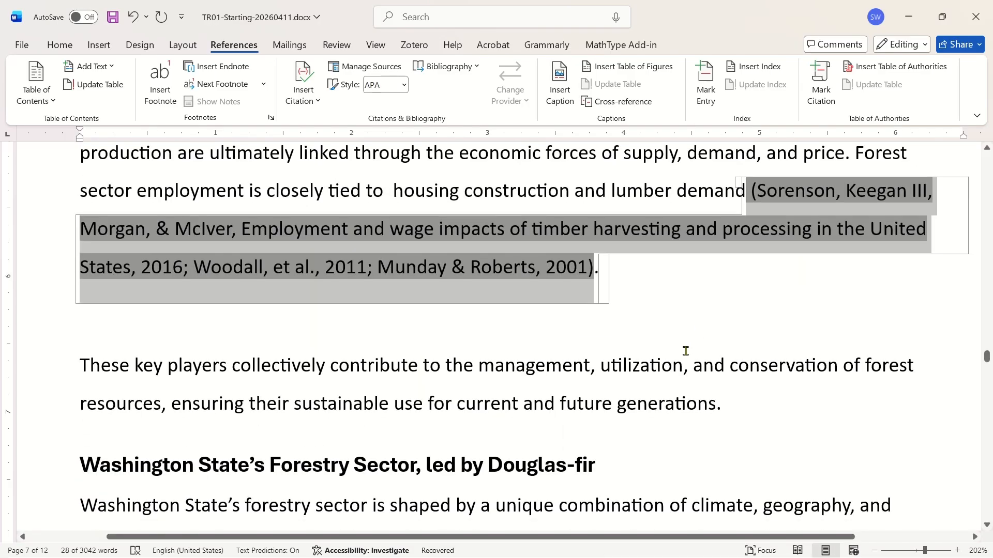
Open the source of the U.S. Bureau of Labor Statistics citation in the Figure 2 caption for editing.
left_click(455, 404)
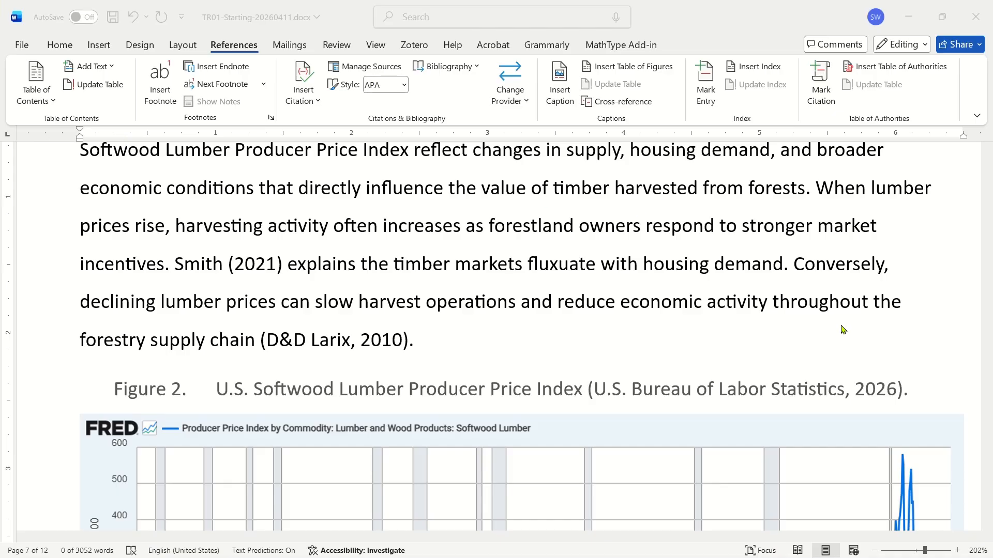
left_click(780, 304)
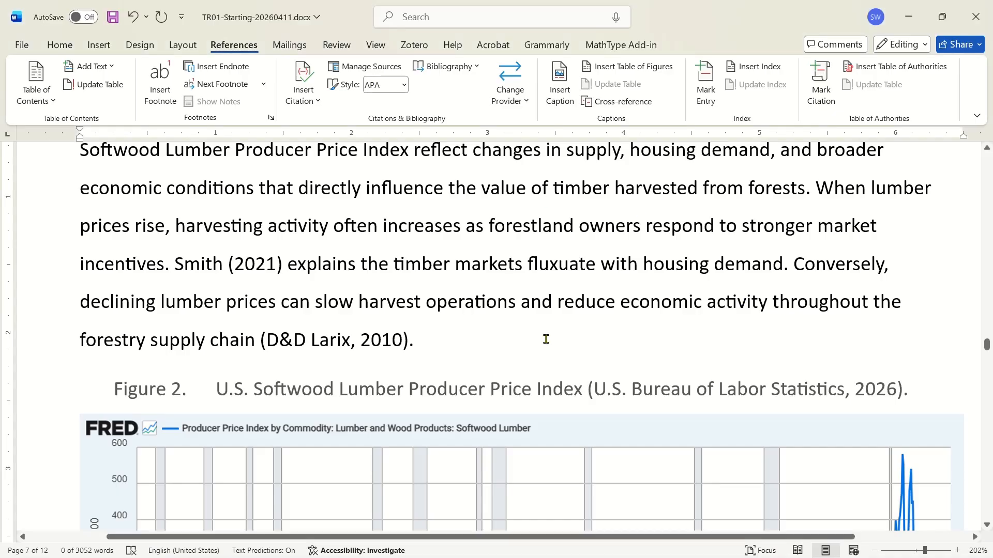
left_click(186, 265)
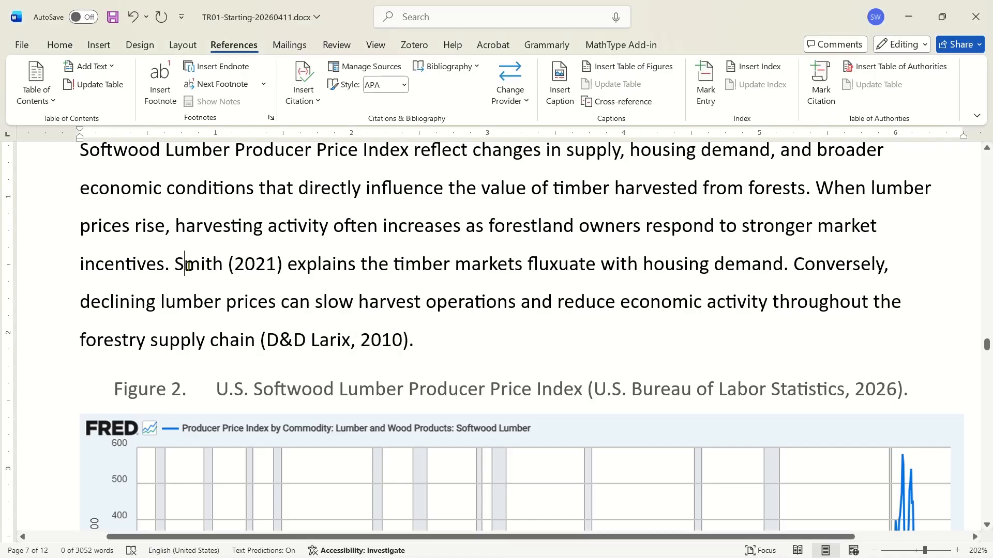
left_click(318, 345)
left_click(849, 391)
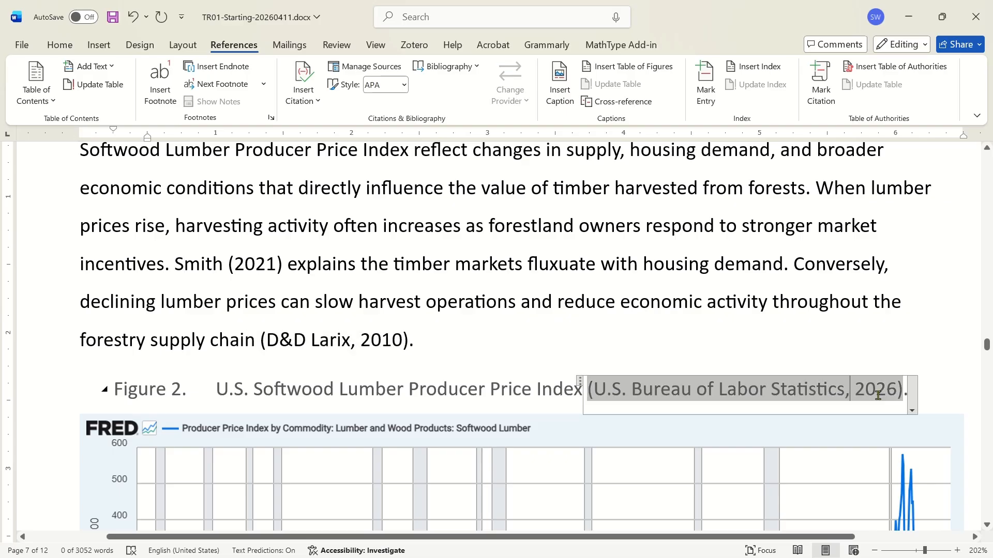
scroll(893, 298, "down", 3)
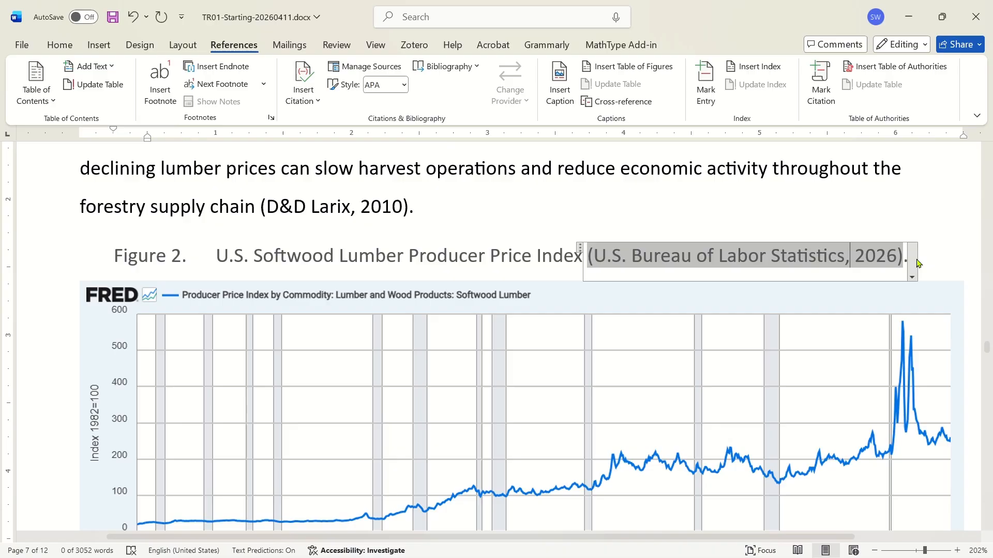
left_click(912, 276)
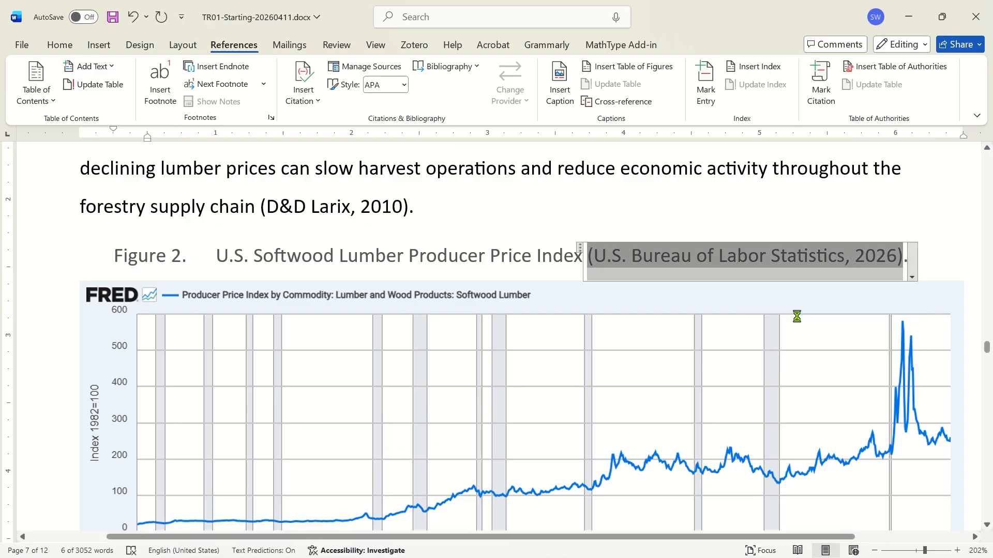
left_click(798, 313)
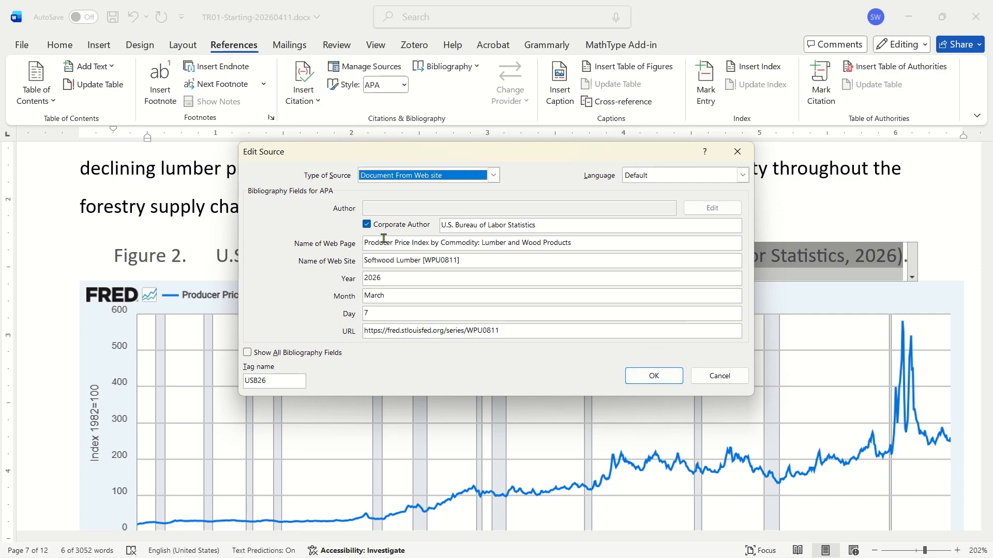
Review the source's fields, showing all bibliography fields, and close the Edit Source dialog with OK.
left_click(469, 226)
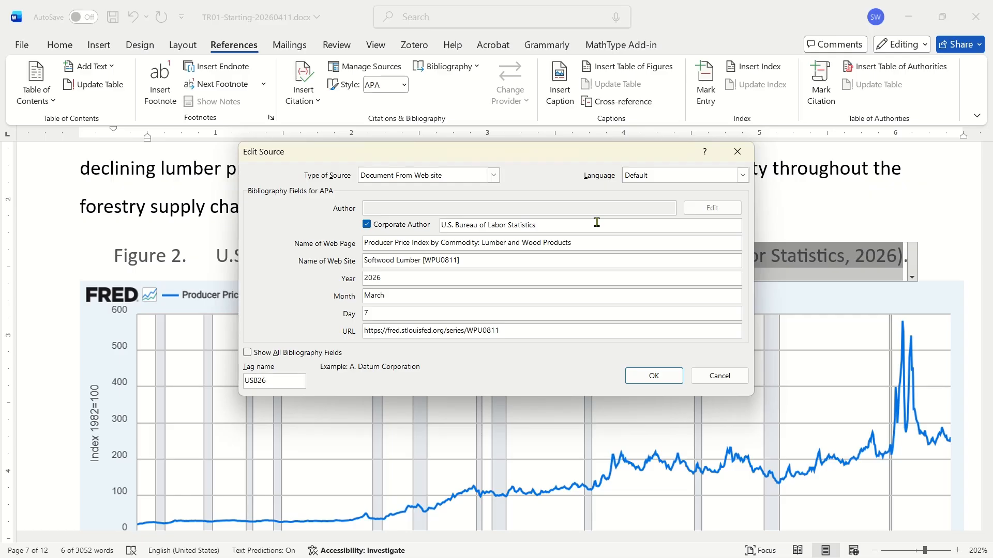
key("ctrl+a")
left_click(597, 222)
left_click(538, 244)
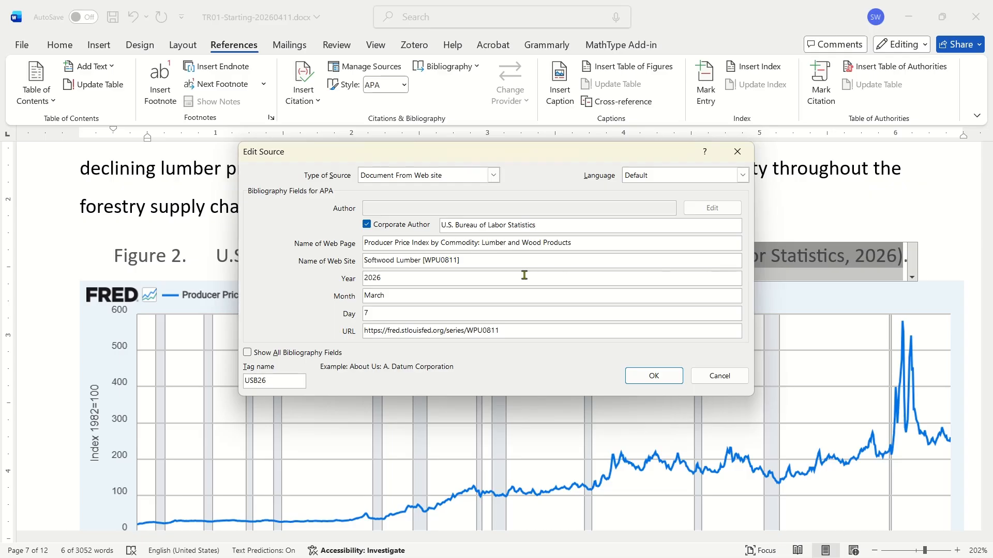
left_click(499, 257)
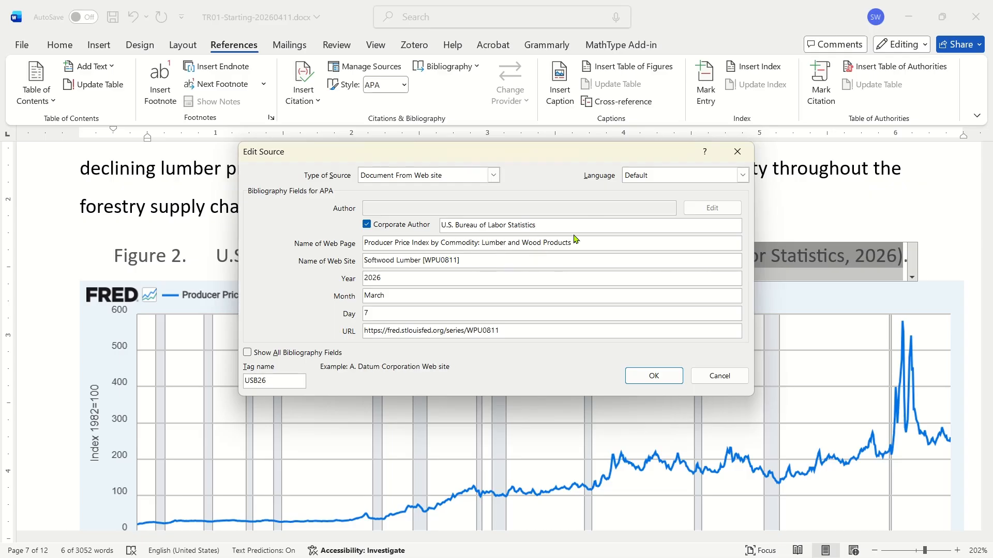
left_click(247, 353)
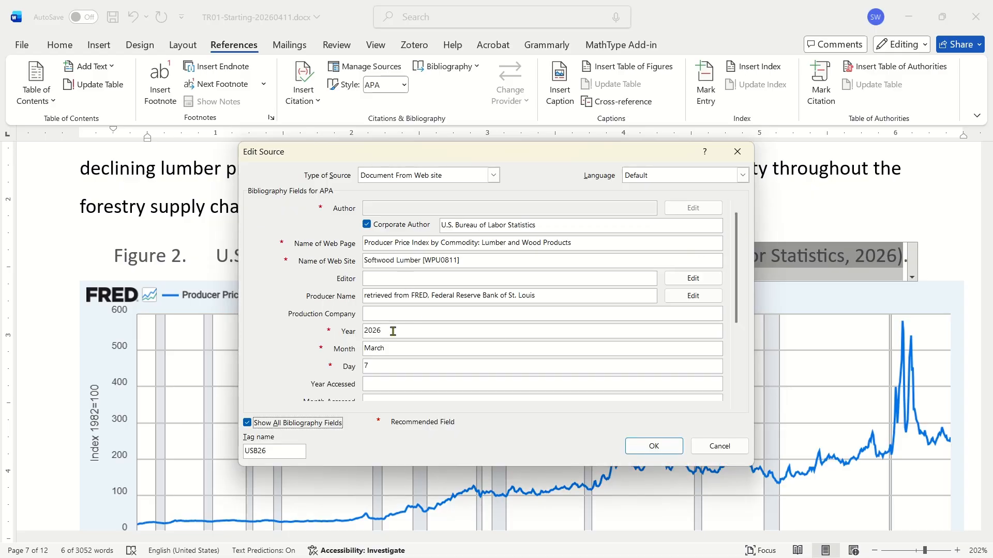
left_click(394, 349)
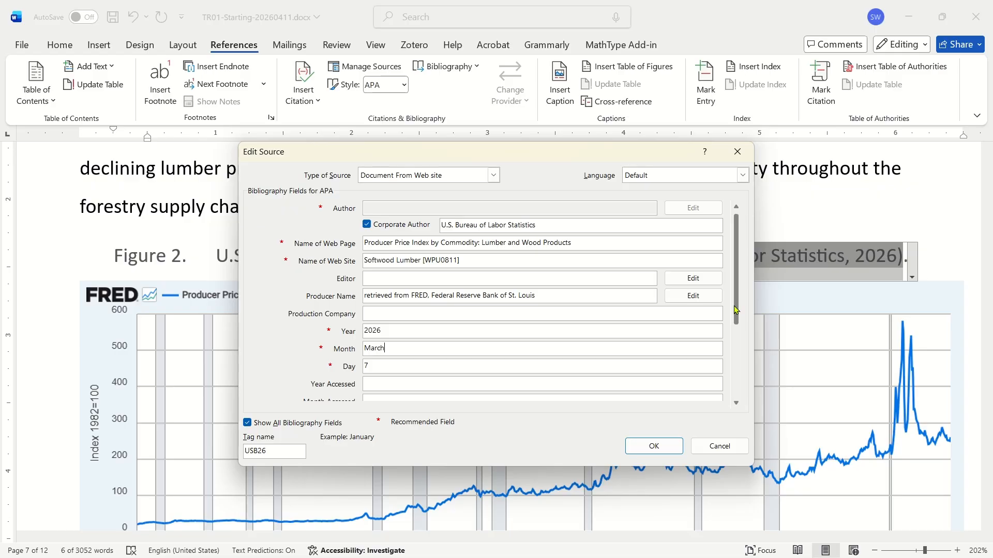
left_click_drag(736, 305, 737, 396)
double_click(434, 295)
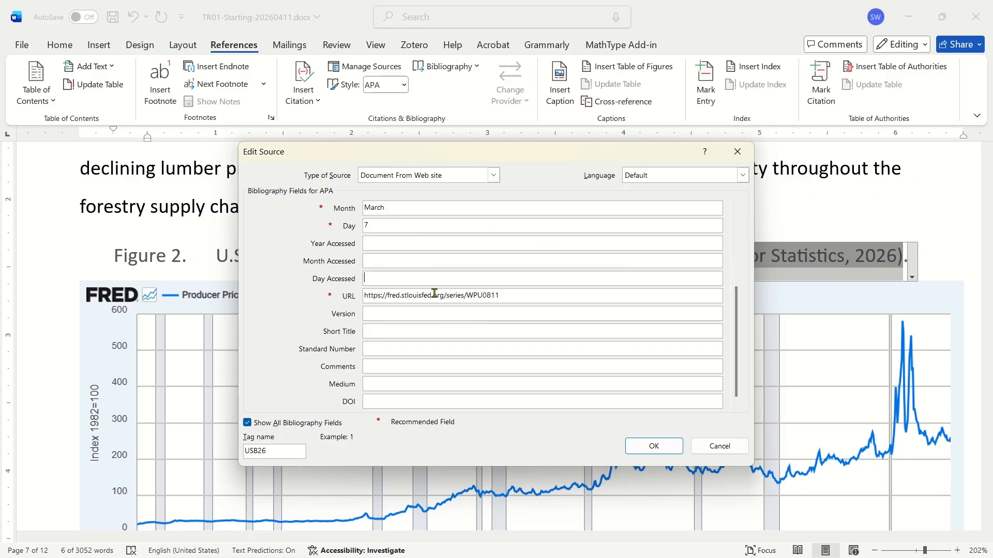
left_click(466, 297)
triple_click(472, 296)
left_click(557, 297)
left_click(735, 236)
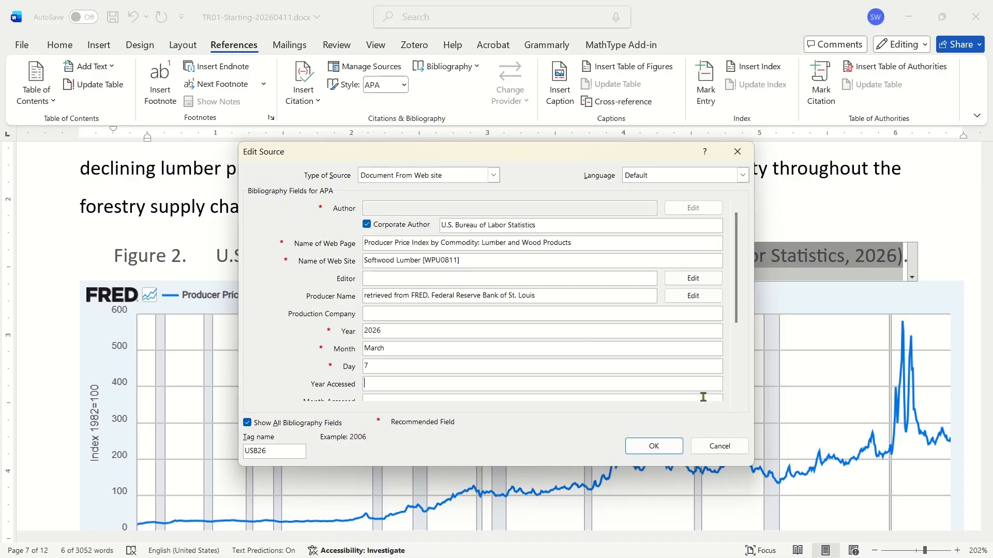
left_click(646, 448)
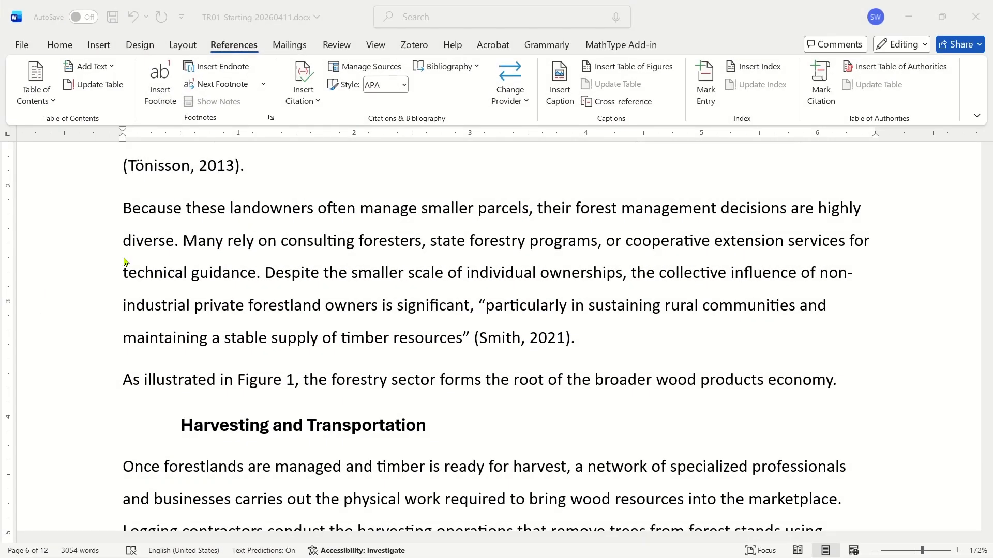
Highlight the direct quotation attributed to Smith (2021) in the paragraph about landowners.
left_click(149, 210)
triple_click(149, 209)
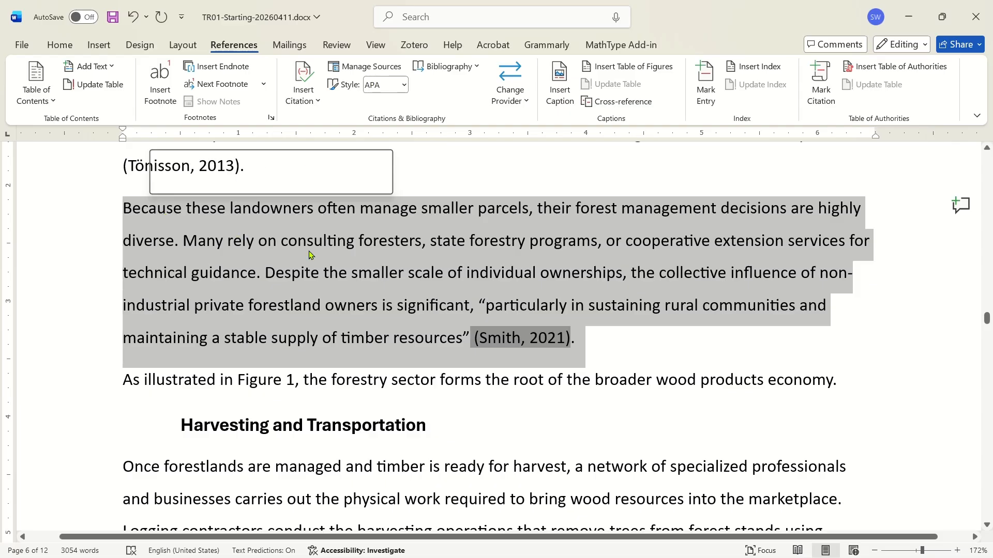
left_click(306, 240)
left_click(417, 308)
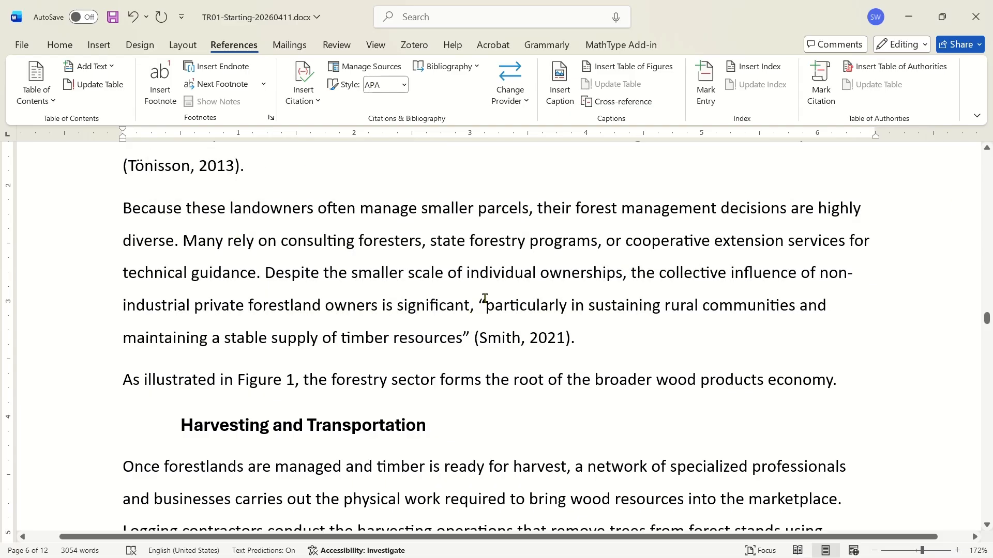
left_click_drag(475, 306, 462, 339)
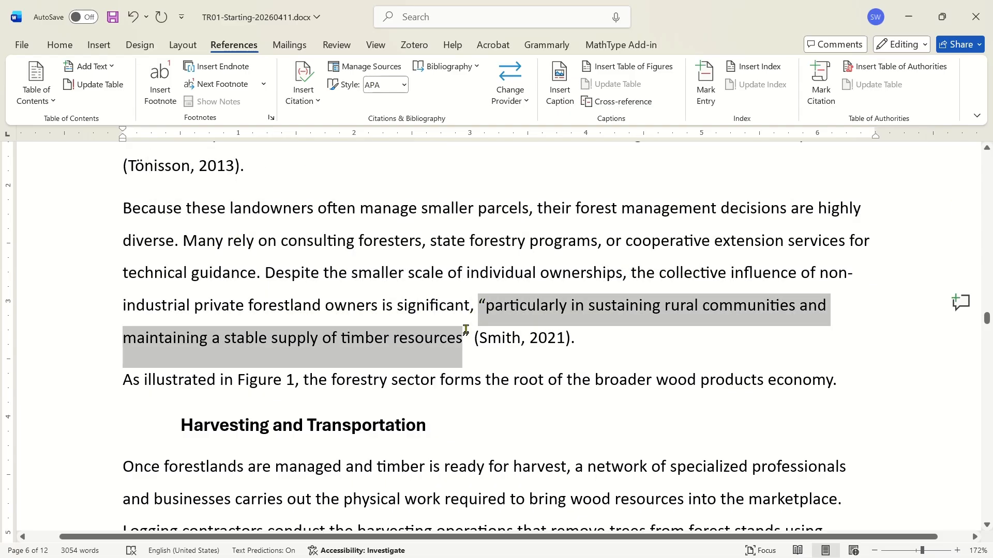
left_click(653, 324)
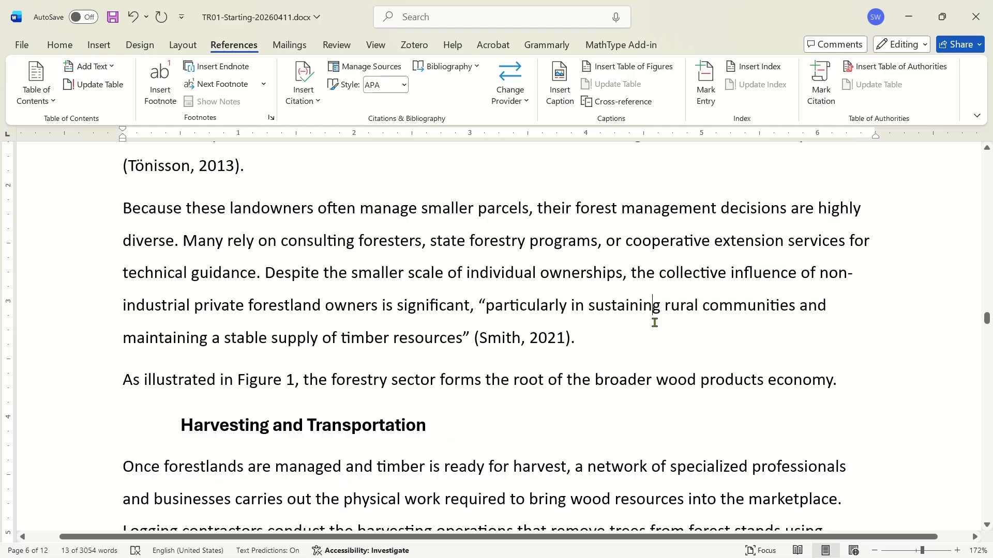
Edit the Smith (2021) citation after the quotation to add page 143.
left_click(532, 339)
left_click(578, 364)
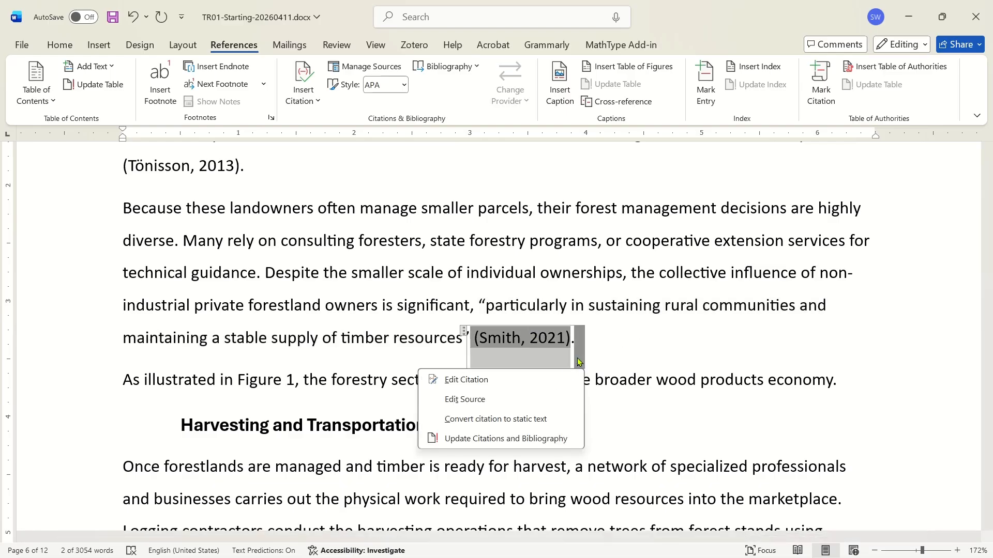
left_click(500, 380)
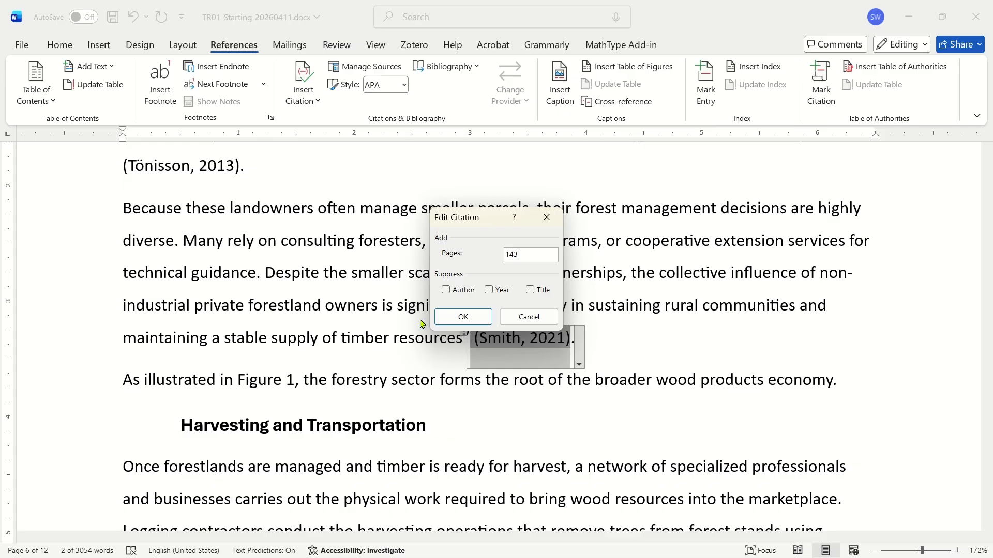
left_click(481, 317)
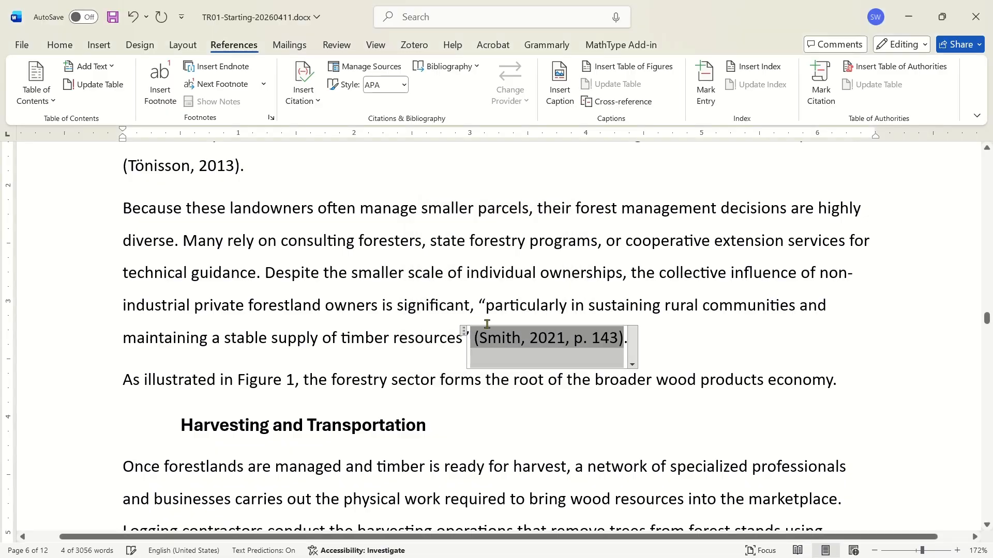
left_click(693, 352)
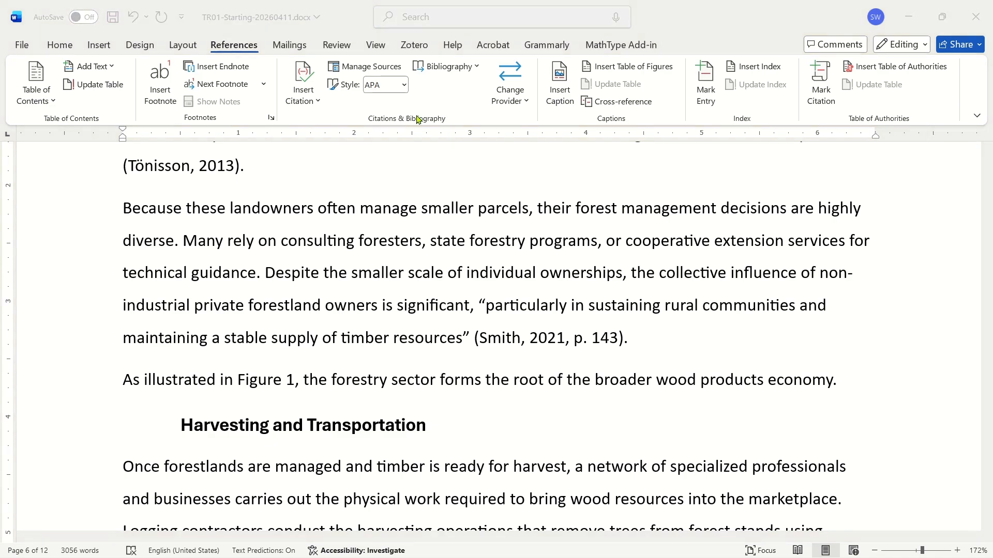
Browse the sources in Manage Sources and open the Expedia (2022) source for editing, closing it with OK.
left_click(504, 340)
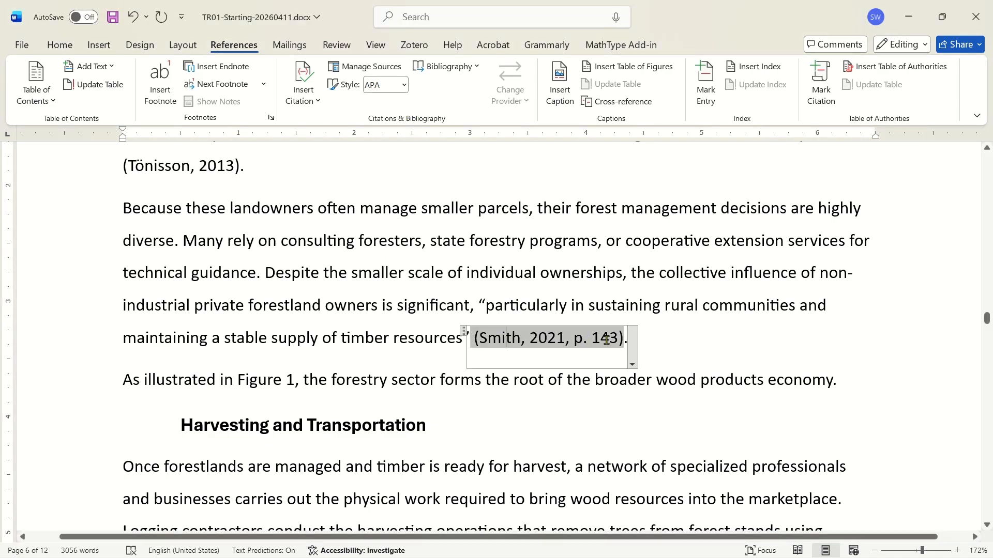
left_click(623, 286)
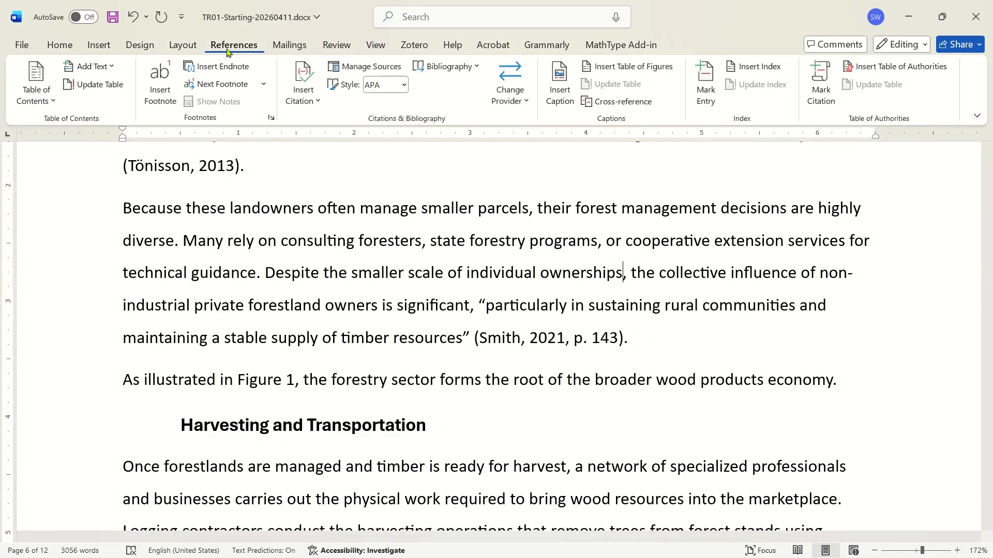
left_click(365, 66)
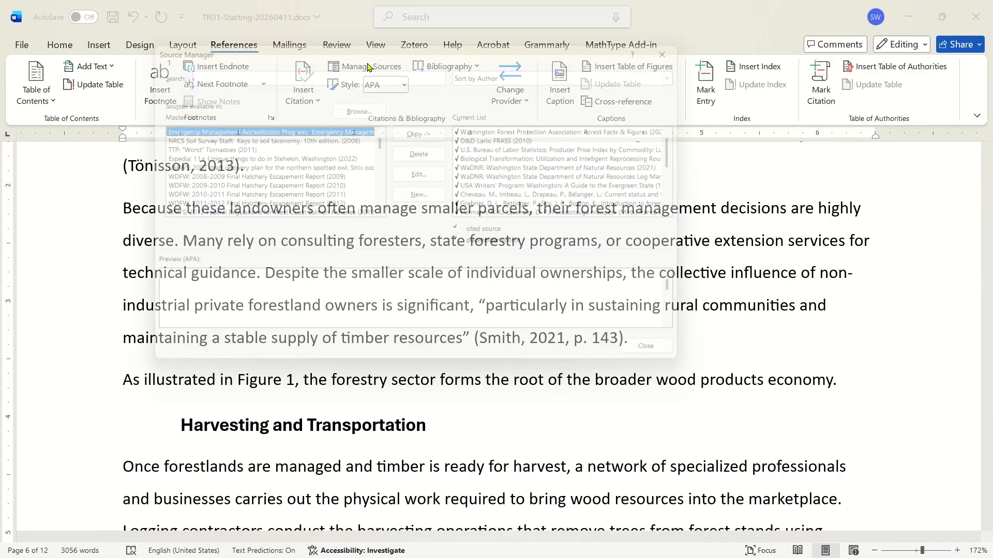
left_click(529, 178)
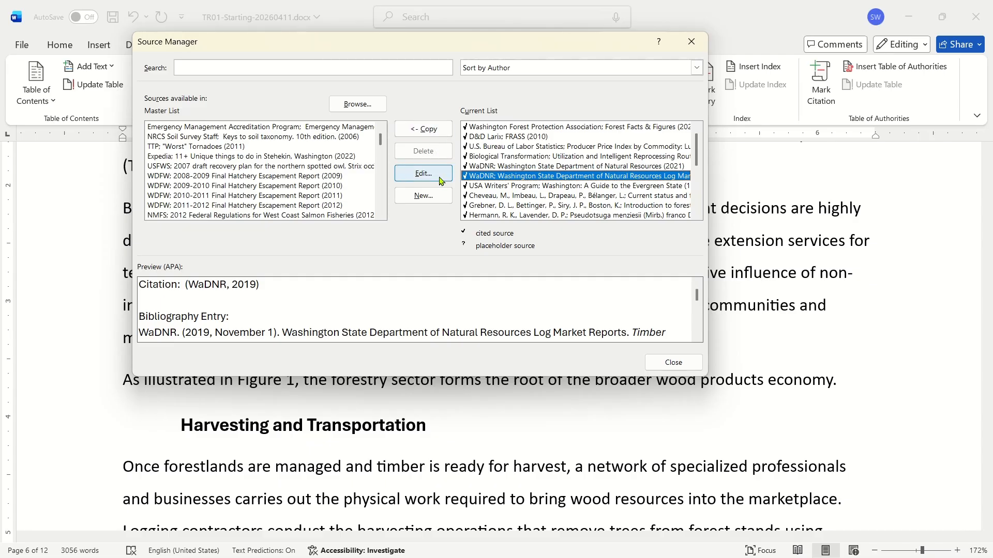
left_click(369, 156)
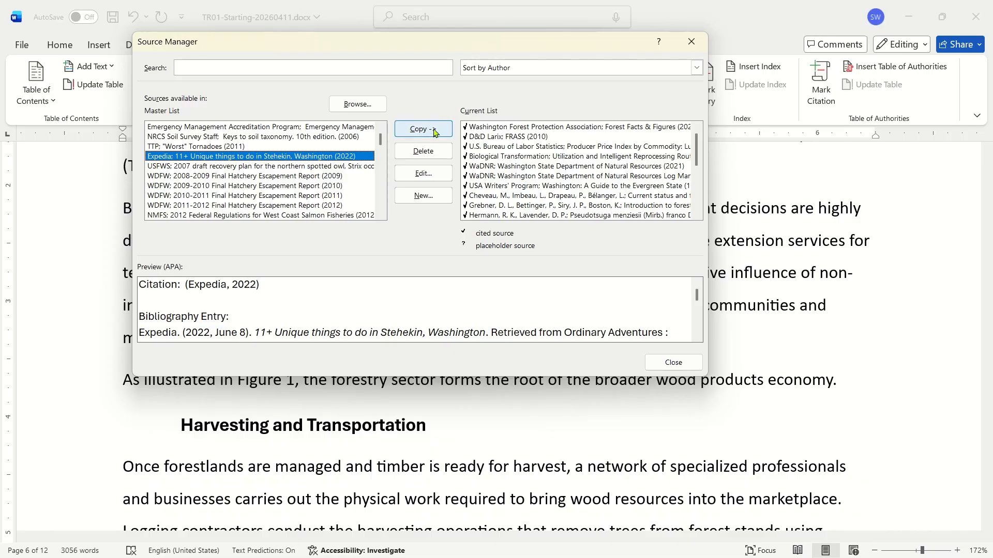
left_click(423, 173)
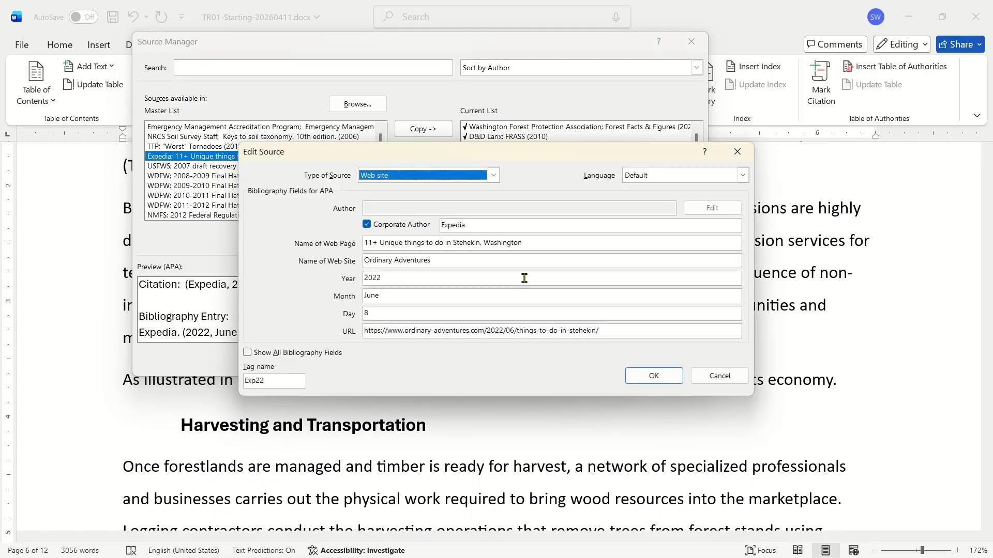
left_click(637, 376)
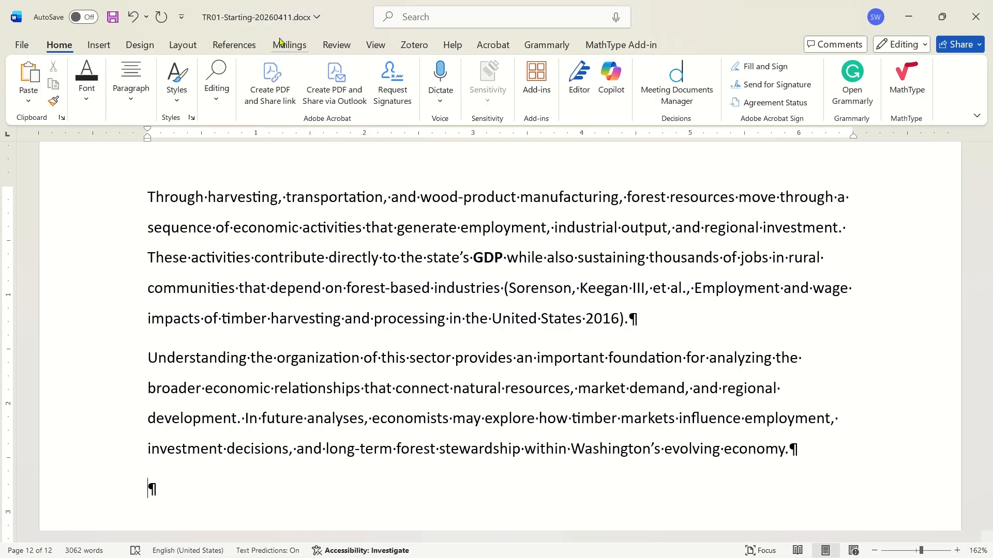
Insert a page break at the end of the document and add a built-in Works Cited bibliography on the new page.
left_click(222, 49)
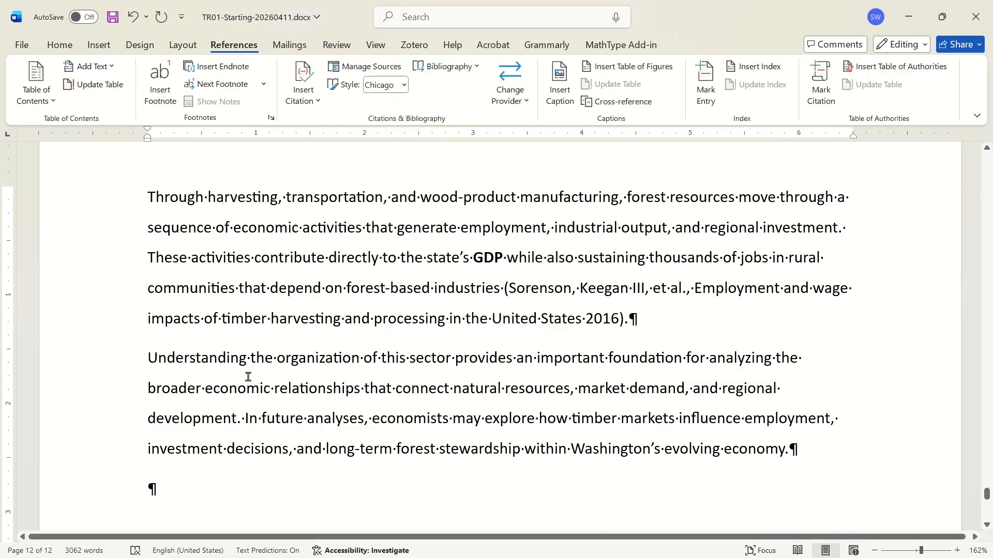
scroll(253, 336, "down", 1)
key("Return")
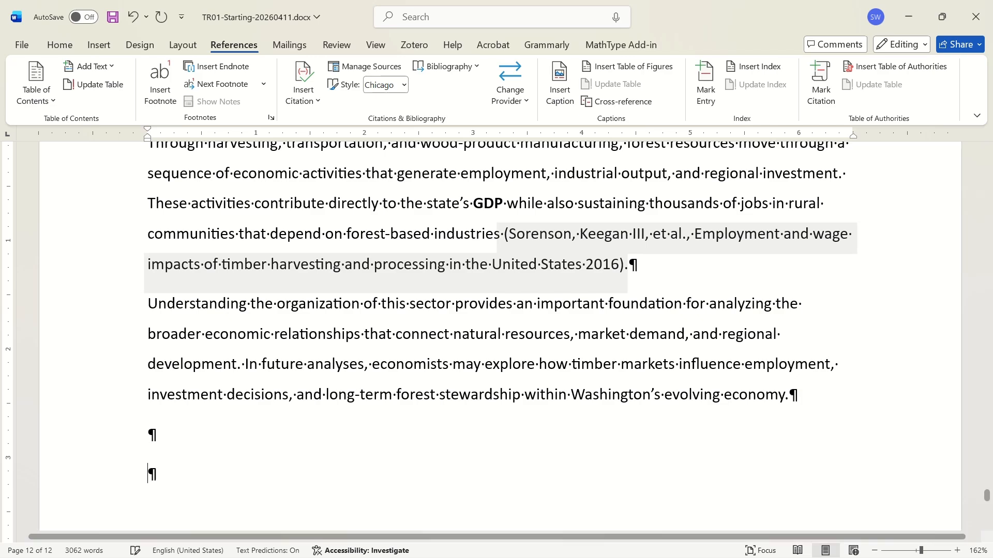
key("ctrl+Return")
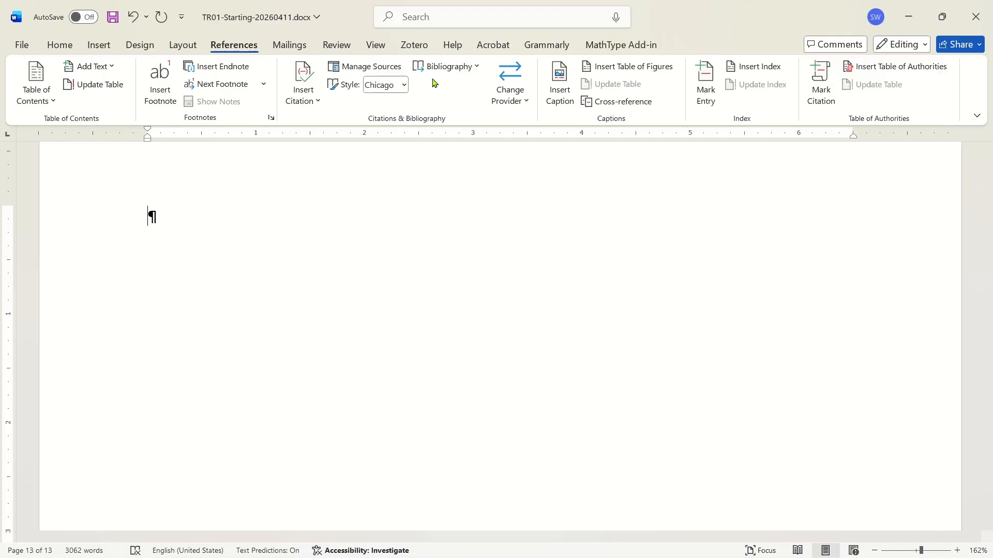
left_click(469, 66)
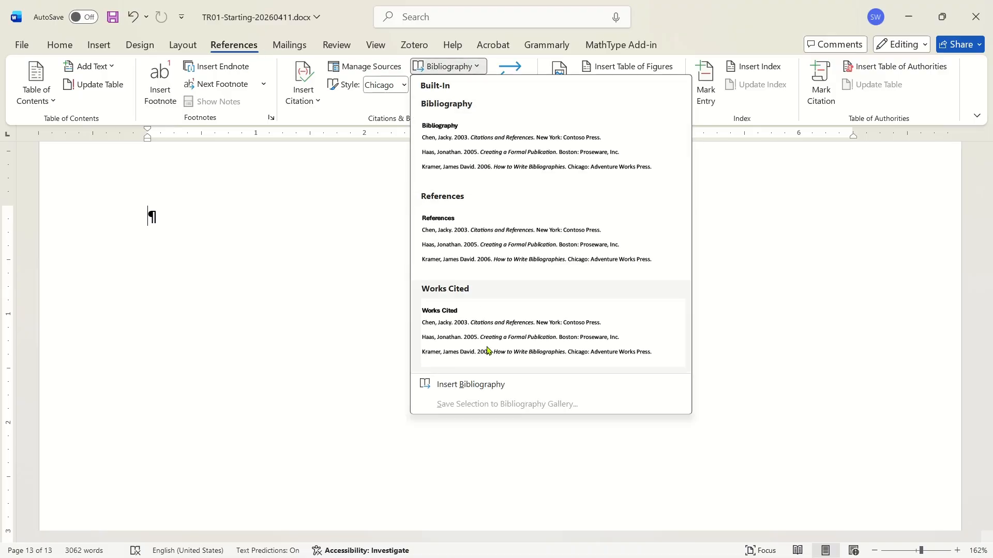
left_click(472, 303)
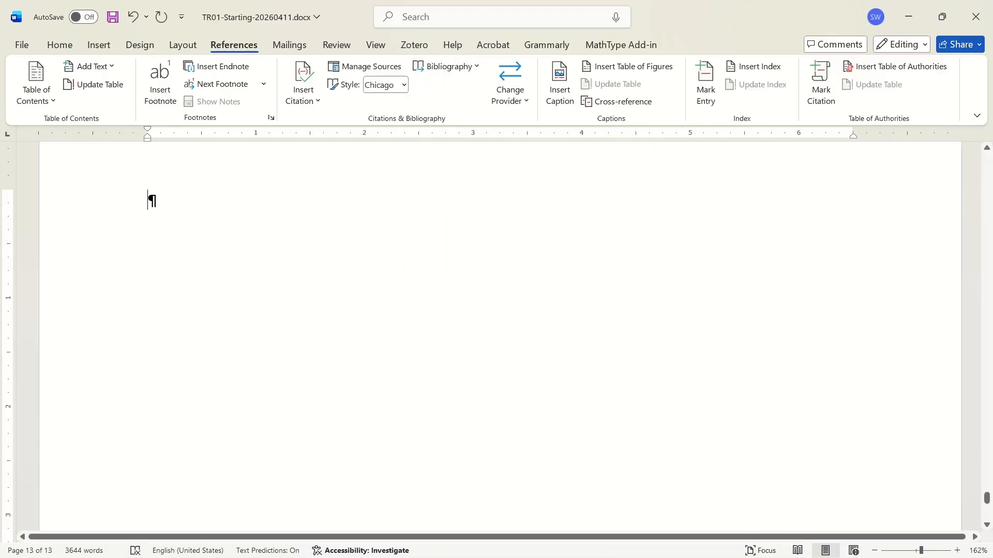
Scroll through the Works Cited entries on the bibliography page to review them.
scroll(266, 278, "up", 15)
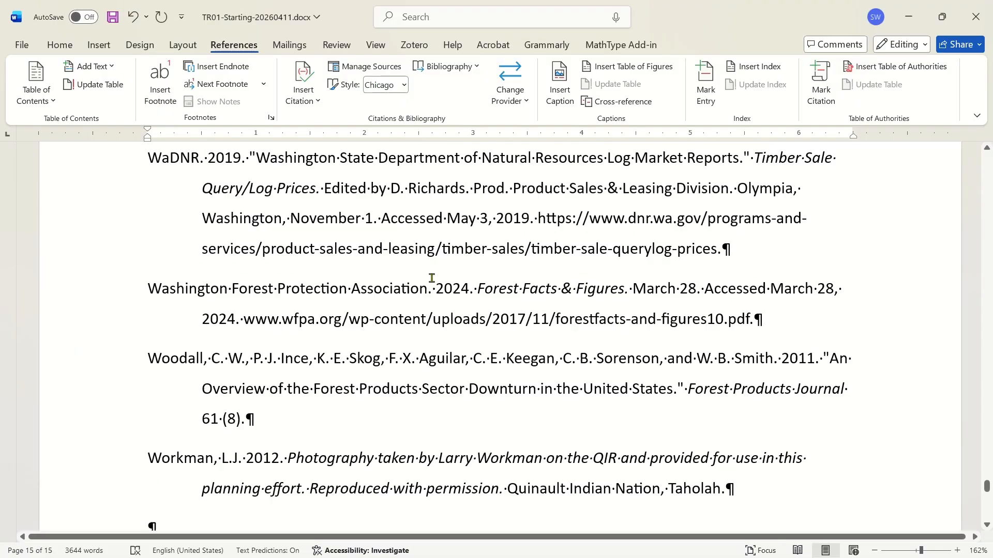
scroll(434, 264, "up", 10)
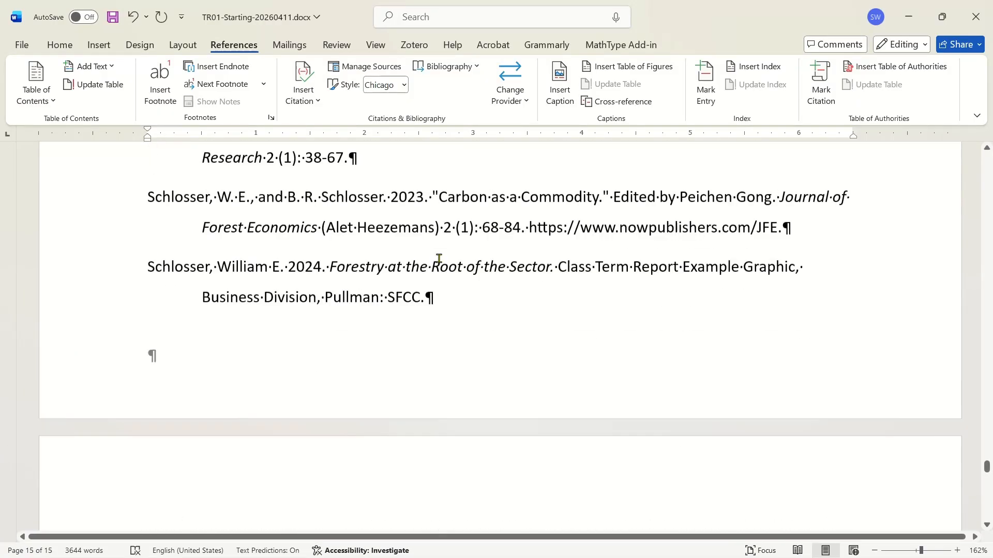
scroll(439, 259, "up", 15)
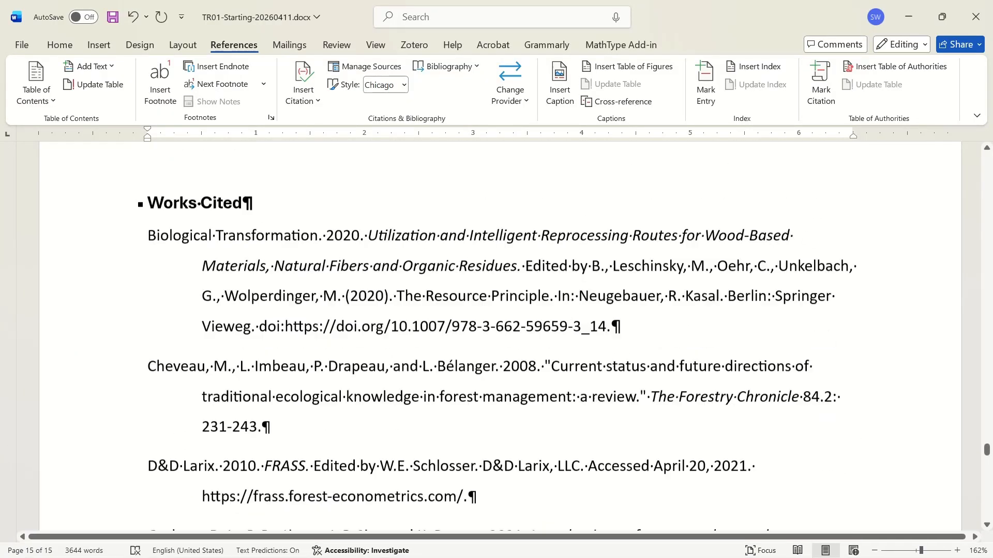
scroll(439, 259, "down", 3)
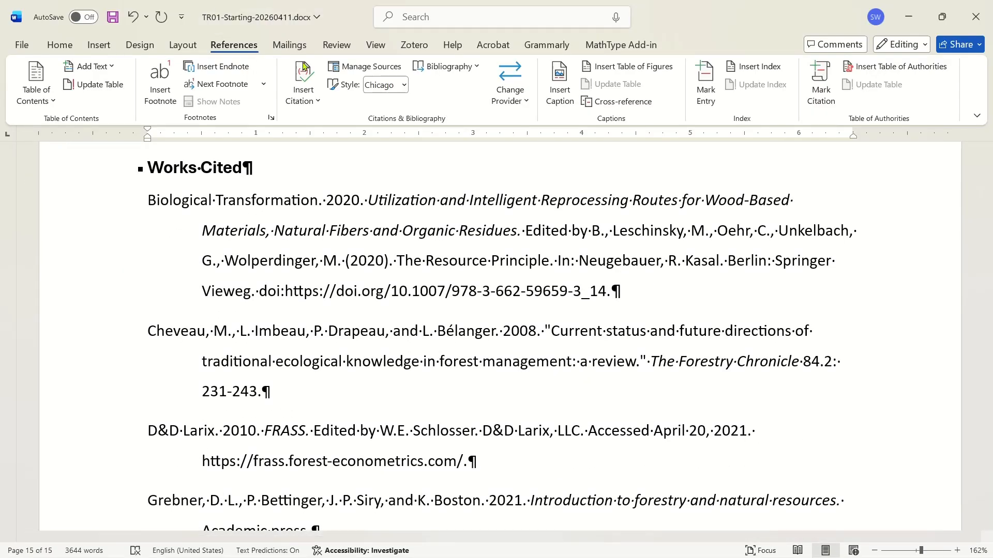
left_click(405, 89)
left_click(390, 106)
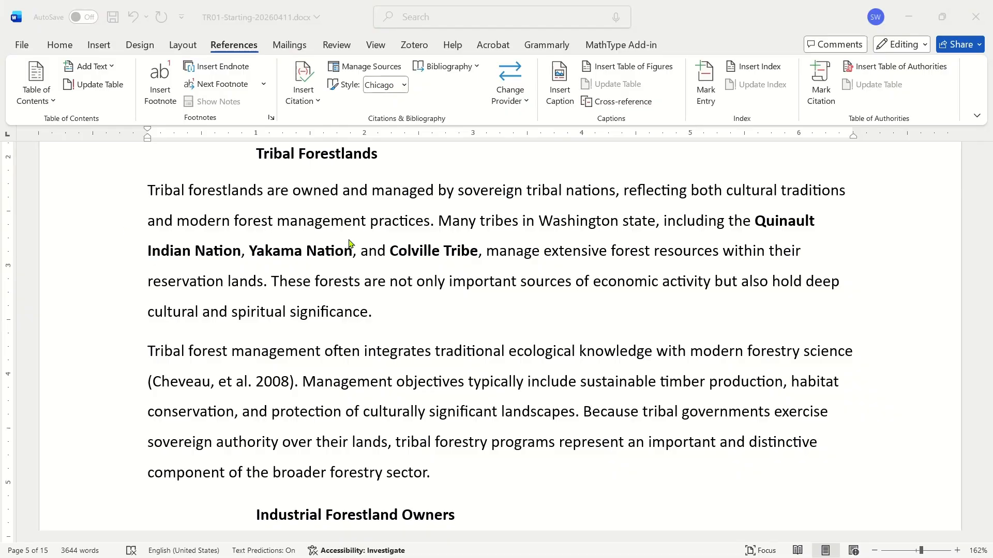
Select the Cheveau et al. 2008 citation in the Tribal Forestlands section and switch the citation style to MLA.
double_click(344, 221)
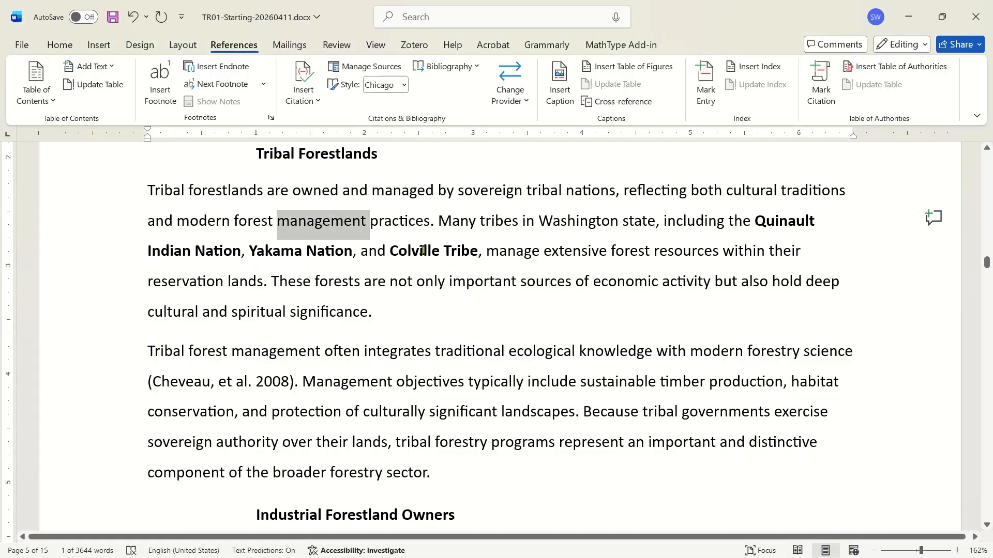
left_click(497, 265, "ctrl")
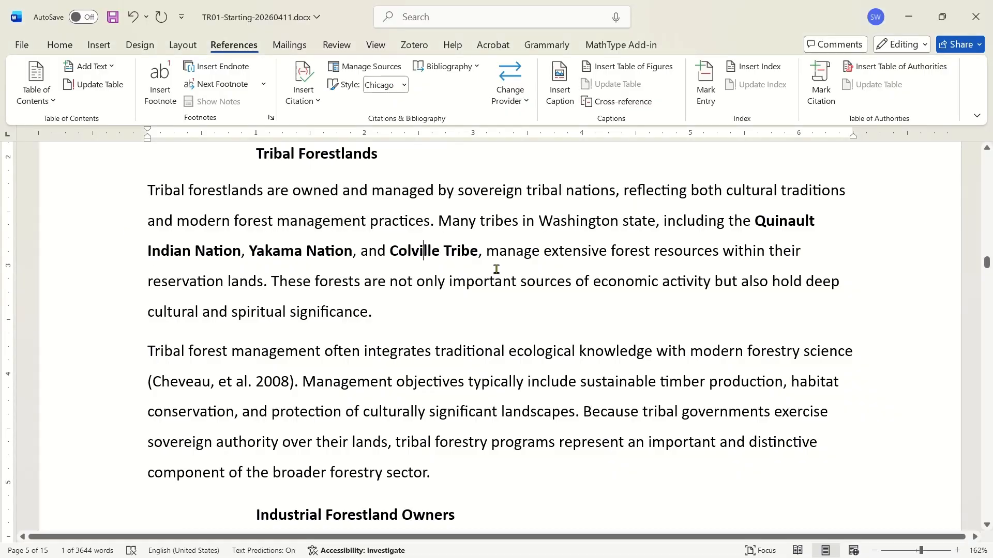
left_click(364, 289)
scroll(305, 315, "down", 1)
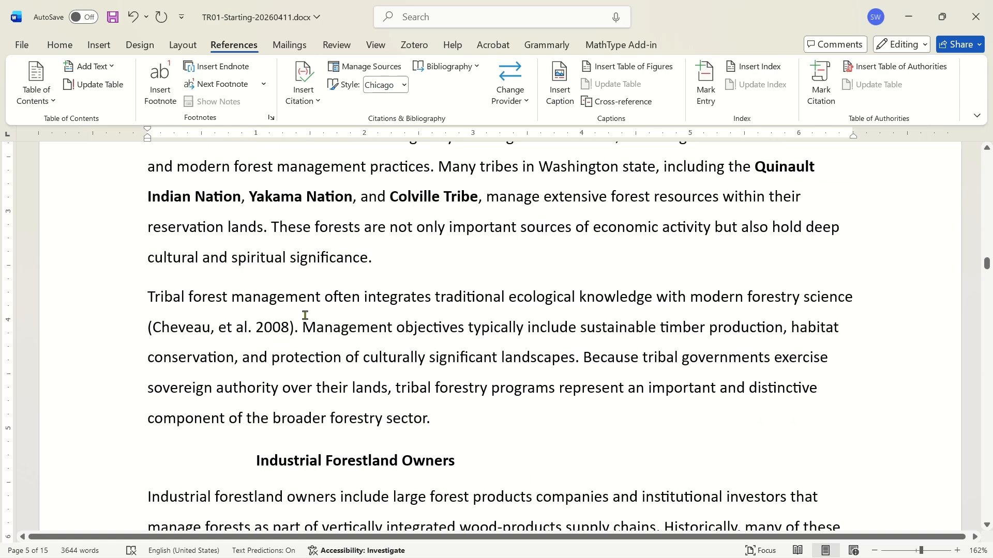
left_click(248, 323)
scroll(368, 215, "down", 1)
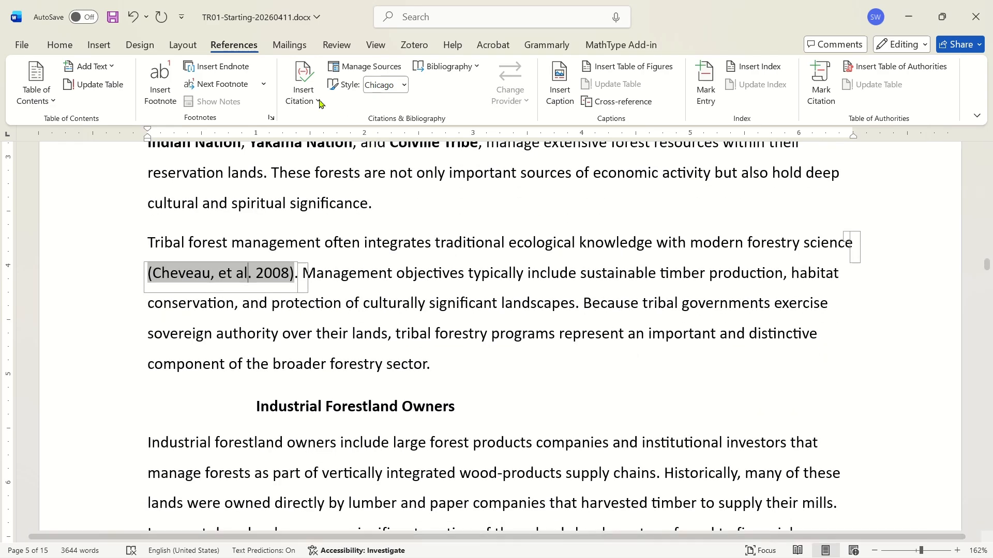
left_click(394, 84)
left_click(408, 132)
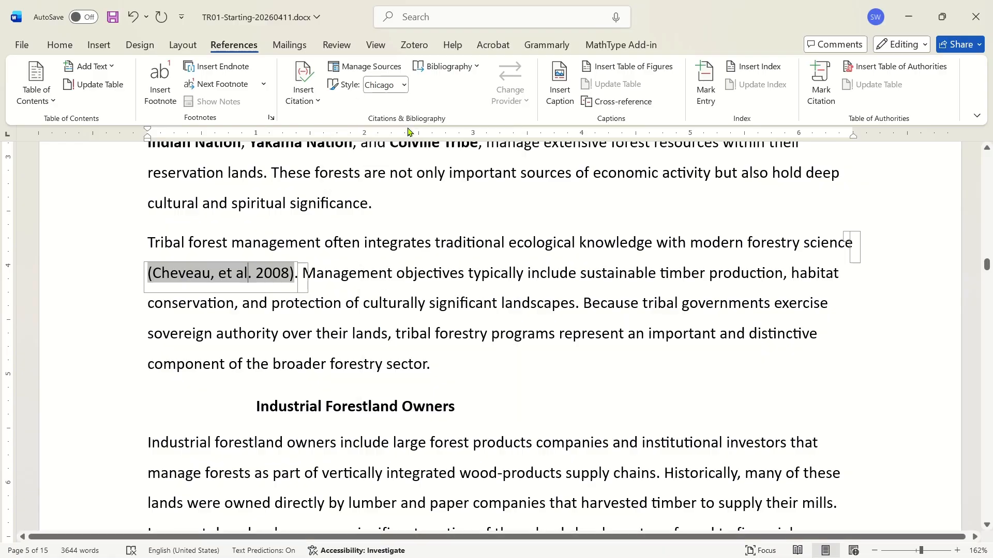
left_click(404, 85)
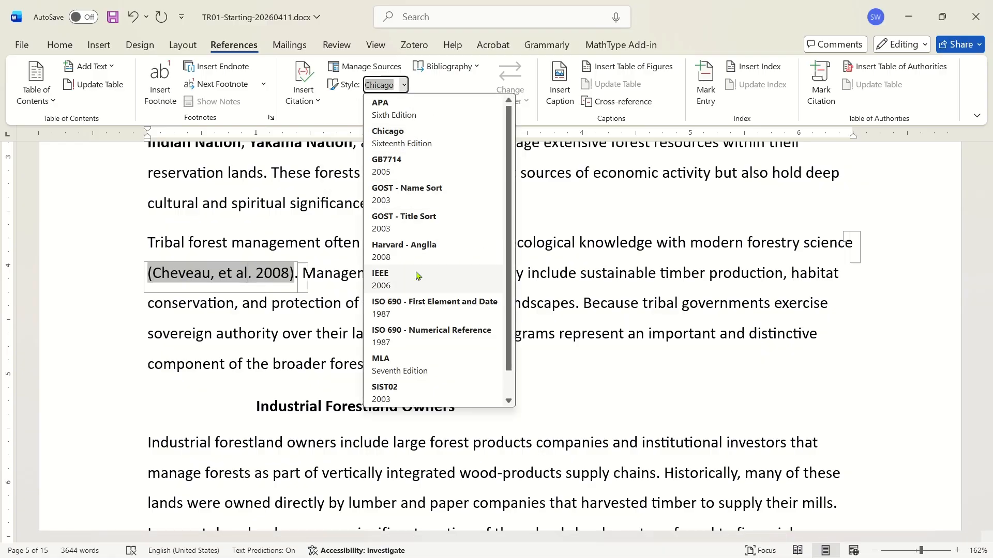
left_click(382, 365)
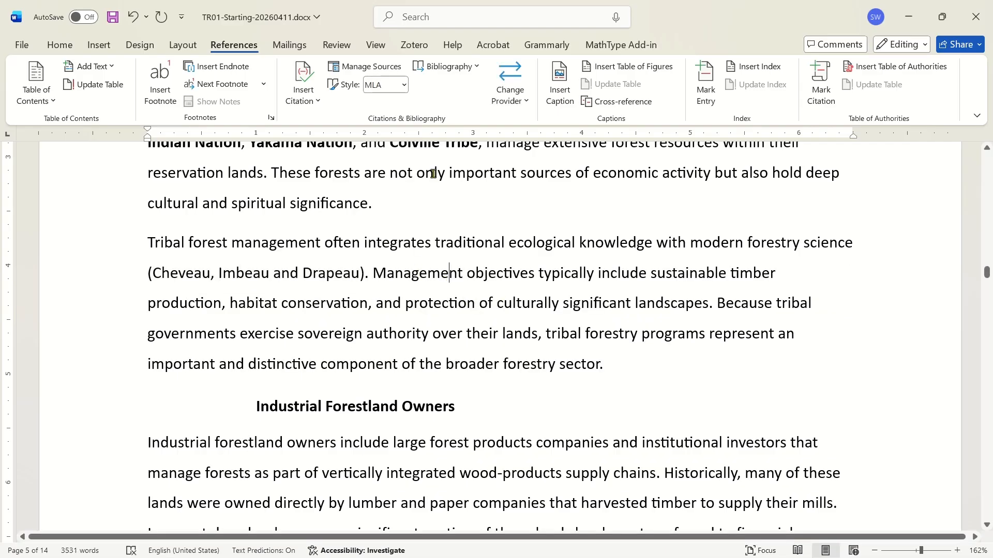
Switch the citation style to APA, then back to Chicago.
left_click(405, 85)
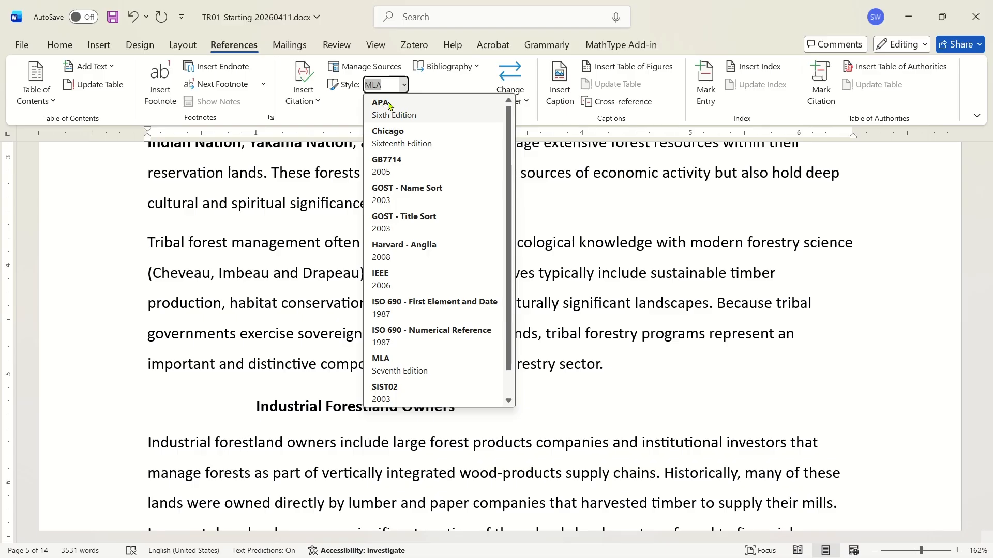
key("Escape")
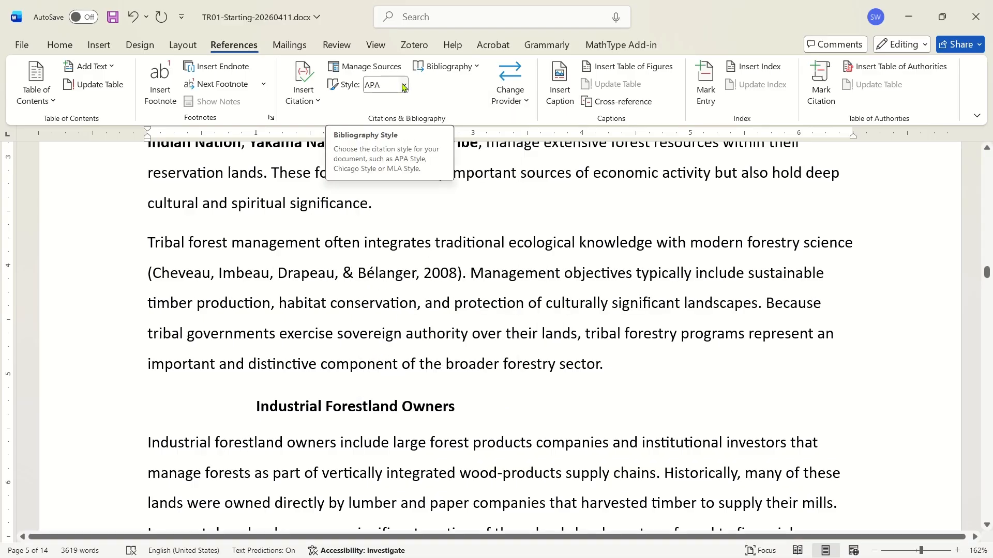
left_click(404, 87)
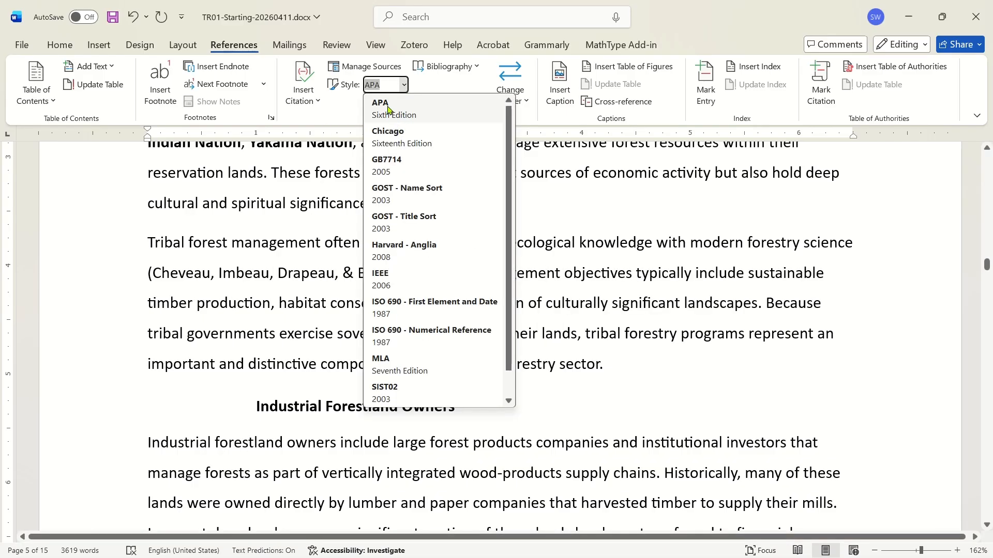
left_click(429, 136)
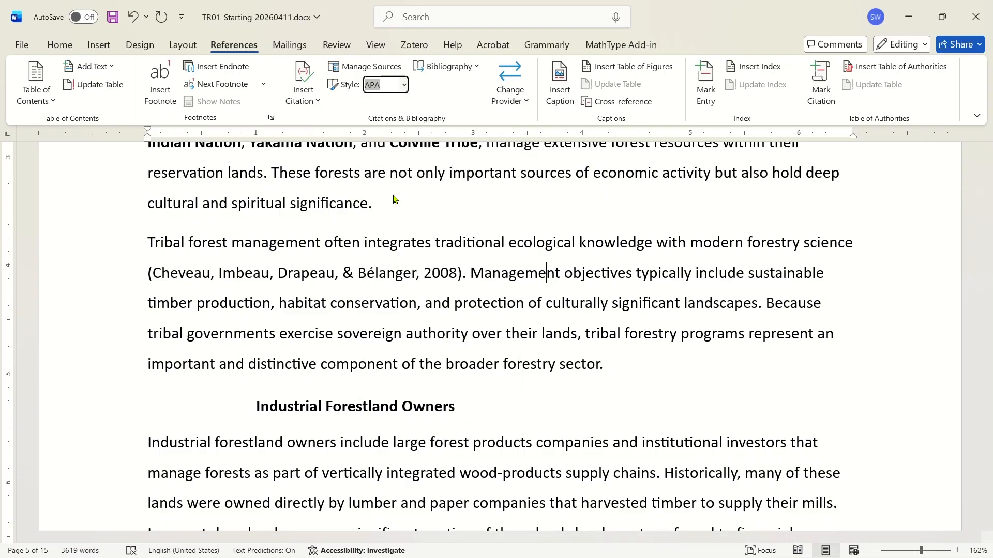
Place the cursor in the Works Cited bibliography, switch the style to IEEE, then return it to Chicago.
left_click(204, 276)
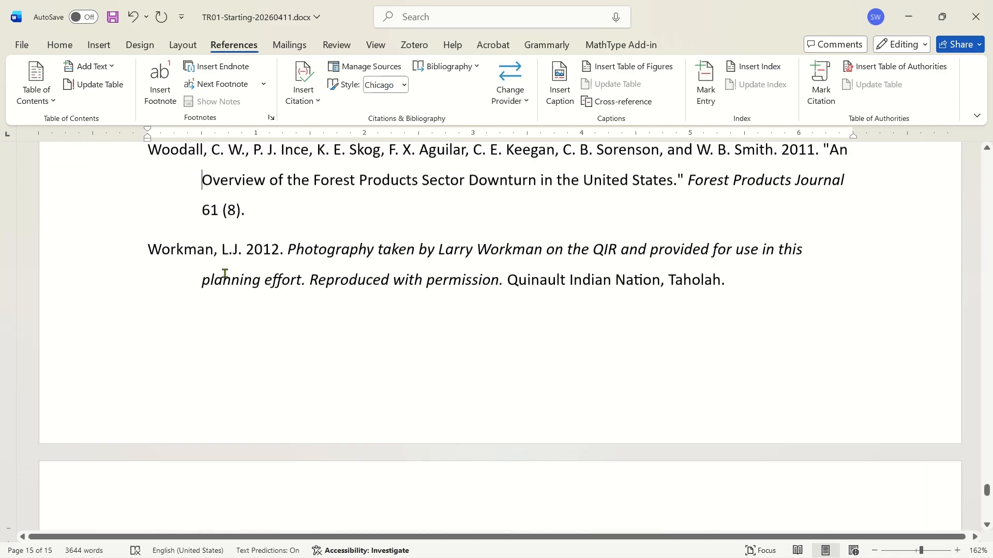
scroll(224, 274, "up", 15)
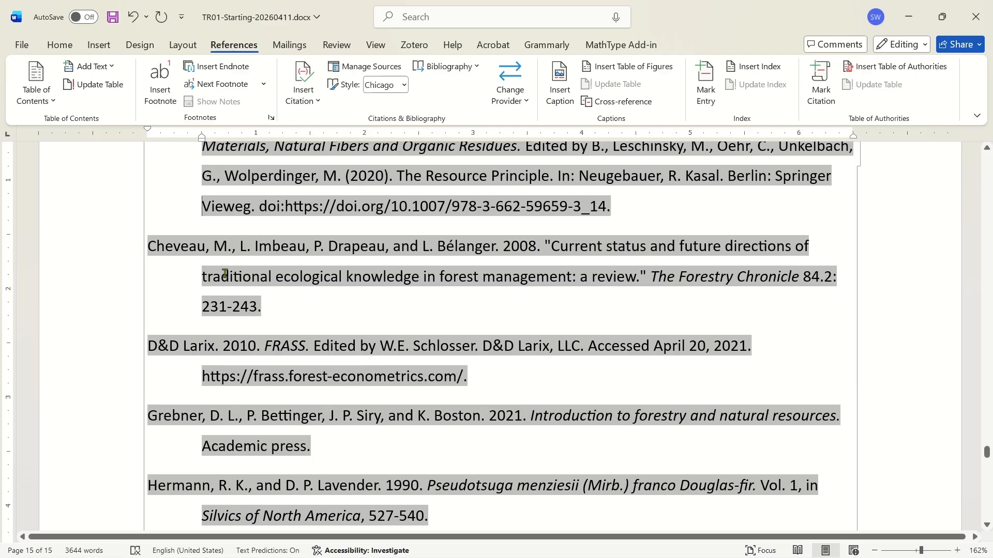
scroll(158, 303, "down", 3)
left_click(467, 165)
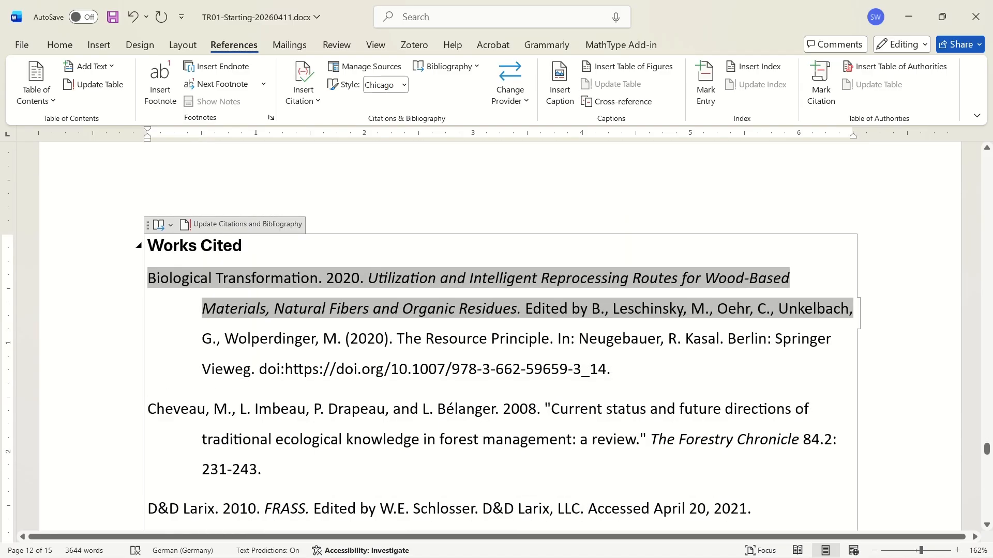
scroll(490, 272, "down", 2)
scroll(446, 110, "up", 1)
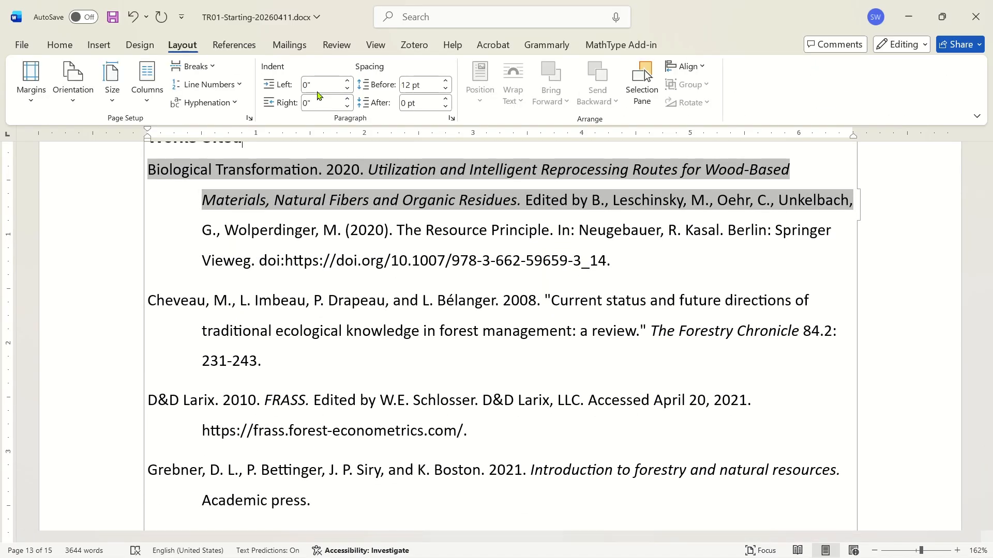
left_click(234, 45)
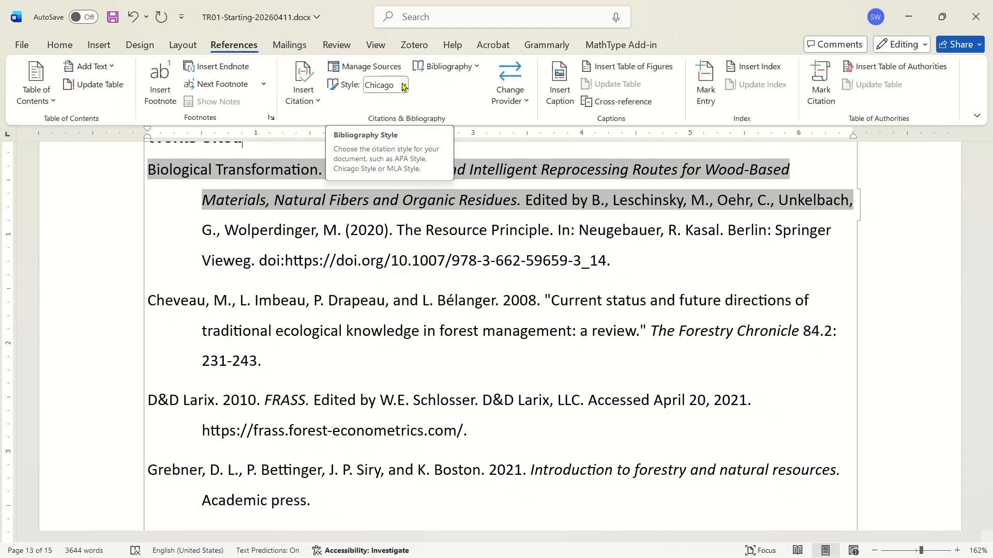
left_click(404, 85)
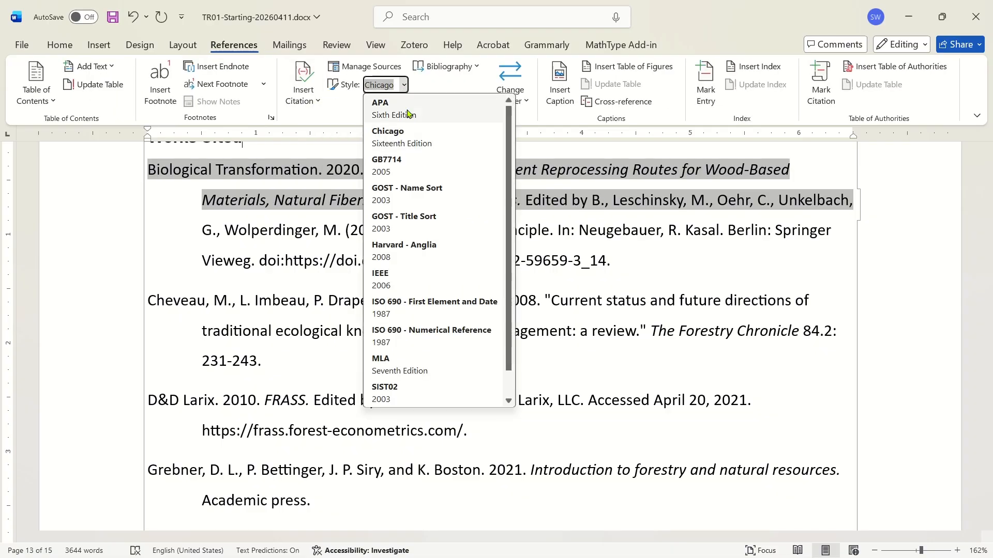
left_click(412, 279)
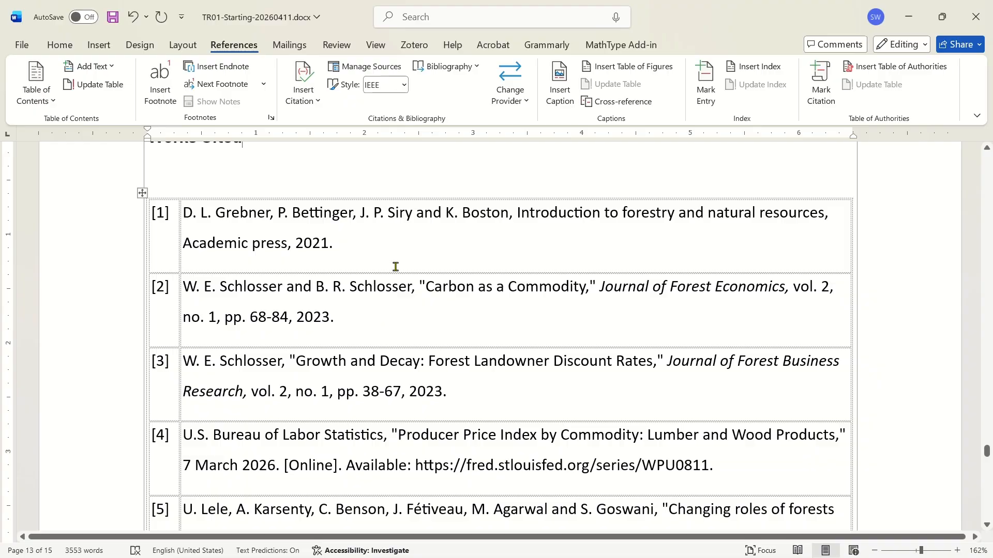
left_click(402, 86)
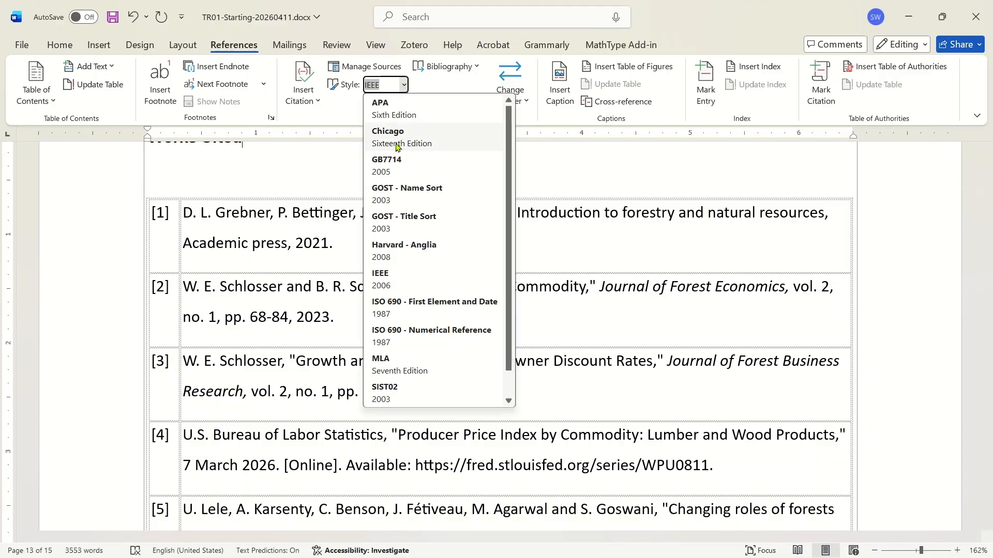
left_click(396, 138)
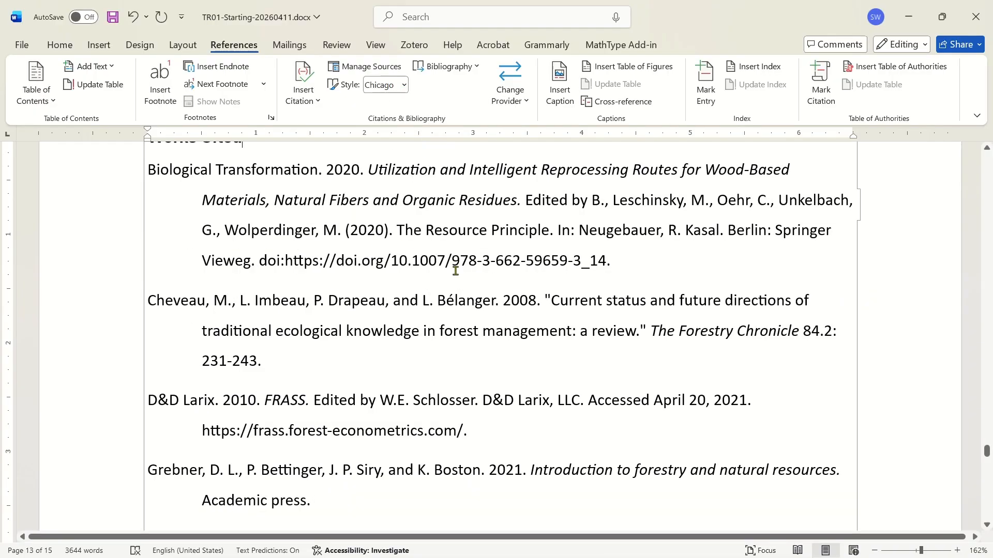
Insert a citation of the Tulalip Tribes source after 'cultural and spiritual significance' in the Tribal Forestlands paragraph.
left_click(526, 317)
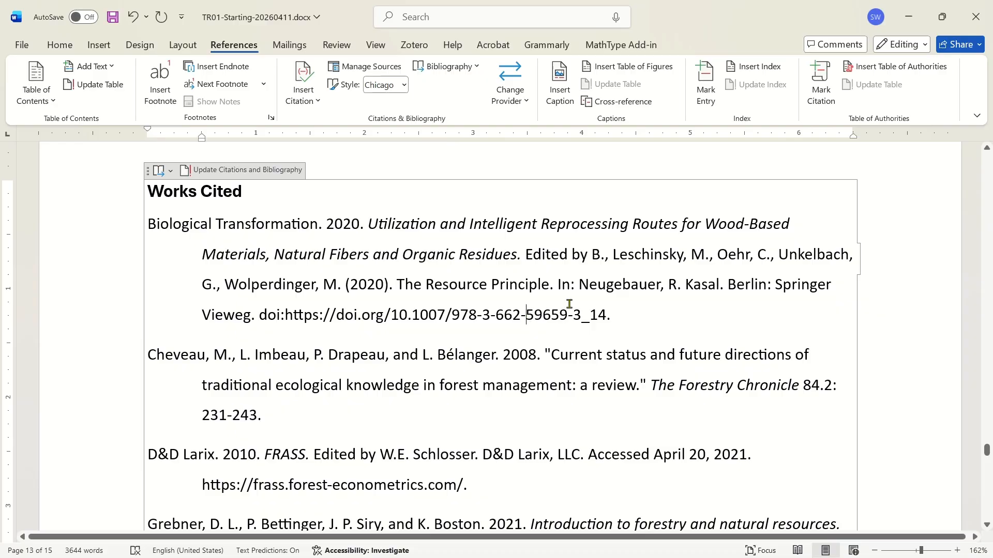
scroll(93, 391, "down", 4)
scroll(110, 376, "down", 4)
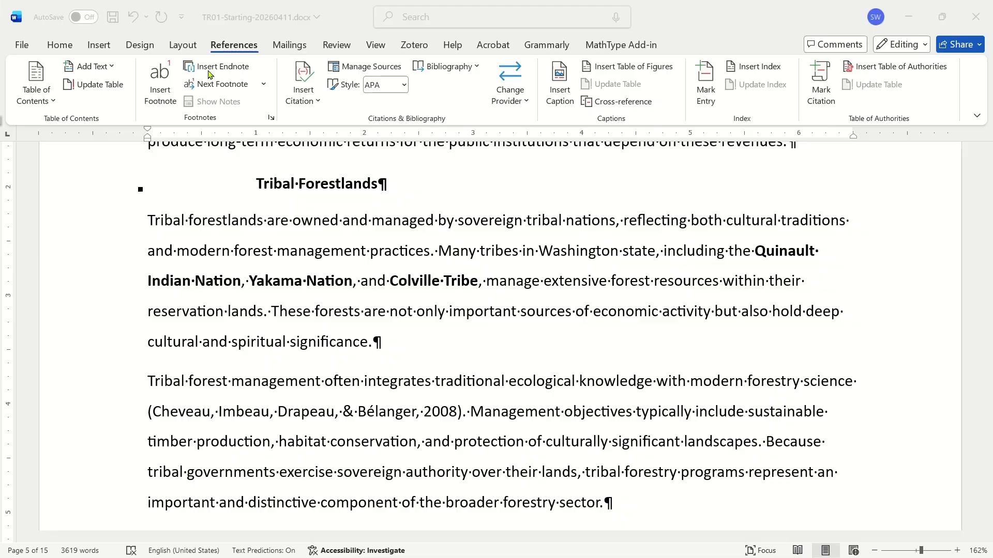
left_click(304, 86)
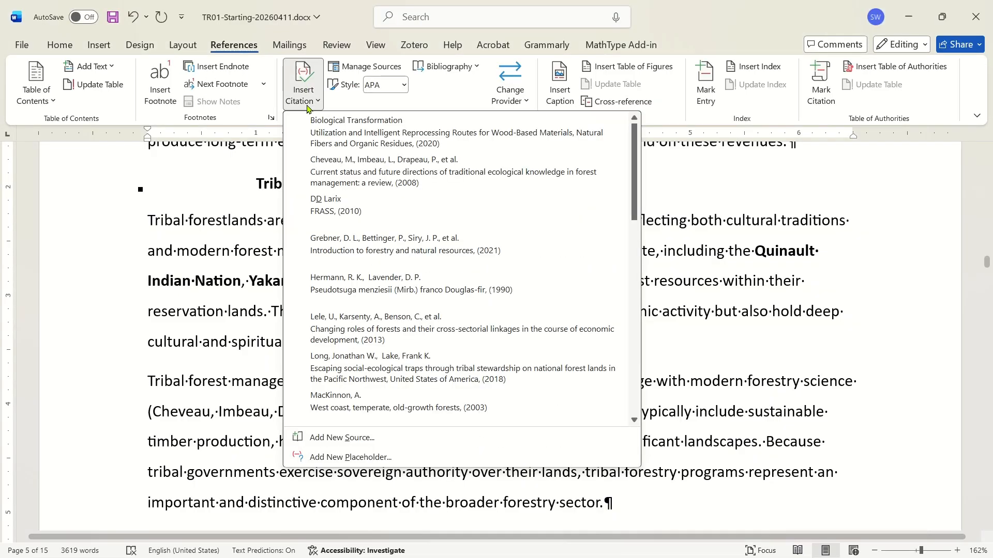
scroll(463, 368, "down", 5)
left_click(352, 245)
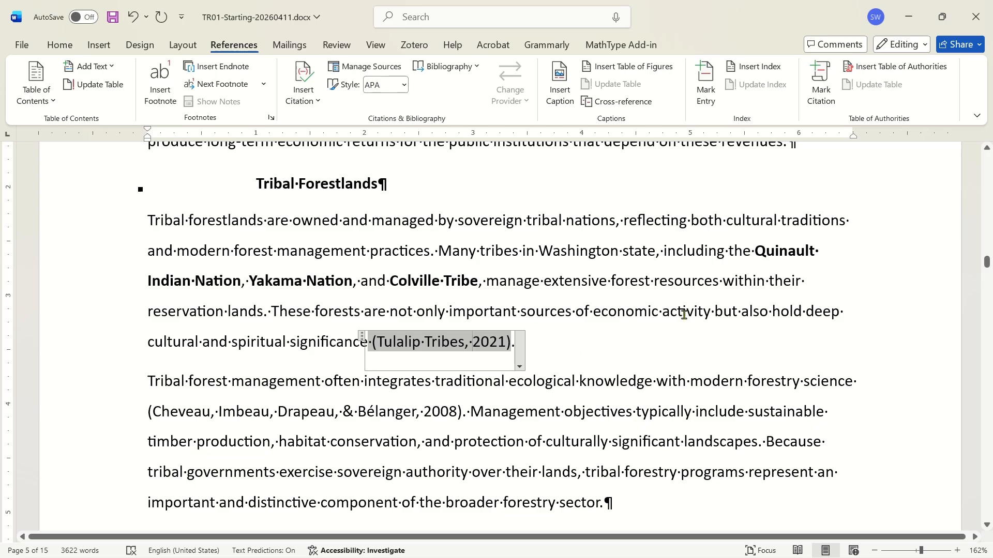
Update the Works Cited bibliography field to include the new source.
scroll(684, 315, "down", 10)
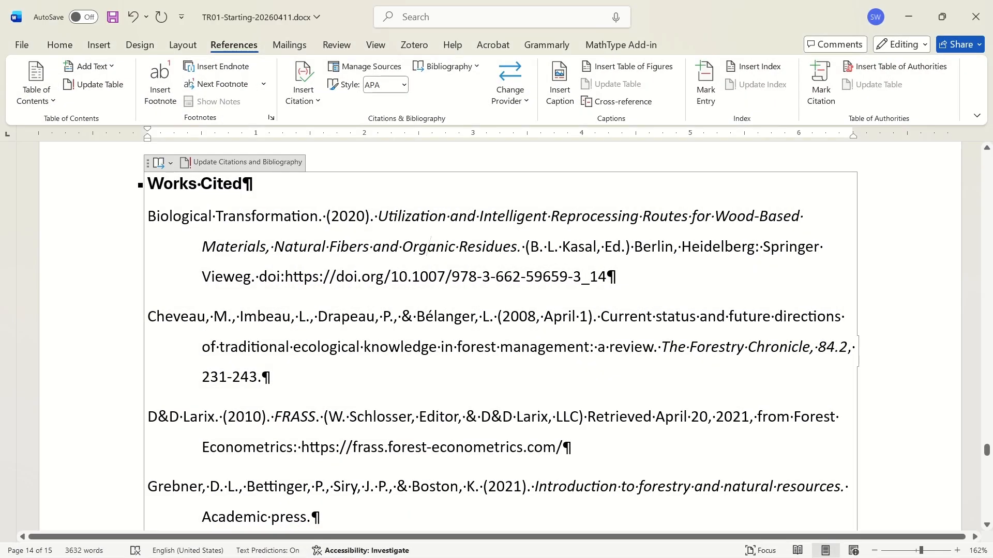
right_click(429, 246)
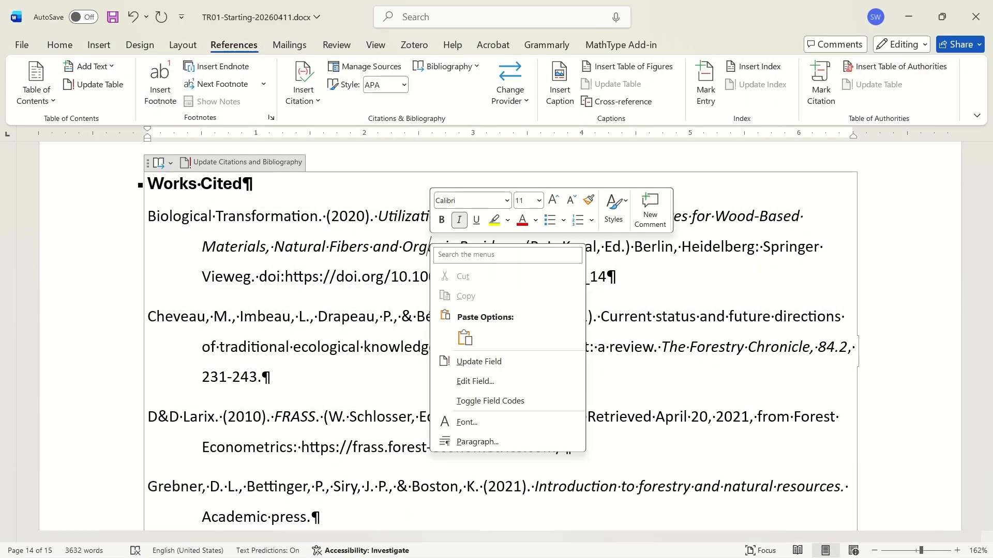
left_click(486, 362)
Scroll through the updated Works Cited list to review its entries.
scroll(511, 332, "up", 4)
scroll(667, 267, "up", 4)
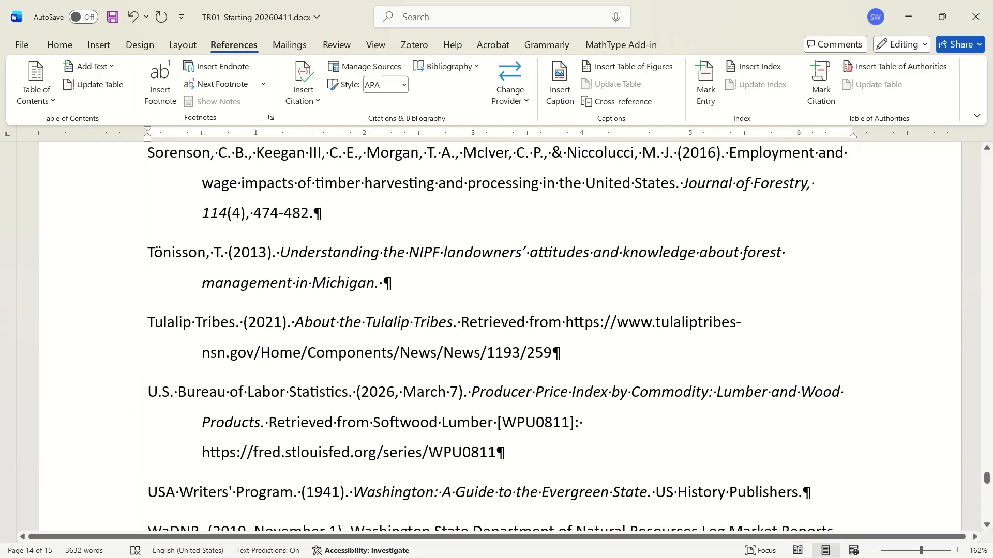
scroll(279, 231, "down", 1)
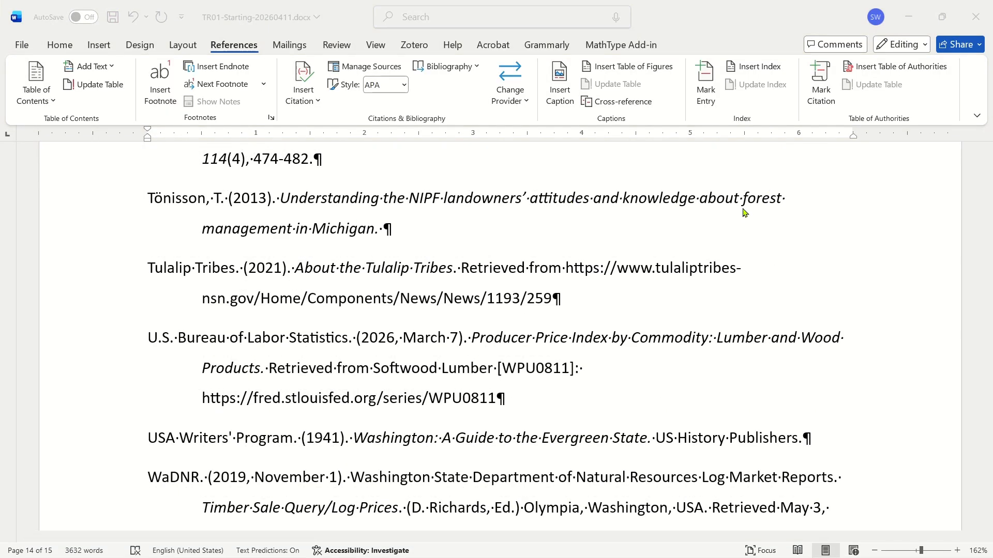
scroll(744, 221, "down", 5)
scroll(590, 245, "down", 4)
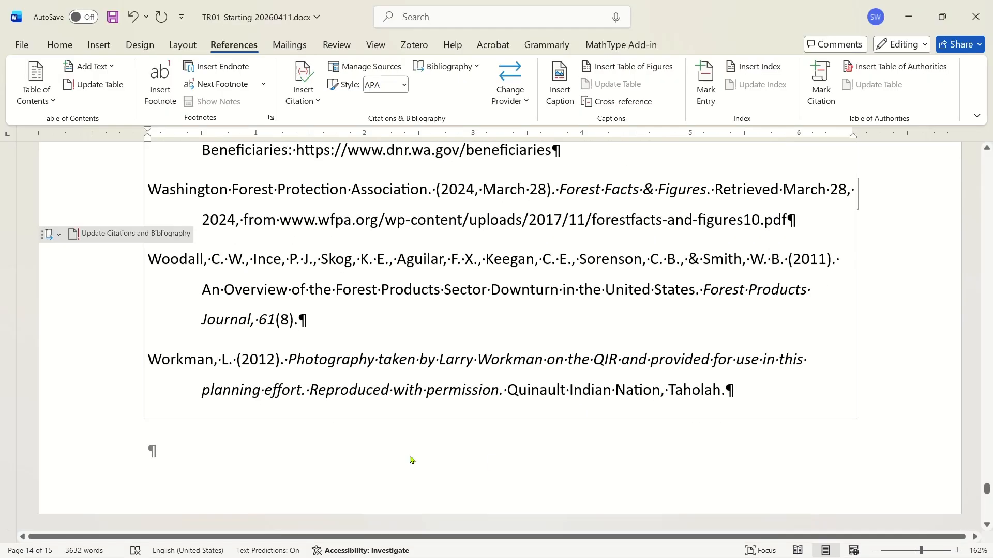
scroll(524, 237, "up", 15)
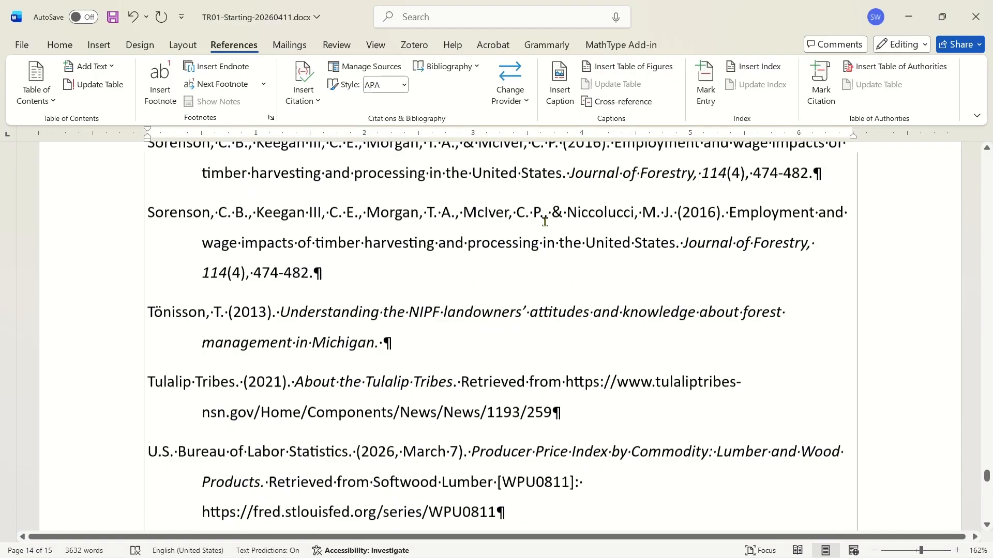
Open the Source Manager and browse through the master list of sources.
scroll(524, 237, "up", 15)
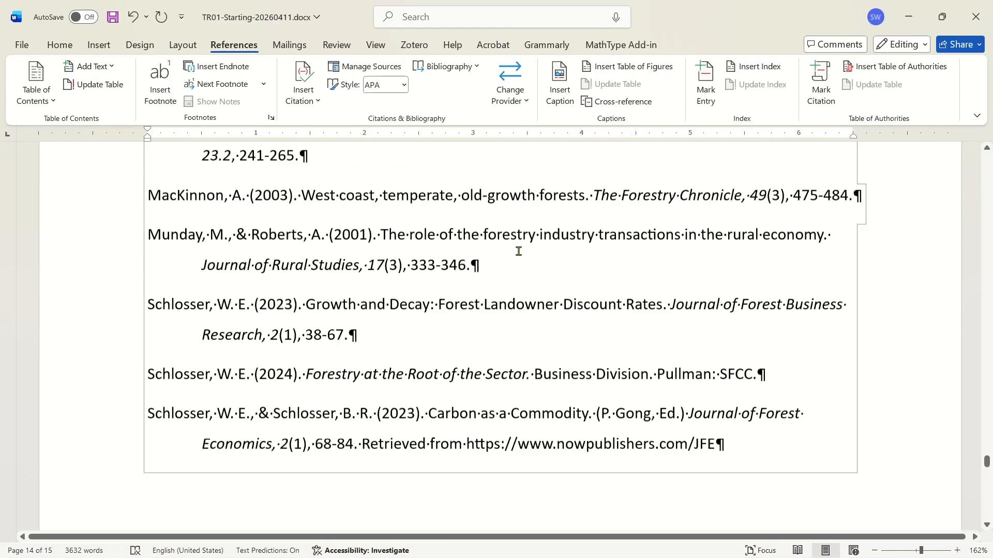
scroll(371, 165, "up", 1)
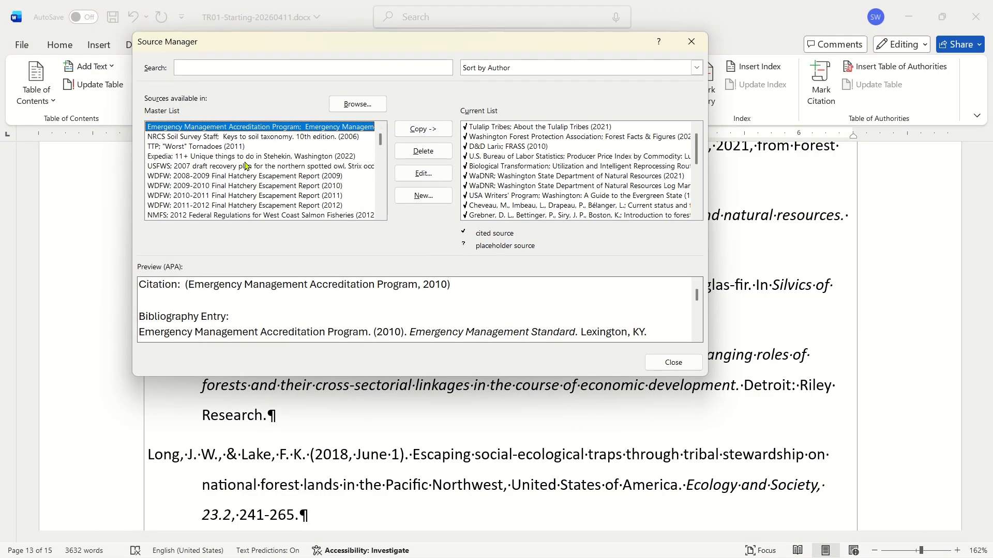
left_click(245, 165)
scroll(269, 170, "down", 10)
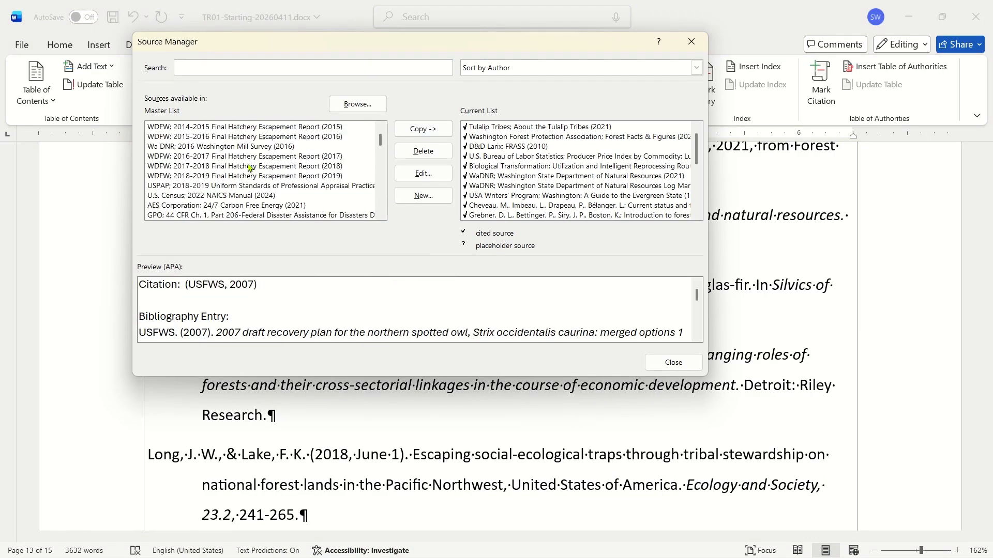
scroll(294, 173, "down", 6)
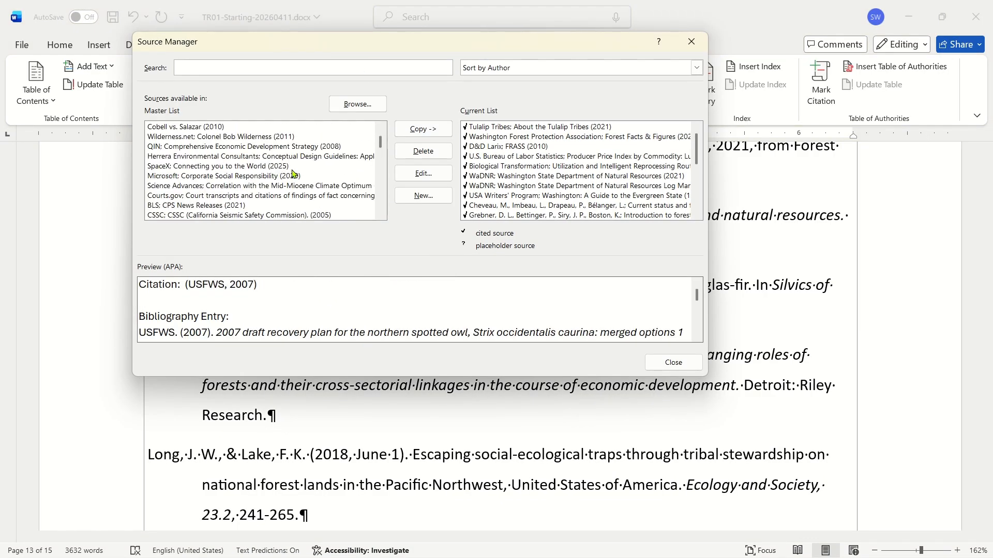
scroll(383, 214, "down", 8)
scroll(383, 216, "down", 10)
scroll(383, 217, "down", 6)
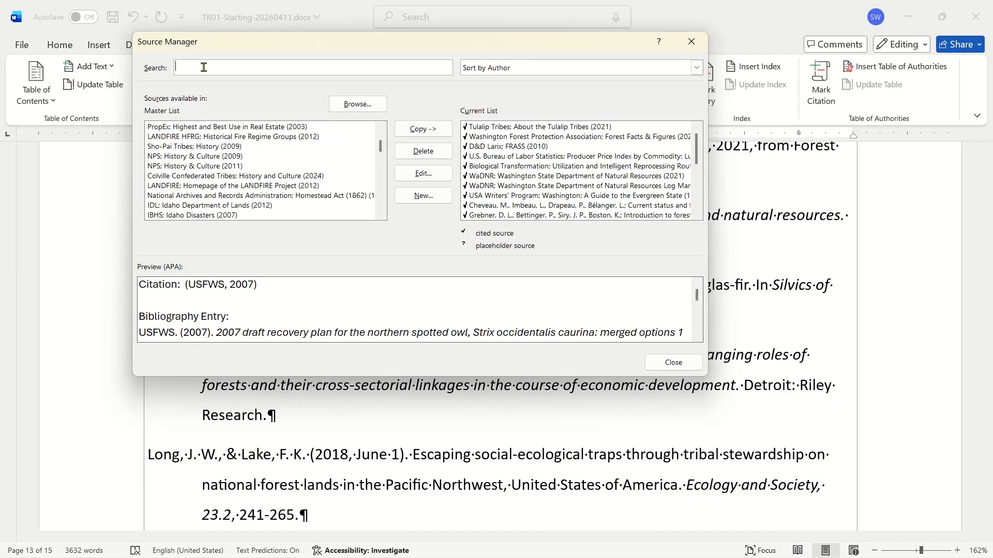
Search the master source list for 1984.
type("19")
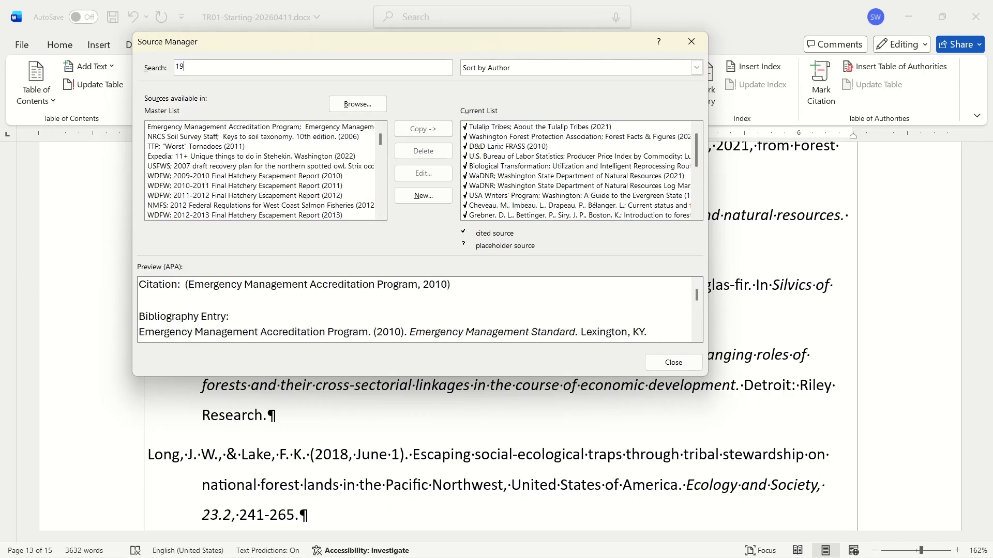
type("6864")
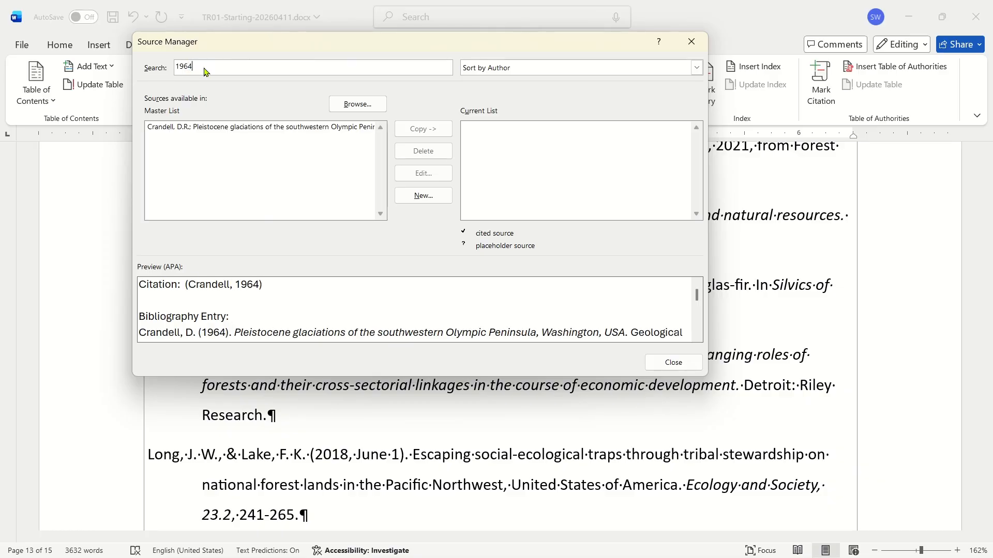
type("84")
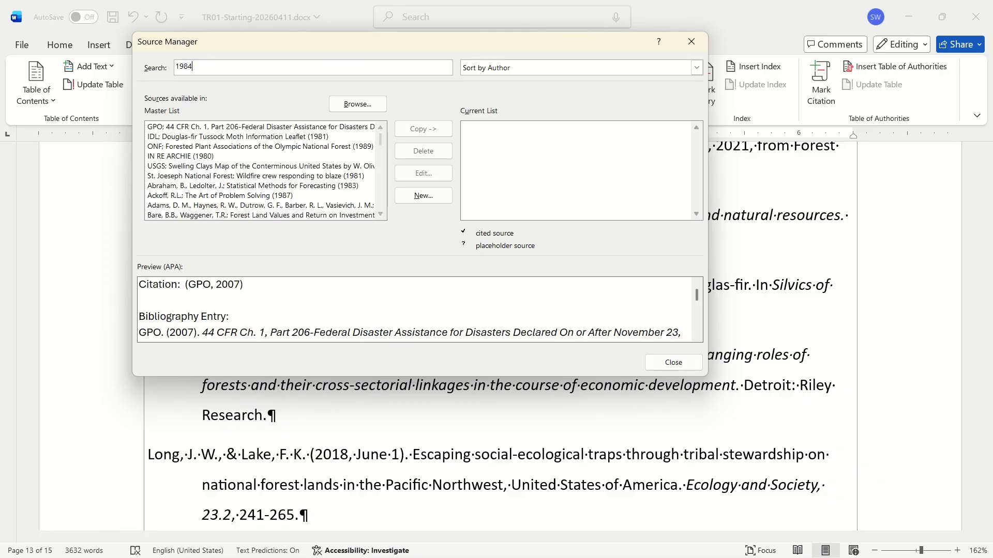
Replace the search with Wykoff and select the matching source to preview it.
double_click(203, 63)
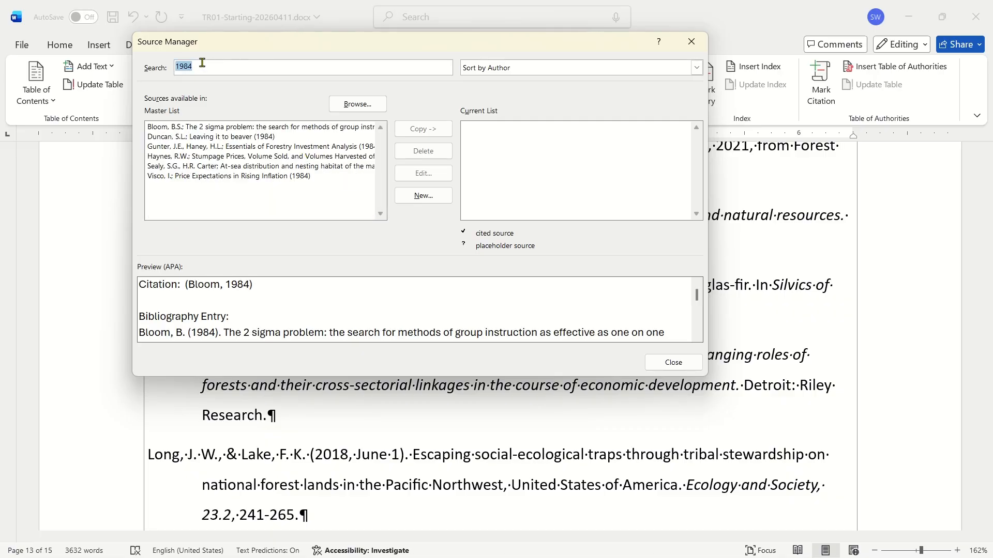
type("Wyk")
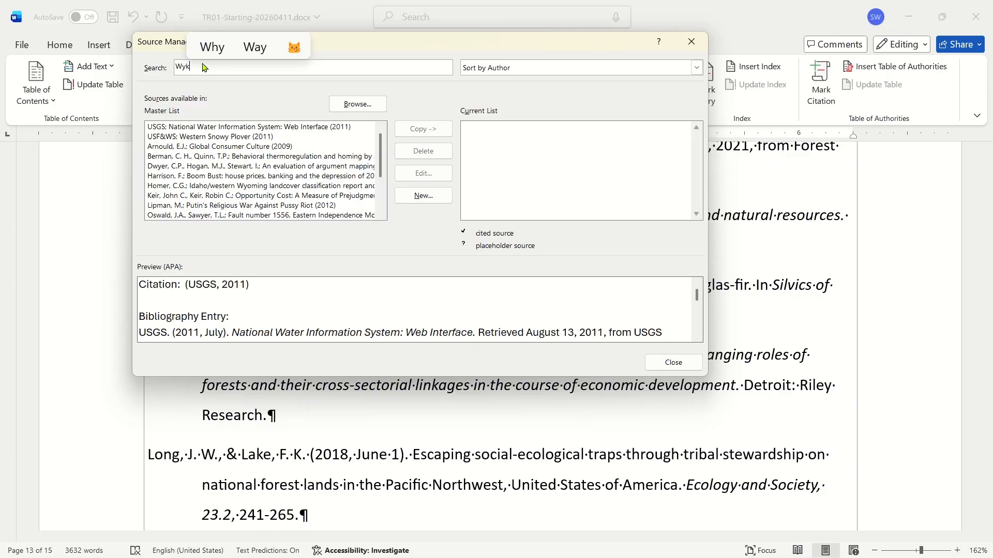
type("off")
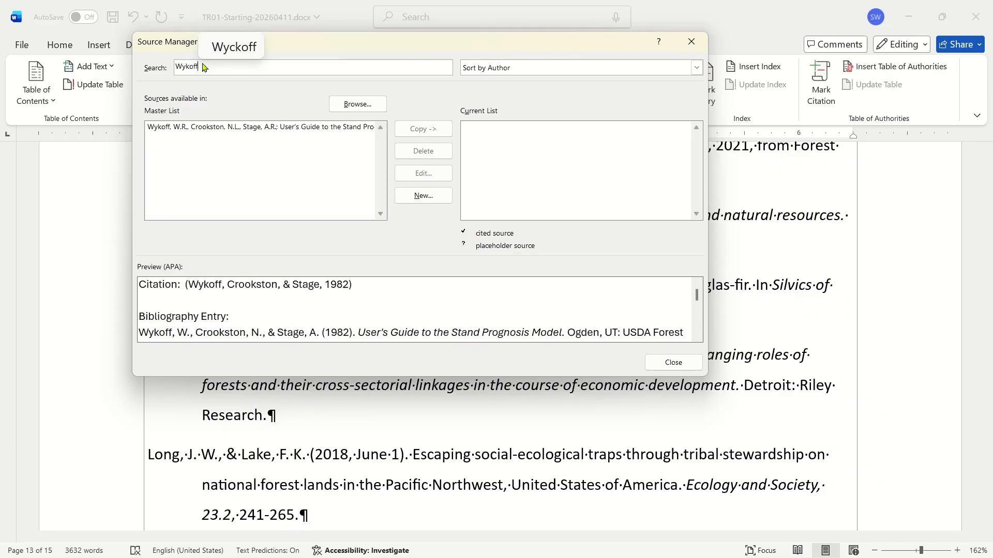
left_click(239, 139)
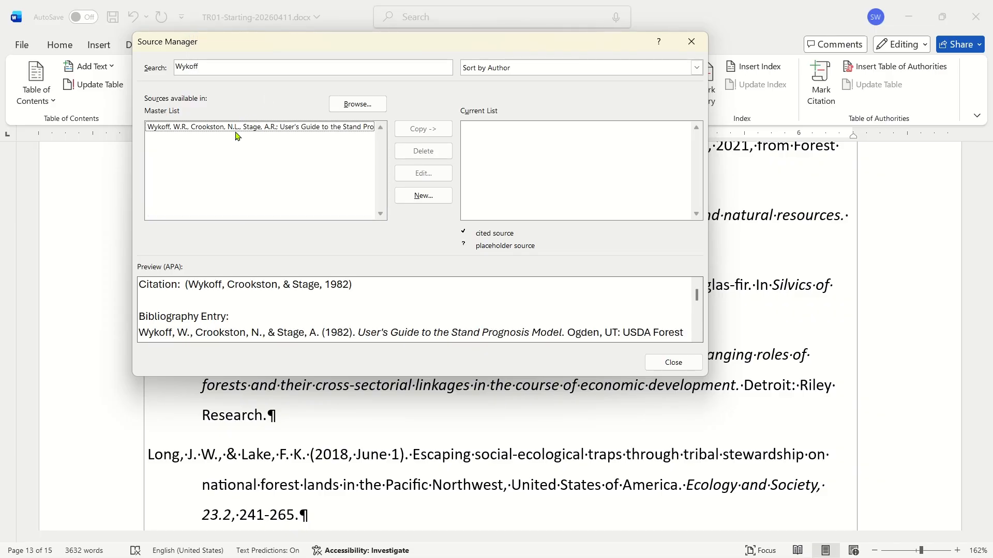
Clear the search and browse the current list of cited sources, previewing several entries.
left_click(243, 64)
double_click(242, 65)
key("BackSpace")
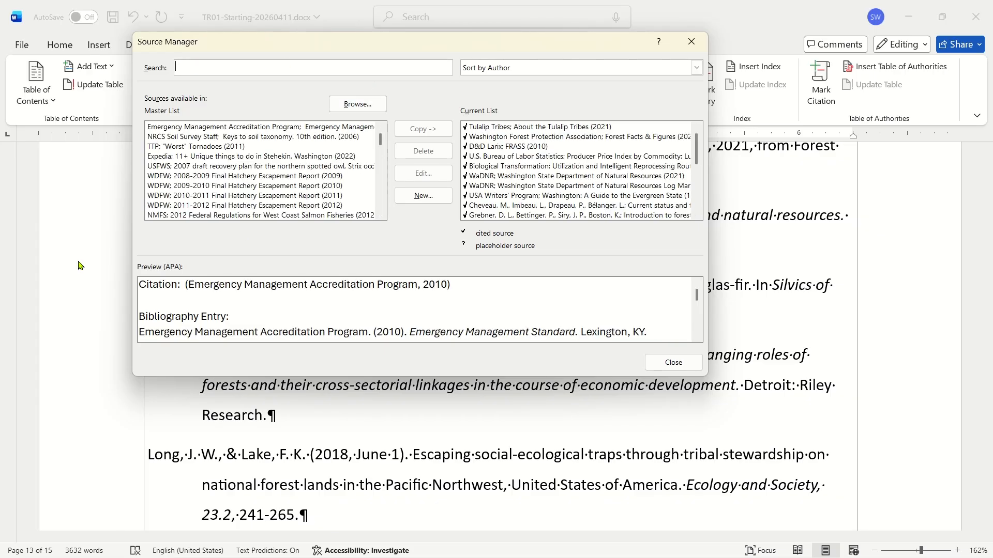
scroll(544, 178, "down", 1)
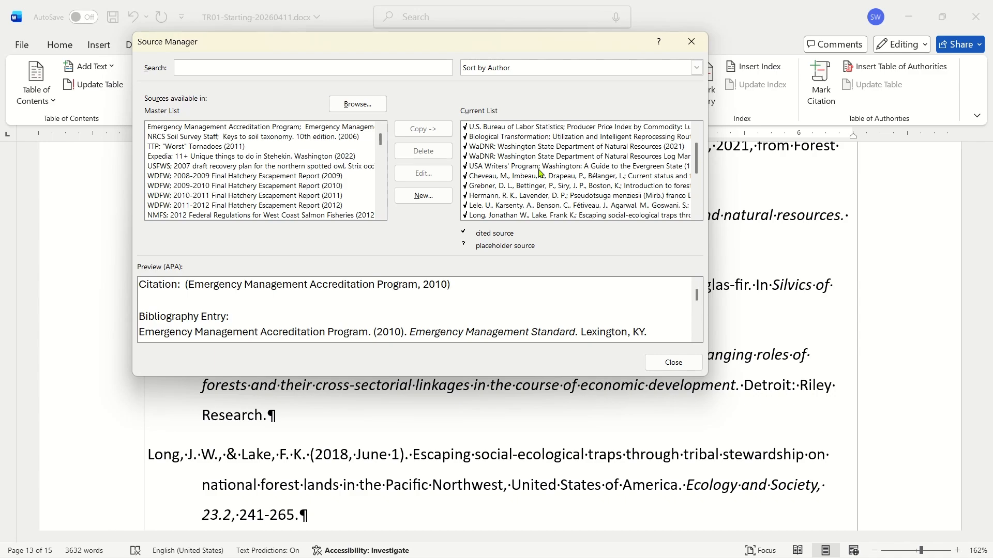
left_click(541, 168)
scroll(540, 172, "down", 10)
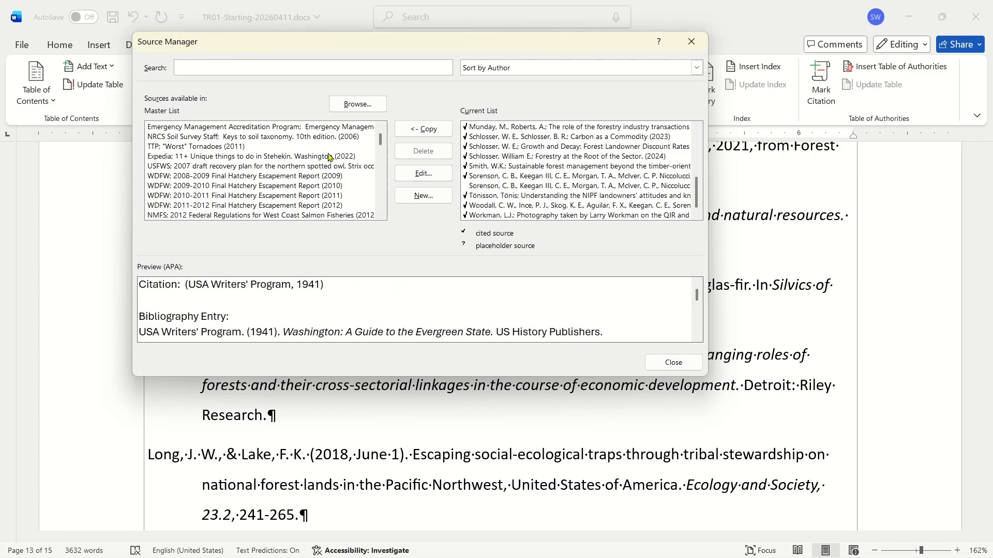
left_click(261, 176)
scroll(261, 181, "down", 5)
scroll(261, 181, "down", 5)
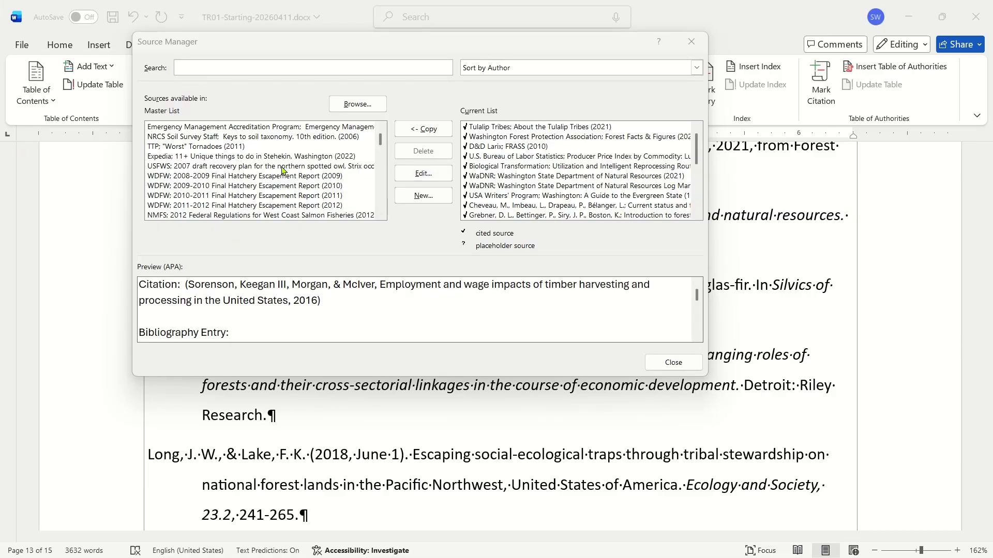
Open the Tulalip Tribes source in the Edit Source dialog, review its fields, and close it with OK.
left_click(496, 129)
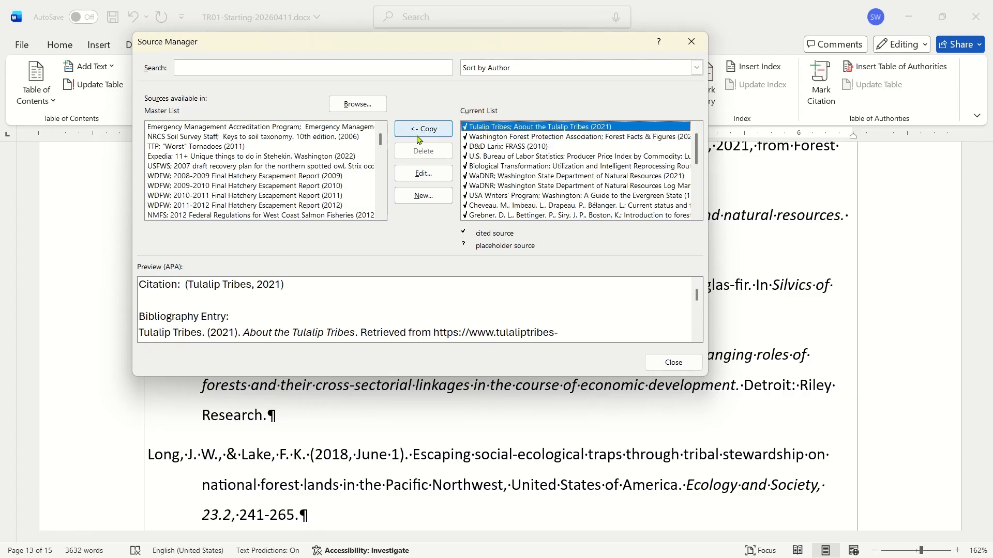
left_click(422, 173)
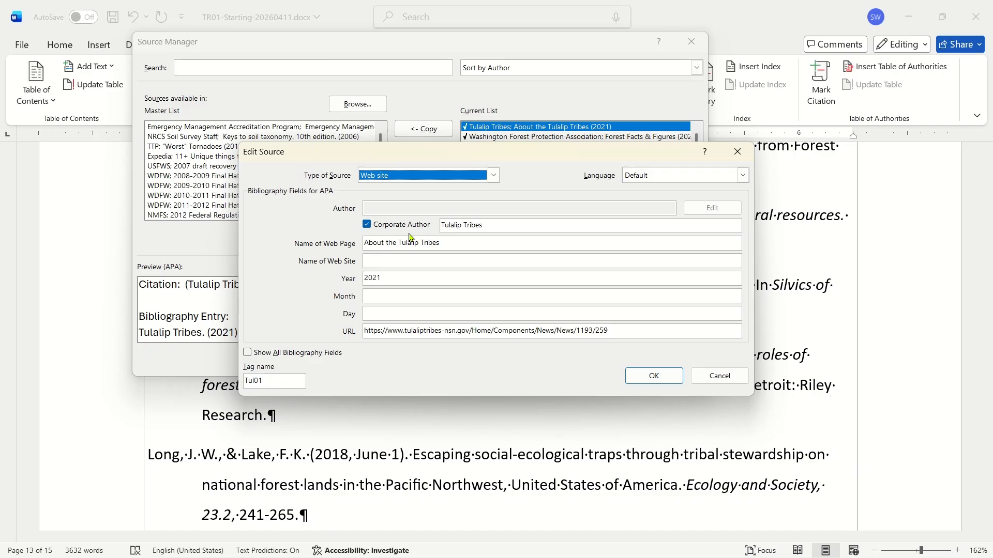
left_click(392, 260)
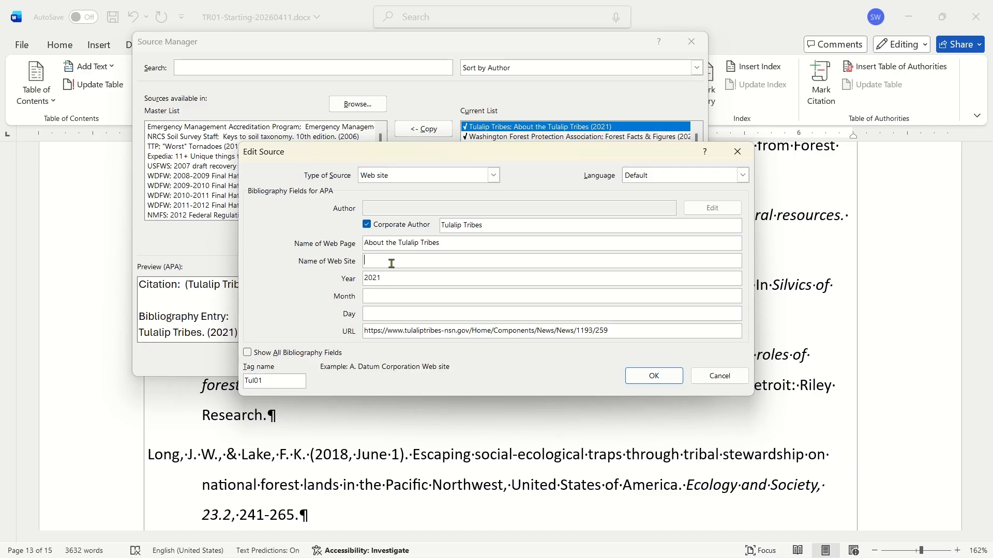
left_click(384, 291)
left_click(384, 314)
left_click(524, 332)
left_click(652, 379)
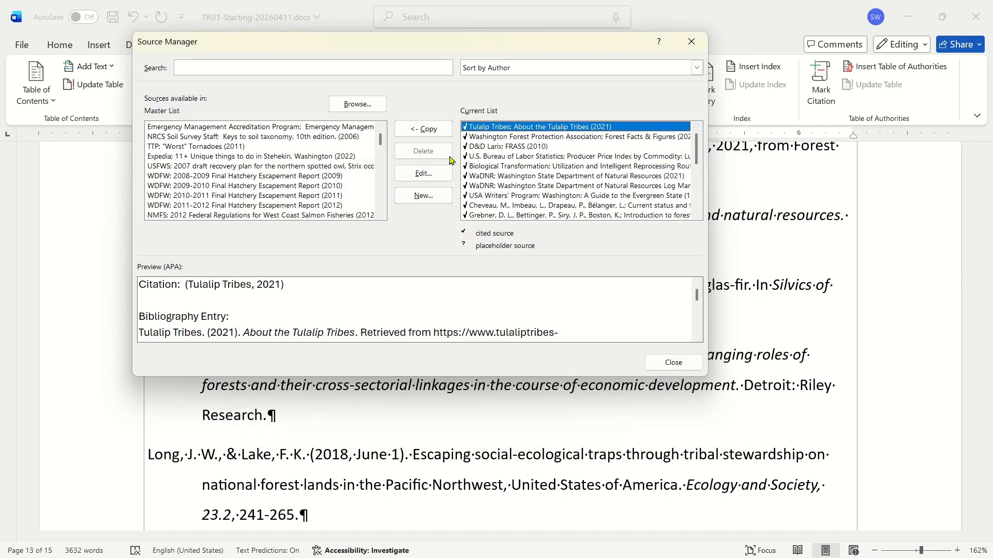
Reopen the Tulalip Tribes source, show all bibliography fields, confirm, and close the Source Manager.
left_click(423, 174)
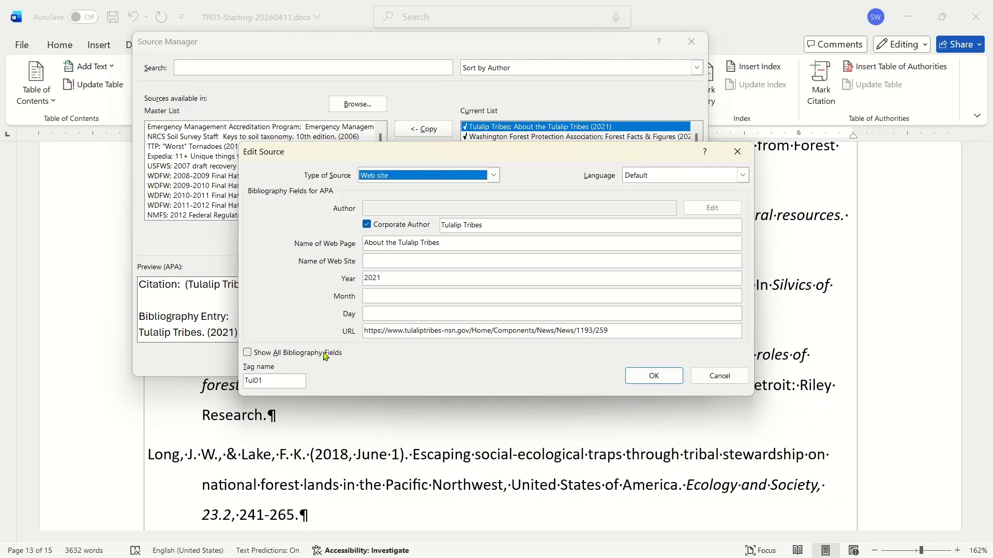
left_click(248, 352)
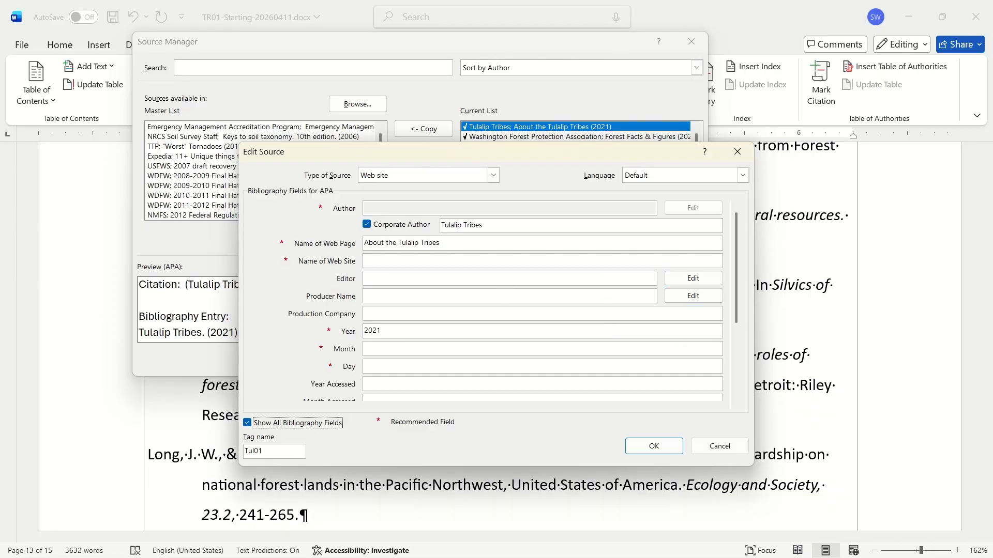
key("alt+Tab")
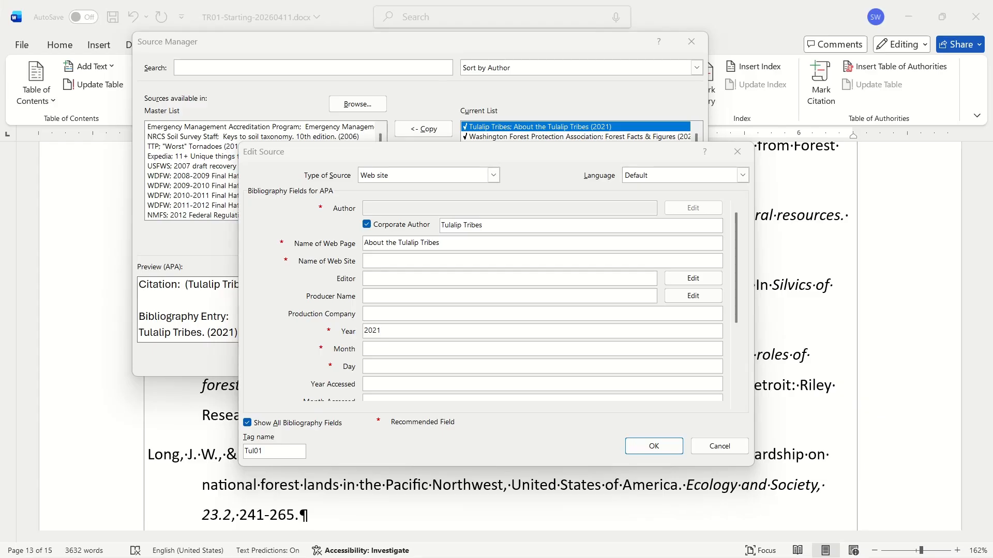
left_click(518, 160)
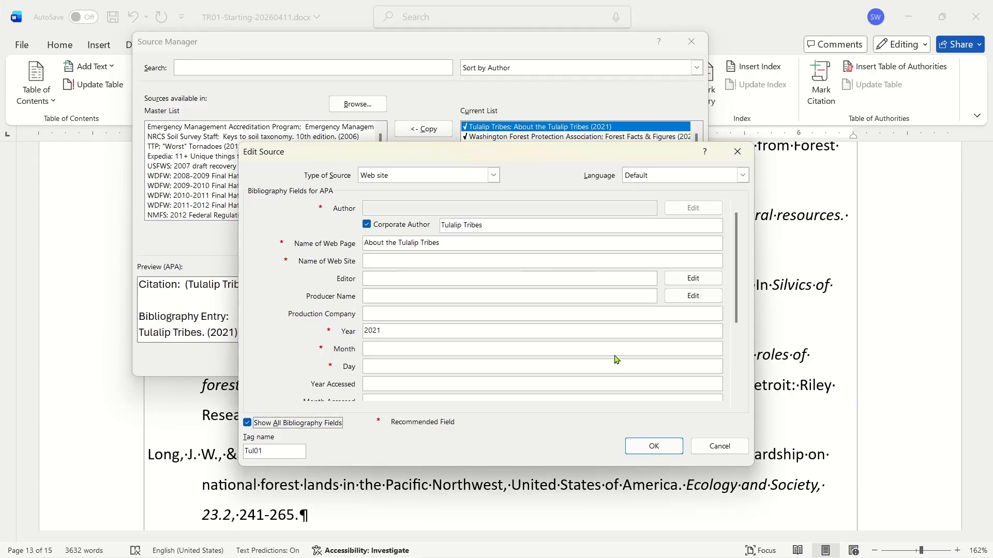
left_click(654, 447)
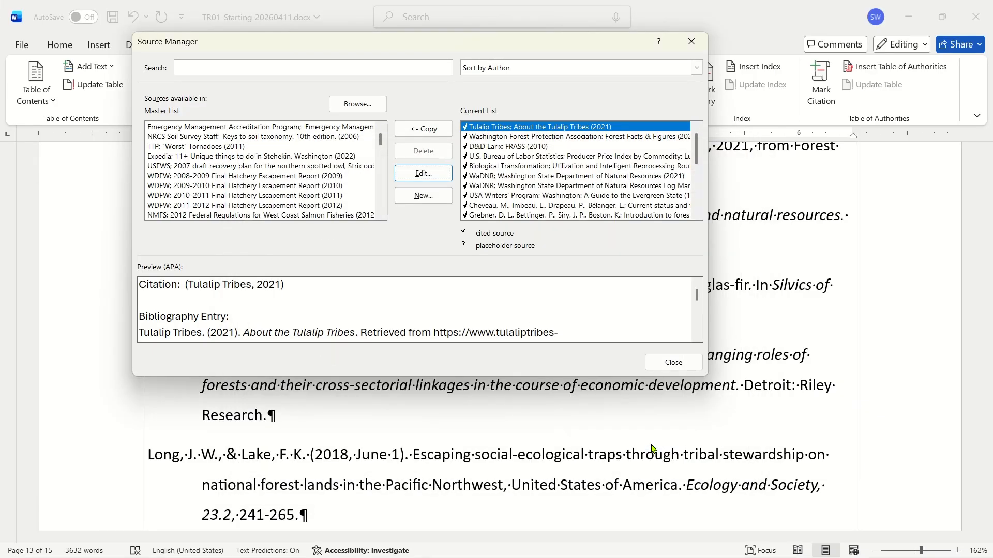
left_click(668, 360)
Inspect the citations in the forestland paragraph, opening the Washington Forest Protection Association citation's options menu.
scroll(394, 243, "up", 3)
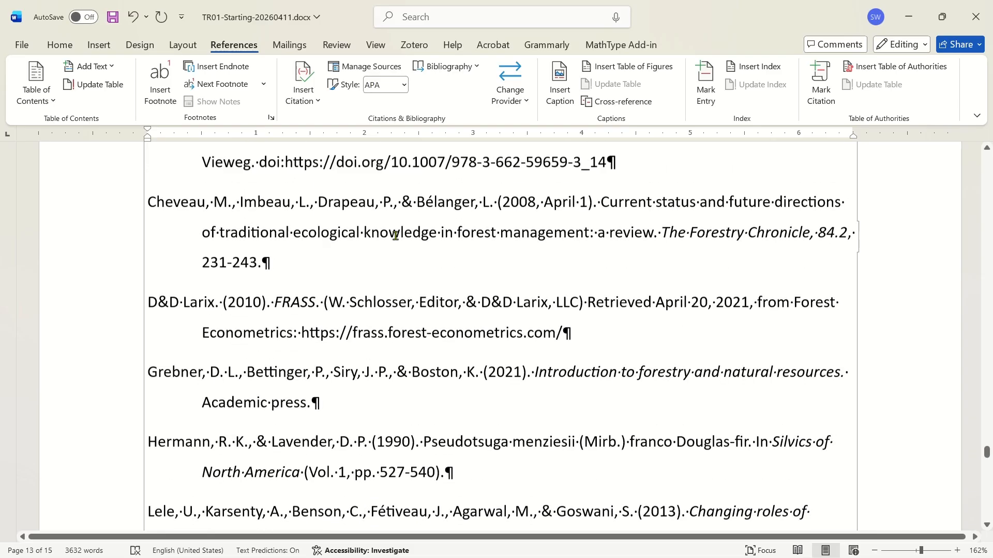
scroll(393, 249, "up", 15)
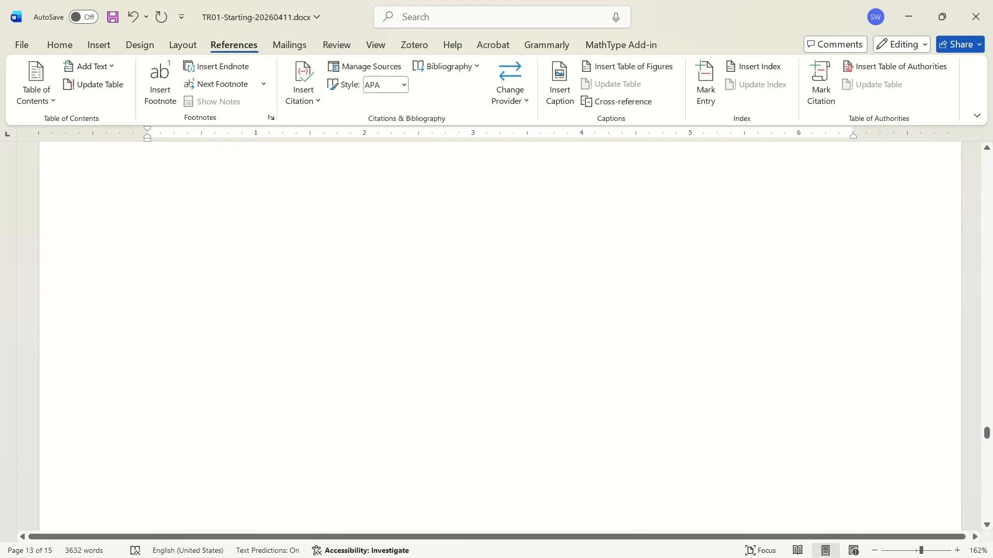
scroll(406, 251, "up", 15)
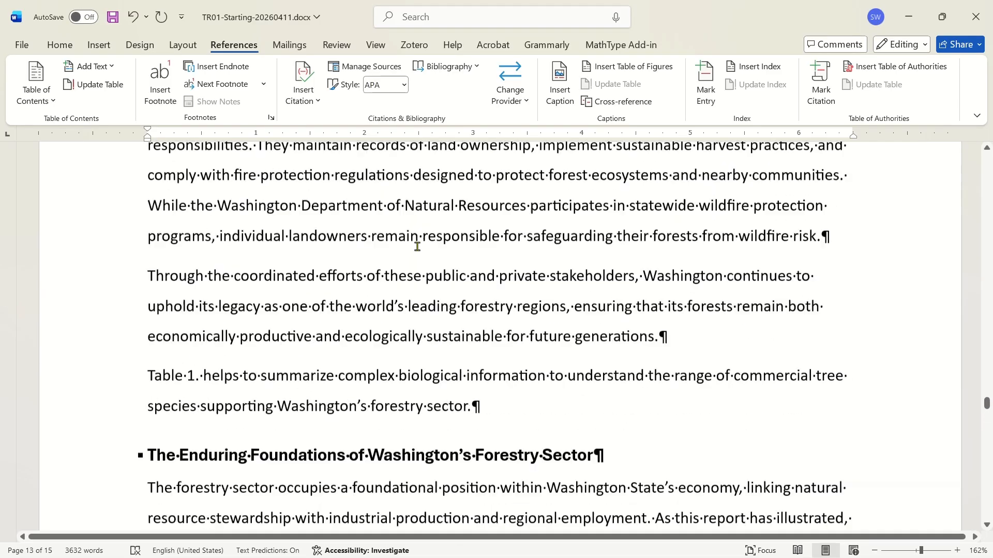
scroll(418, 249, "up", 5)
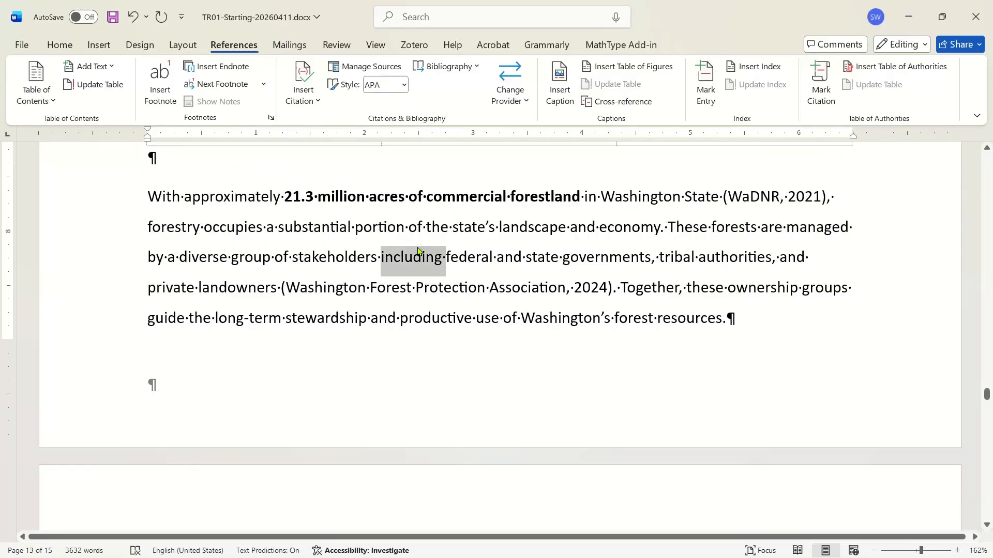
triple_click(418, 246)
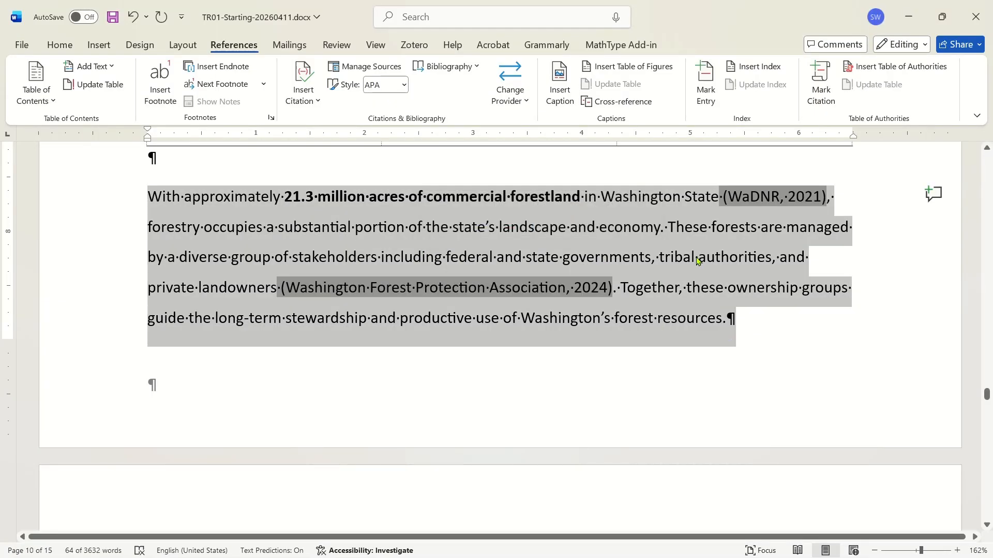
left_click(750, 198)
left_click(549, 294)
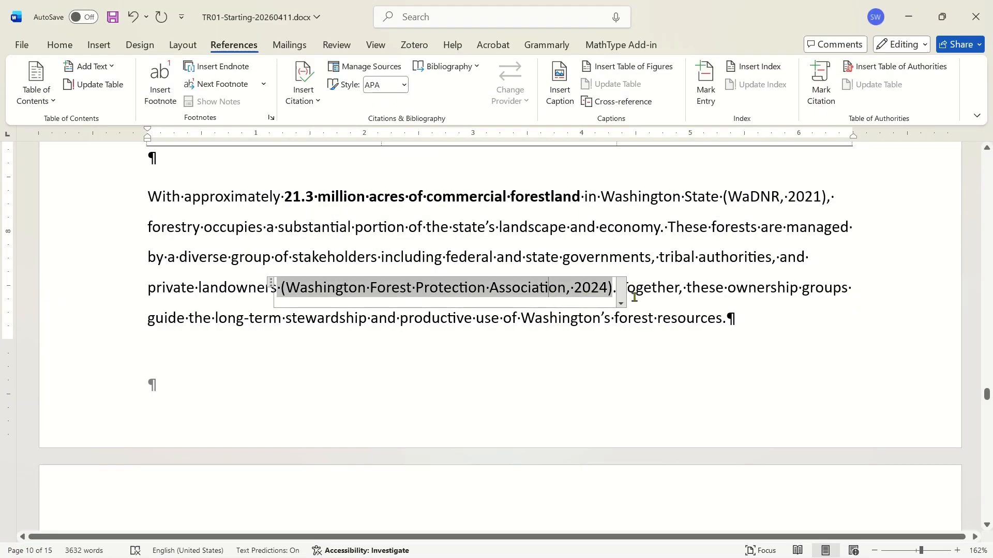
left_click(621, 304)
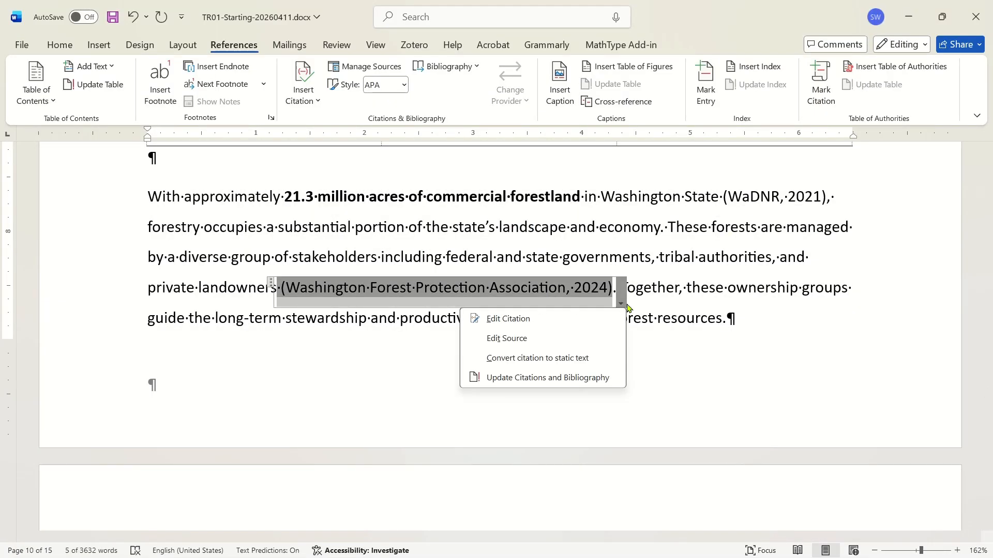
left_click(717, 260)
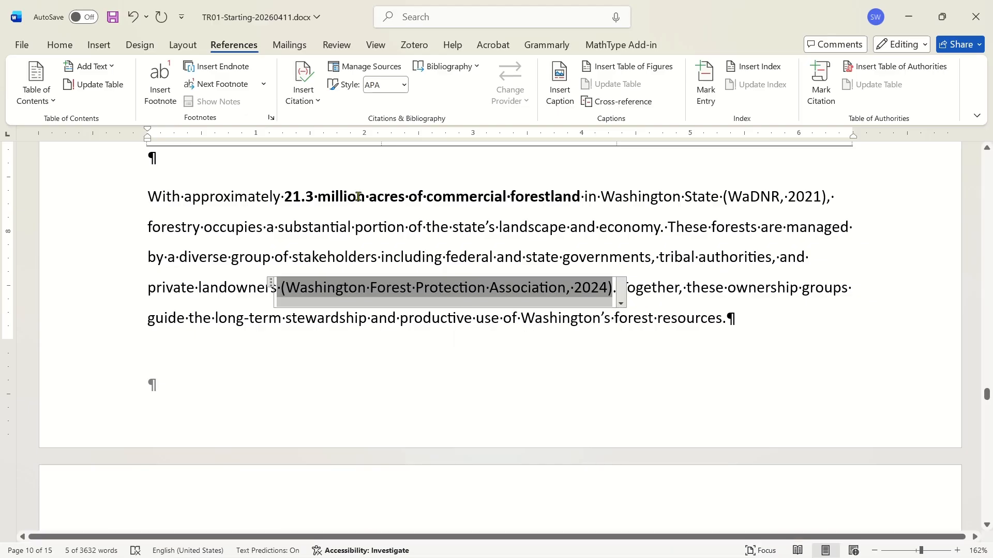
left_click(205, 228)
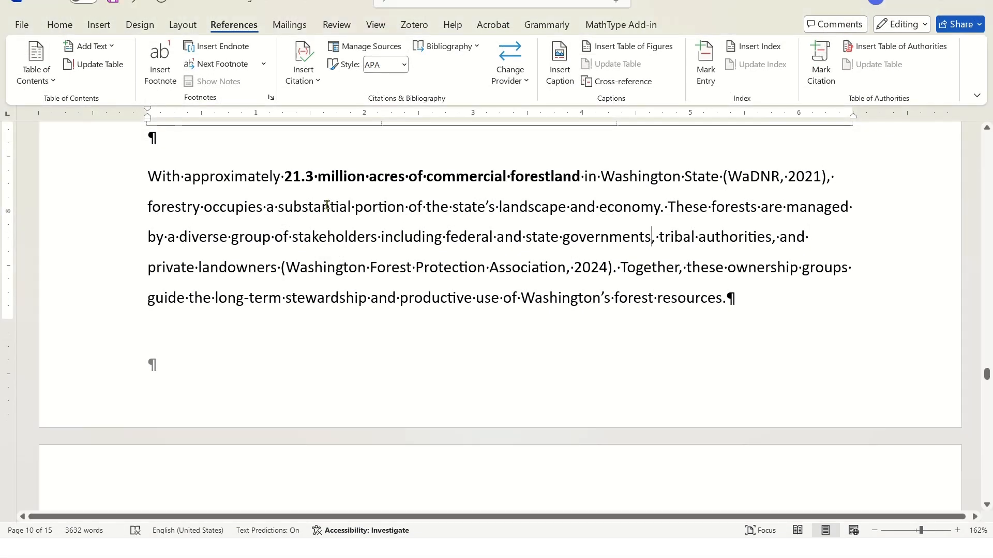
left_click(477, 230, "ctrl")
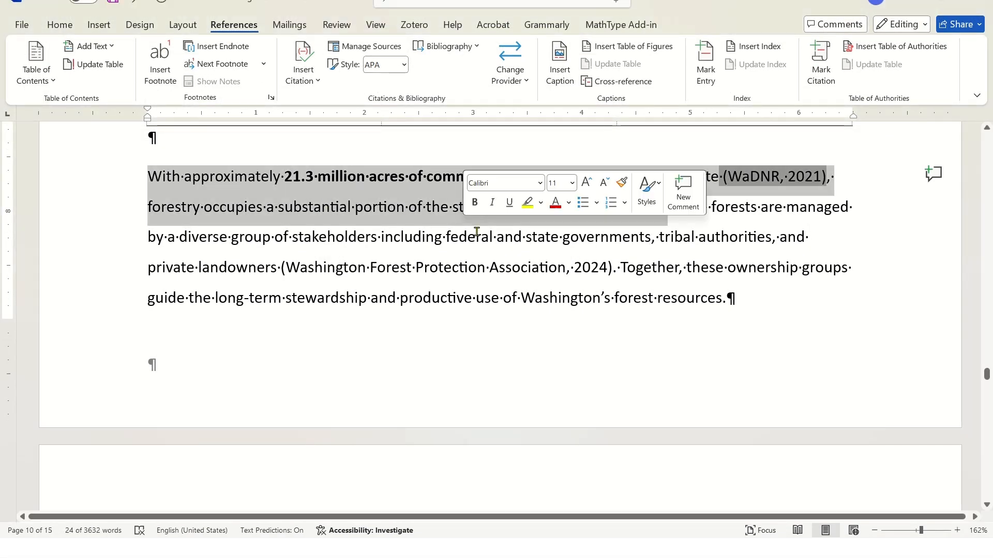
Open the Washington Forest Protection Association citation's source in Edit Source, review its fields and source types, and close with OK.
left_click(635, 268)
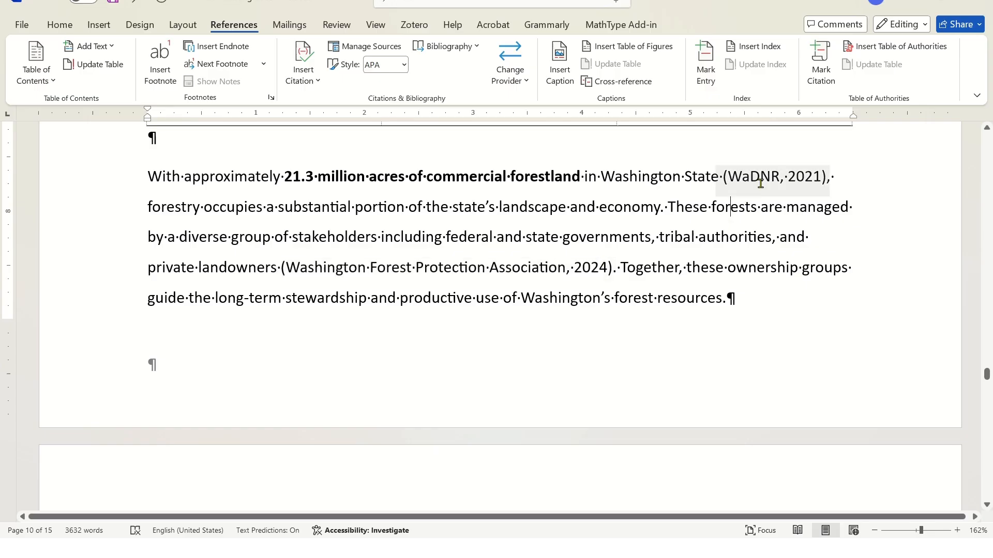
left_click(512, 267)
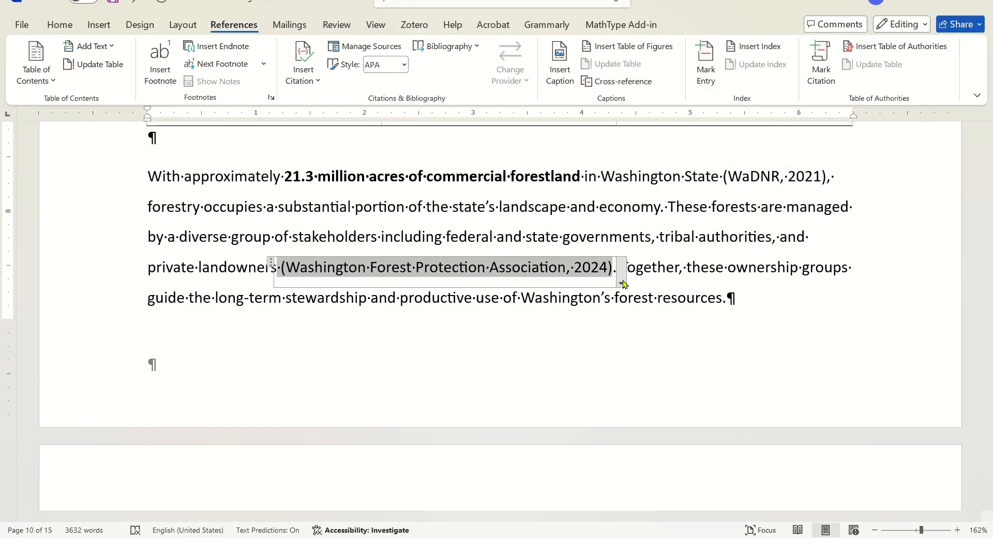
left_click(620, 283)
left_click(538, 322)
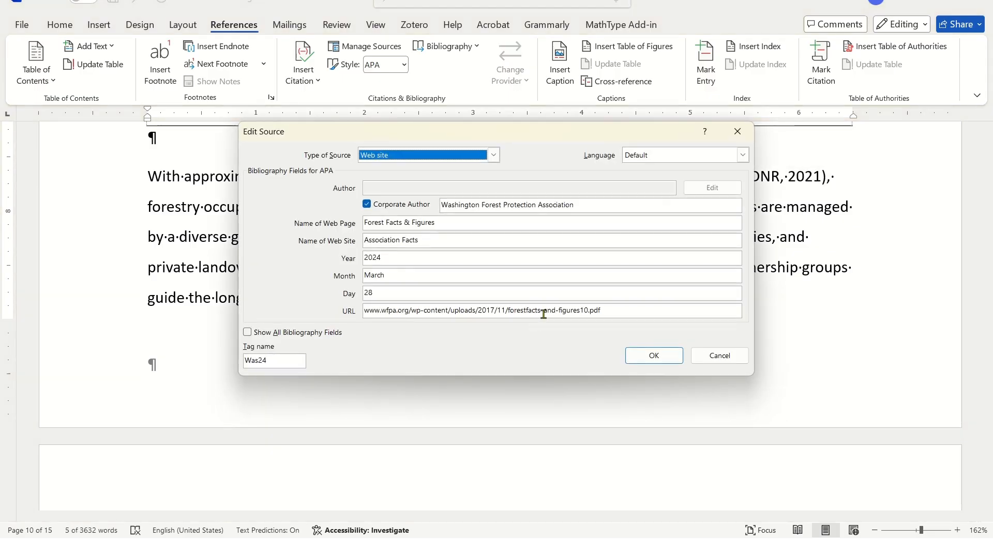
left_click(384, 223)
left_click(393, 290)
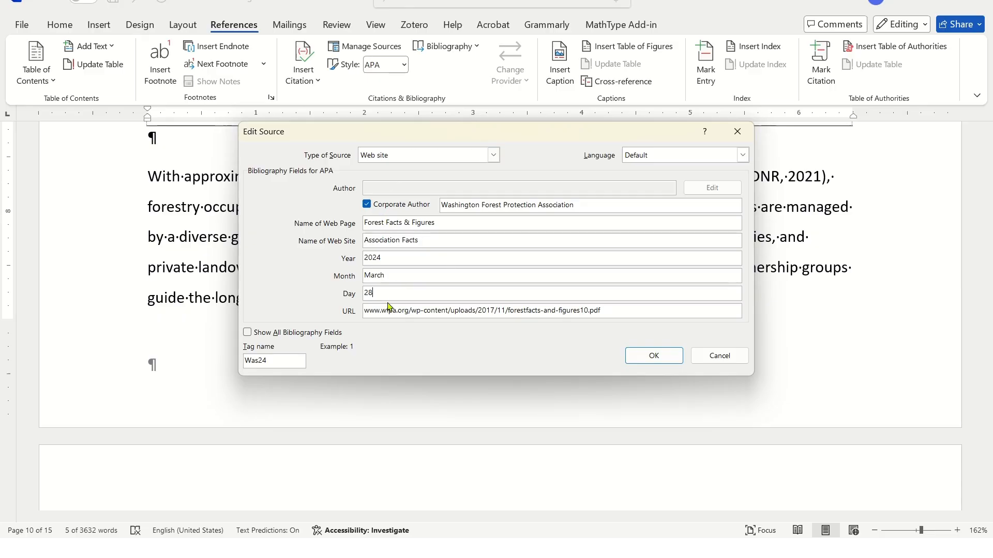
left_click(278, 334)
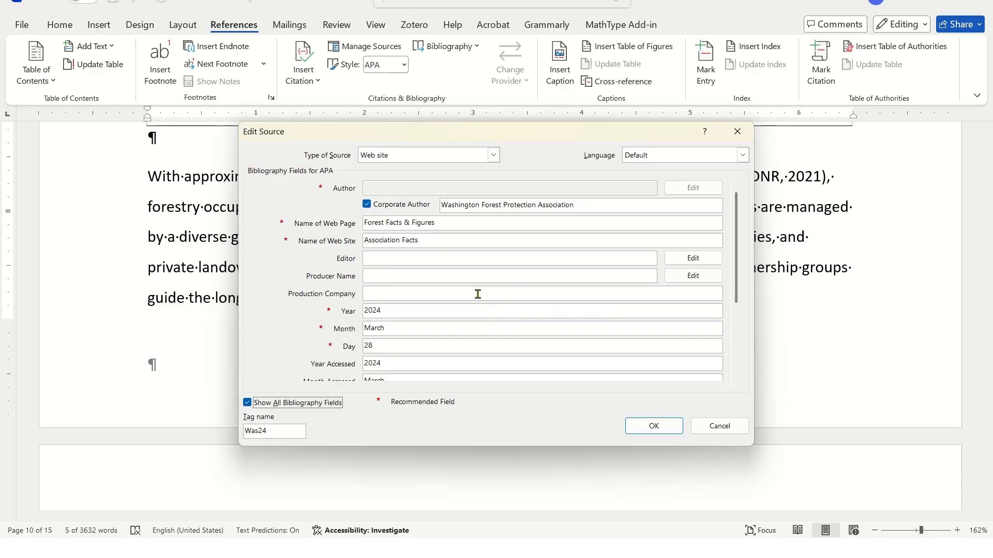
left_click_drag(740, 295, 739, 370)
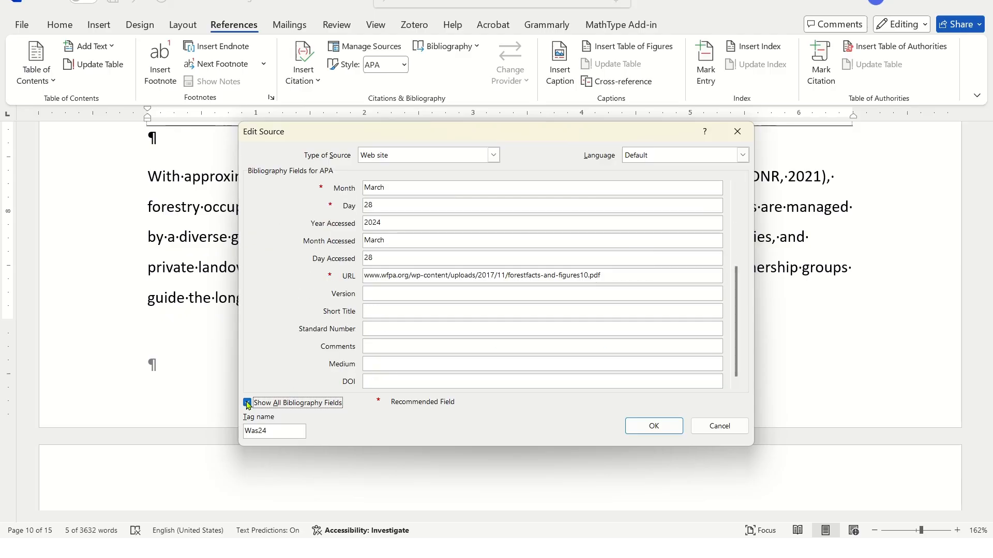
left_click(248, 403)
left_click(393, 154)
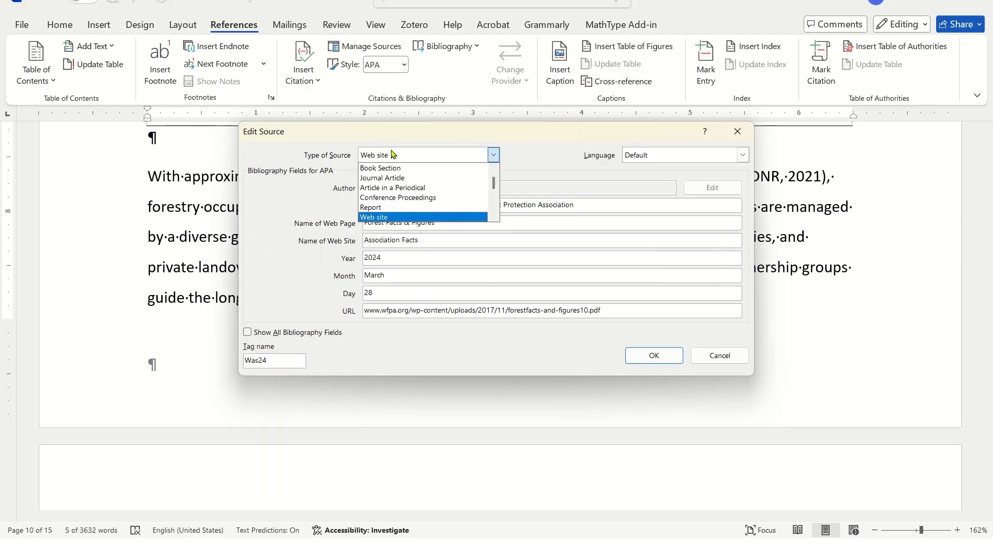
left_click(576, 145)
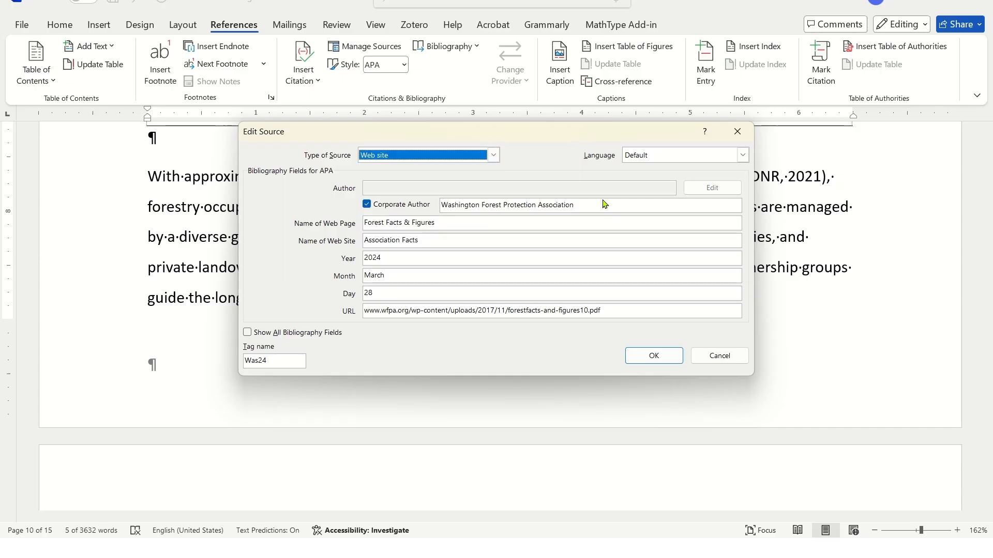
left_click(654, 356)
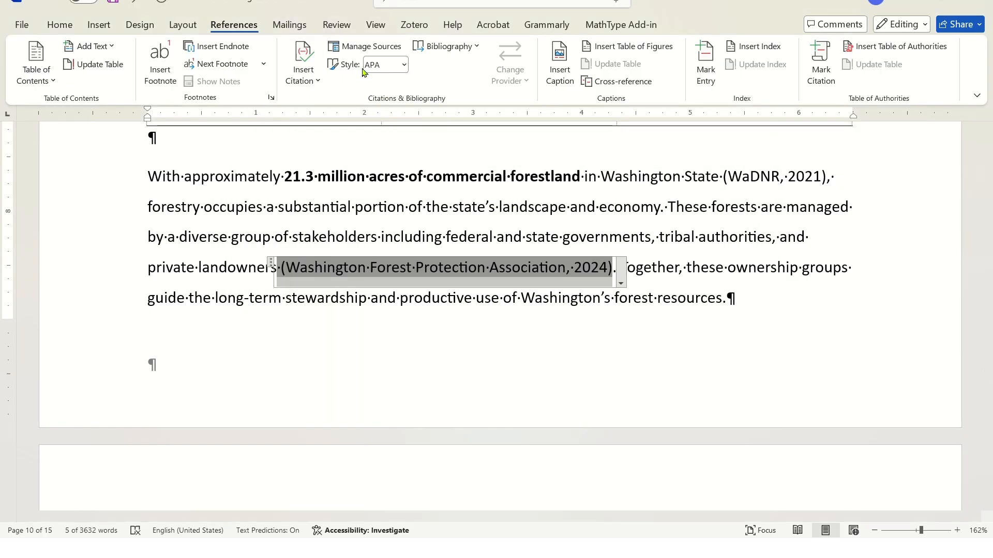
Switch the document's citation style to Chicago.
left_click(403, 66)
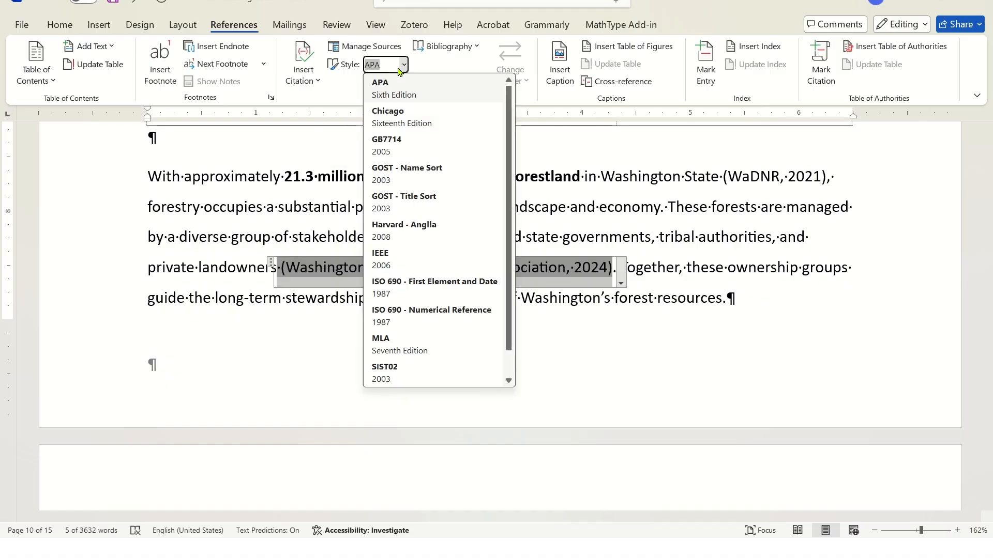
left_click(380, 84)
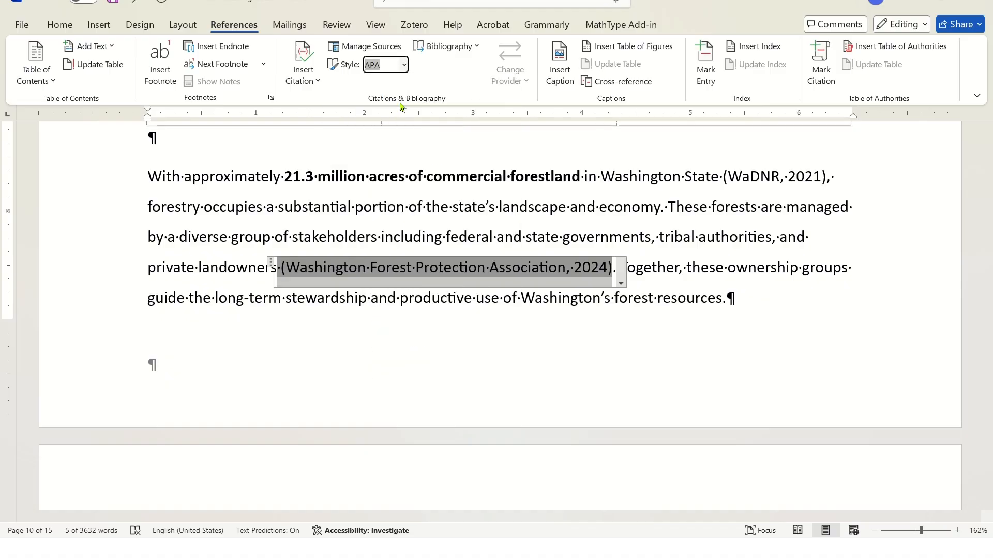
left_click(405, 66)
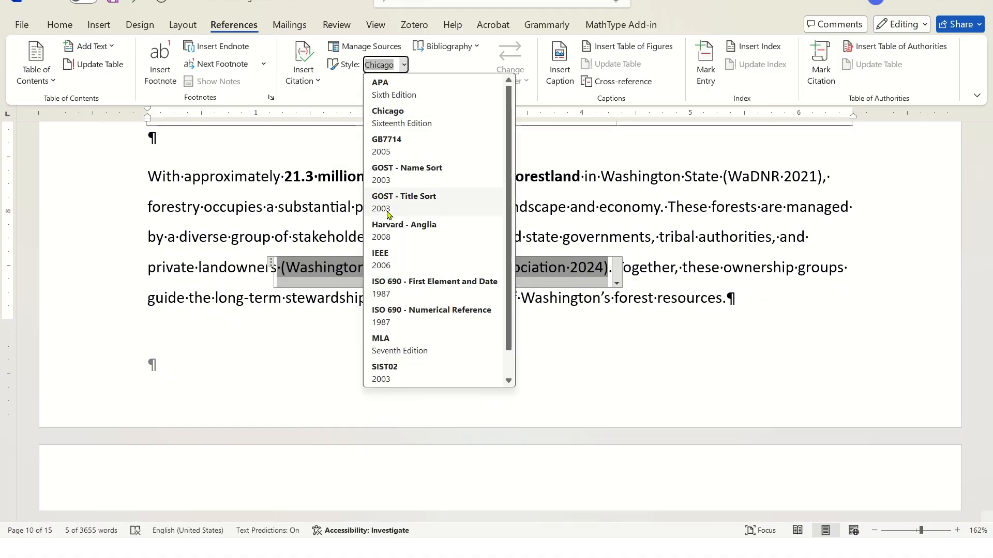
key("Escape")
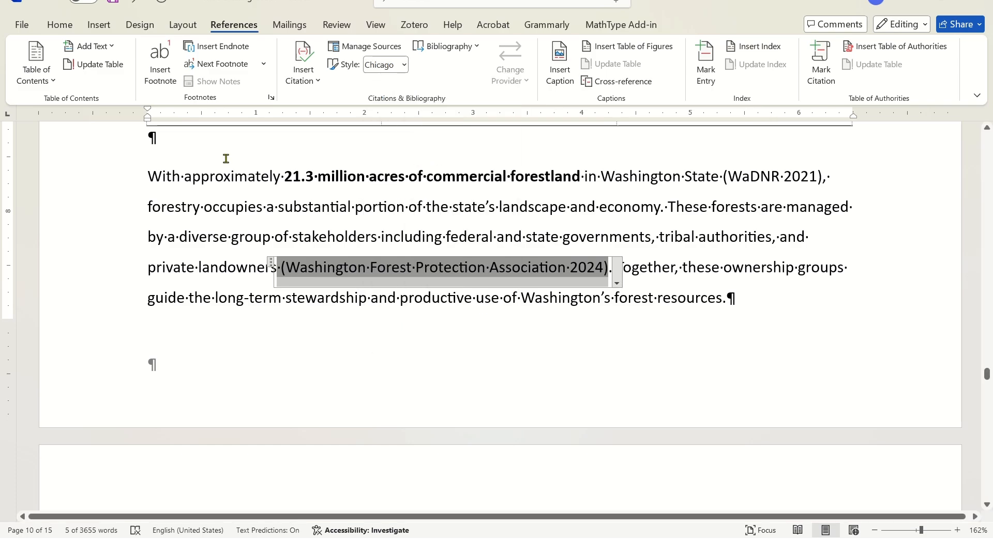